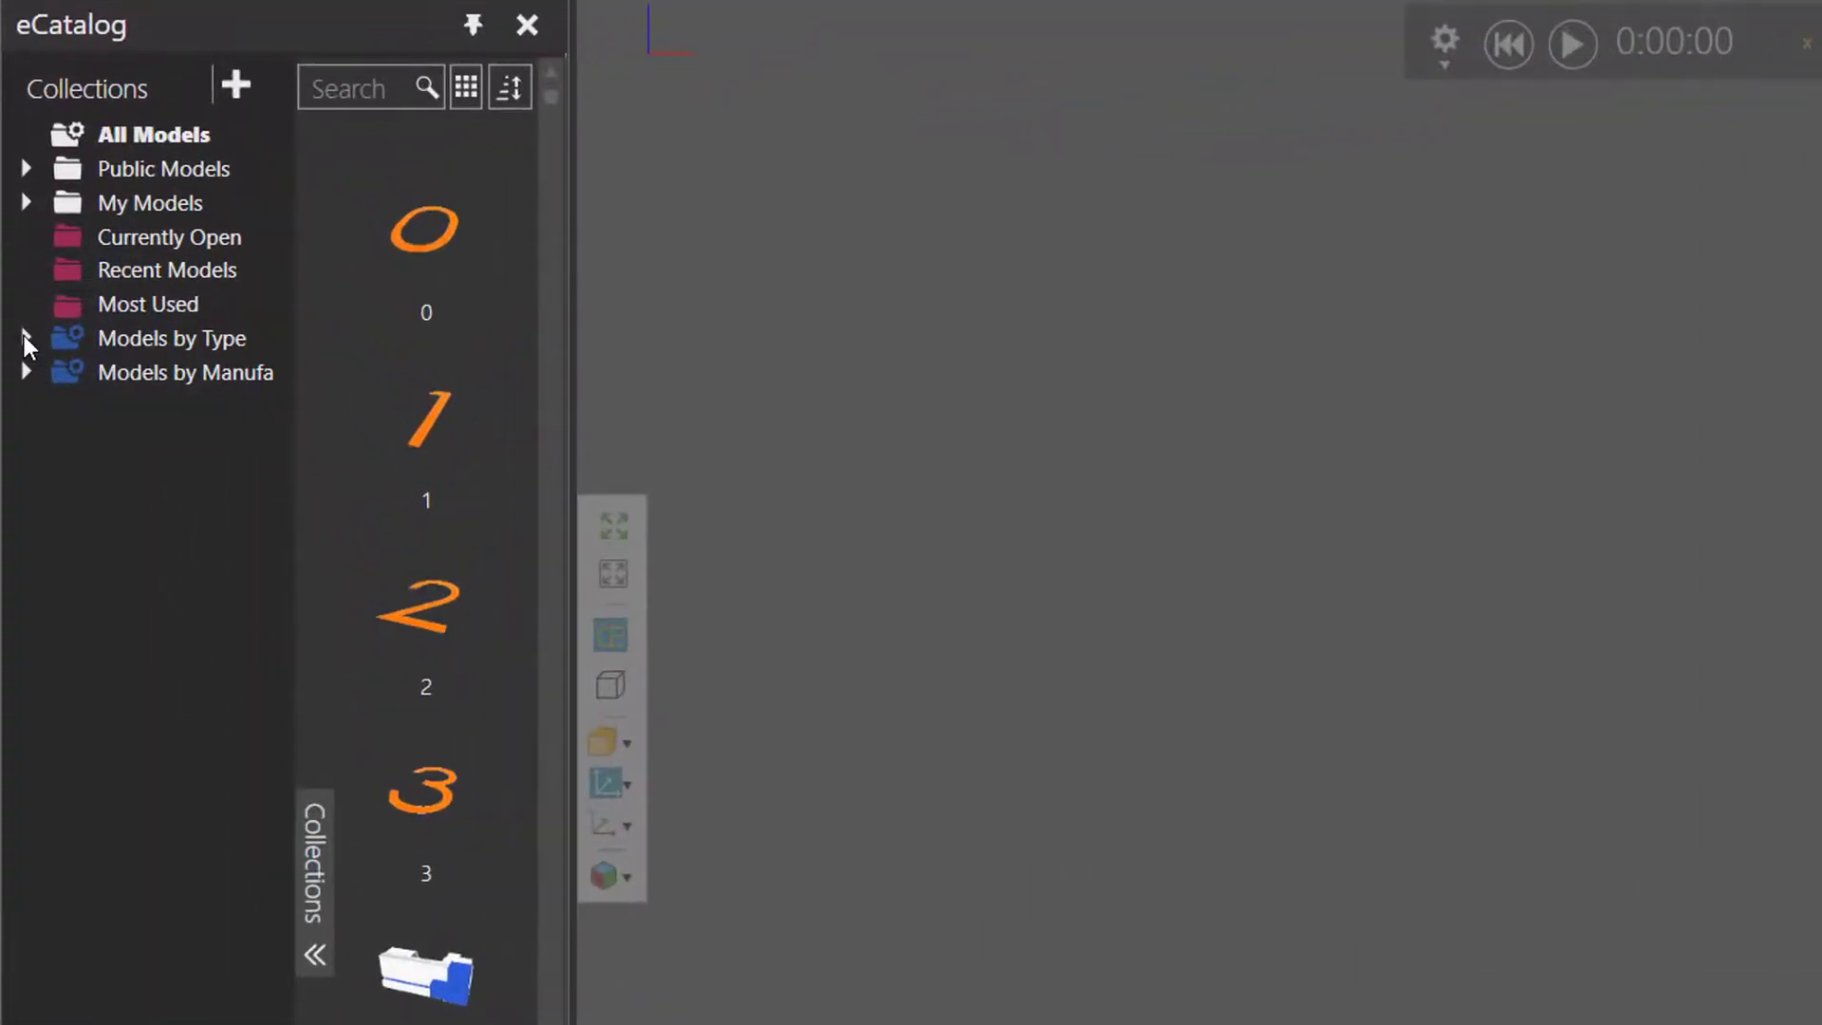
Step: Search the eCatalog's Demo Layouts under Models by Type for 'machine'
left_click(25, 337)
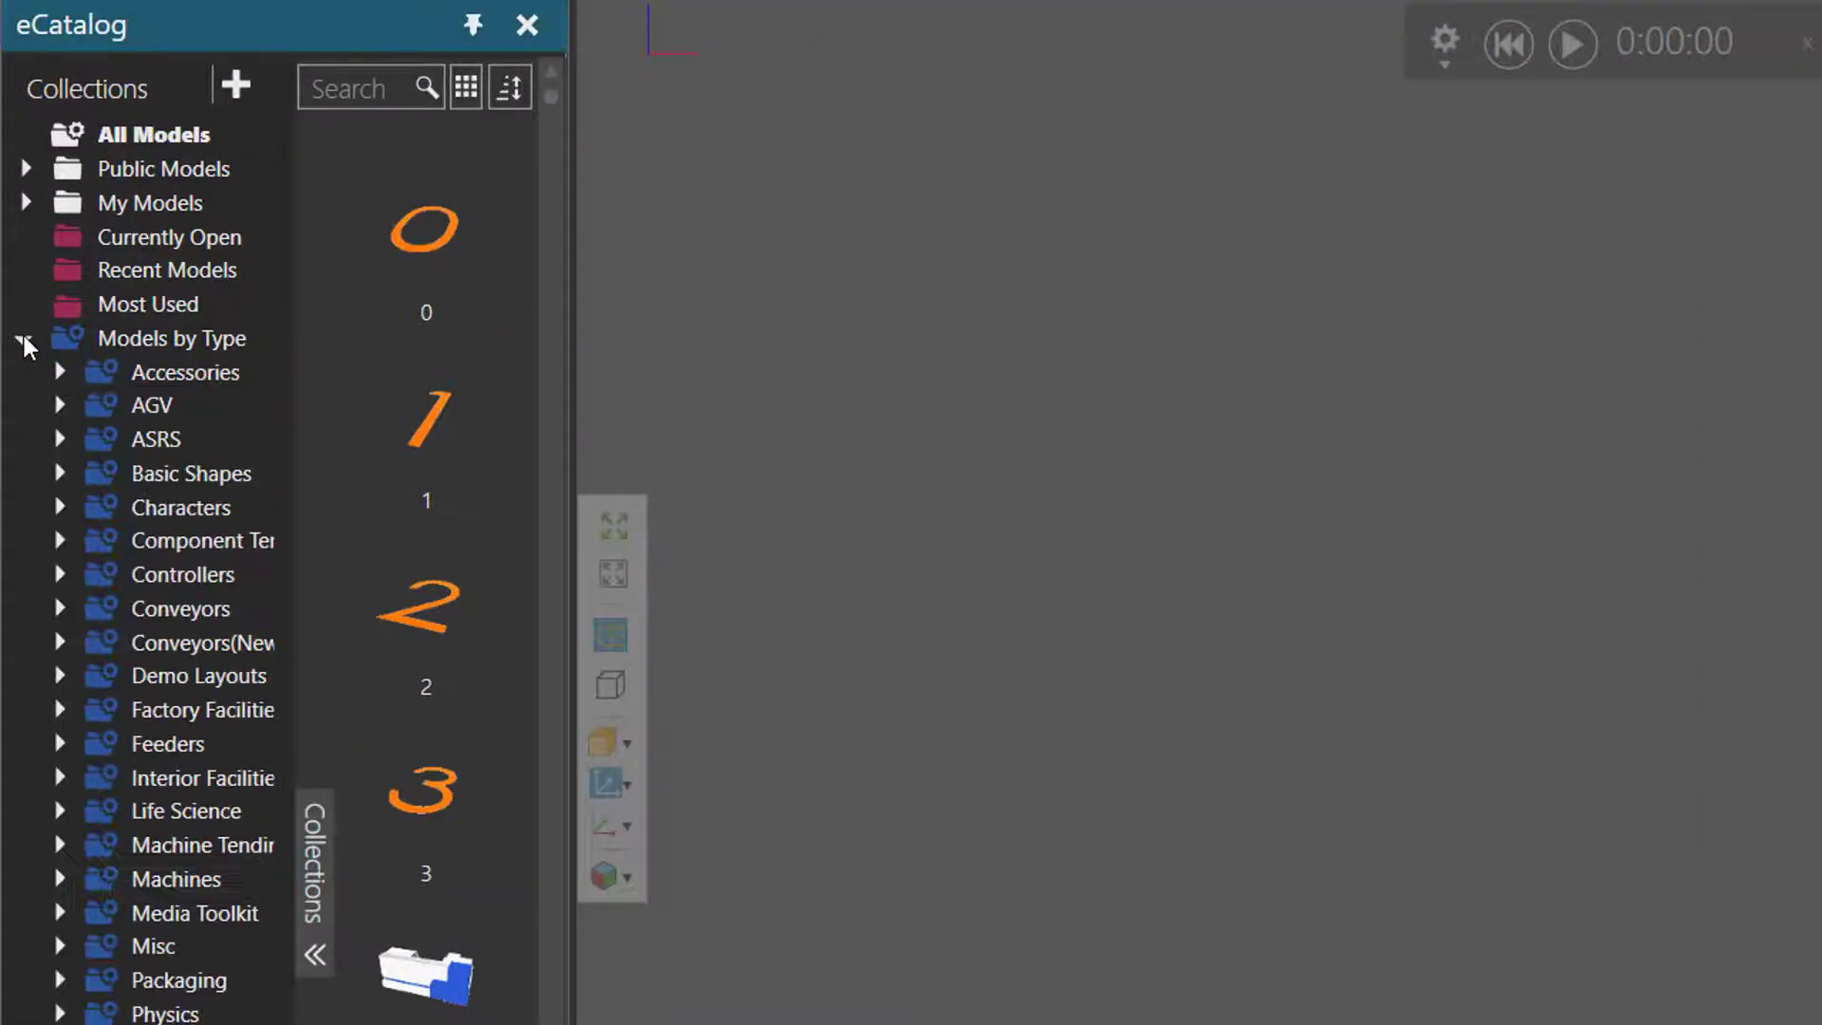
left_click(216, 674)
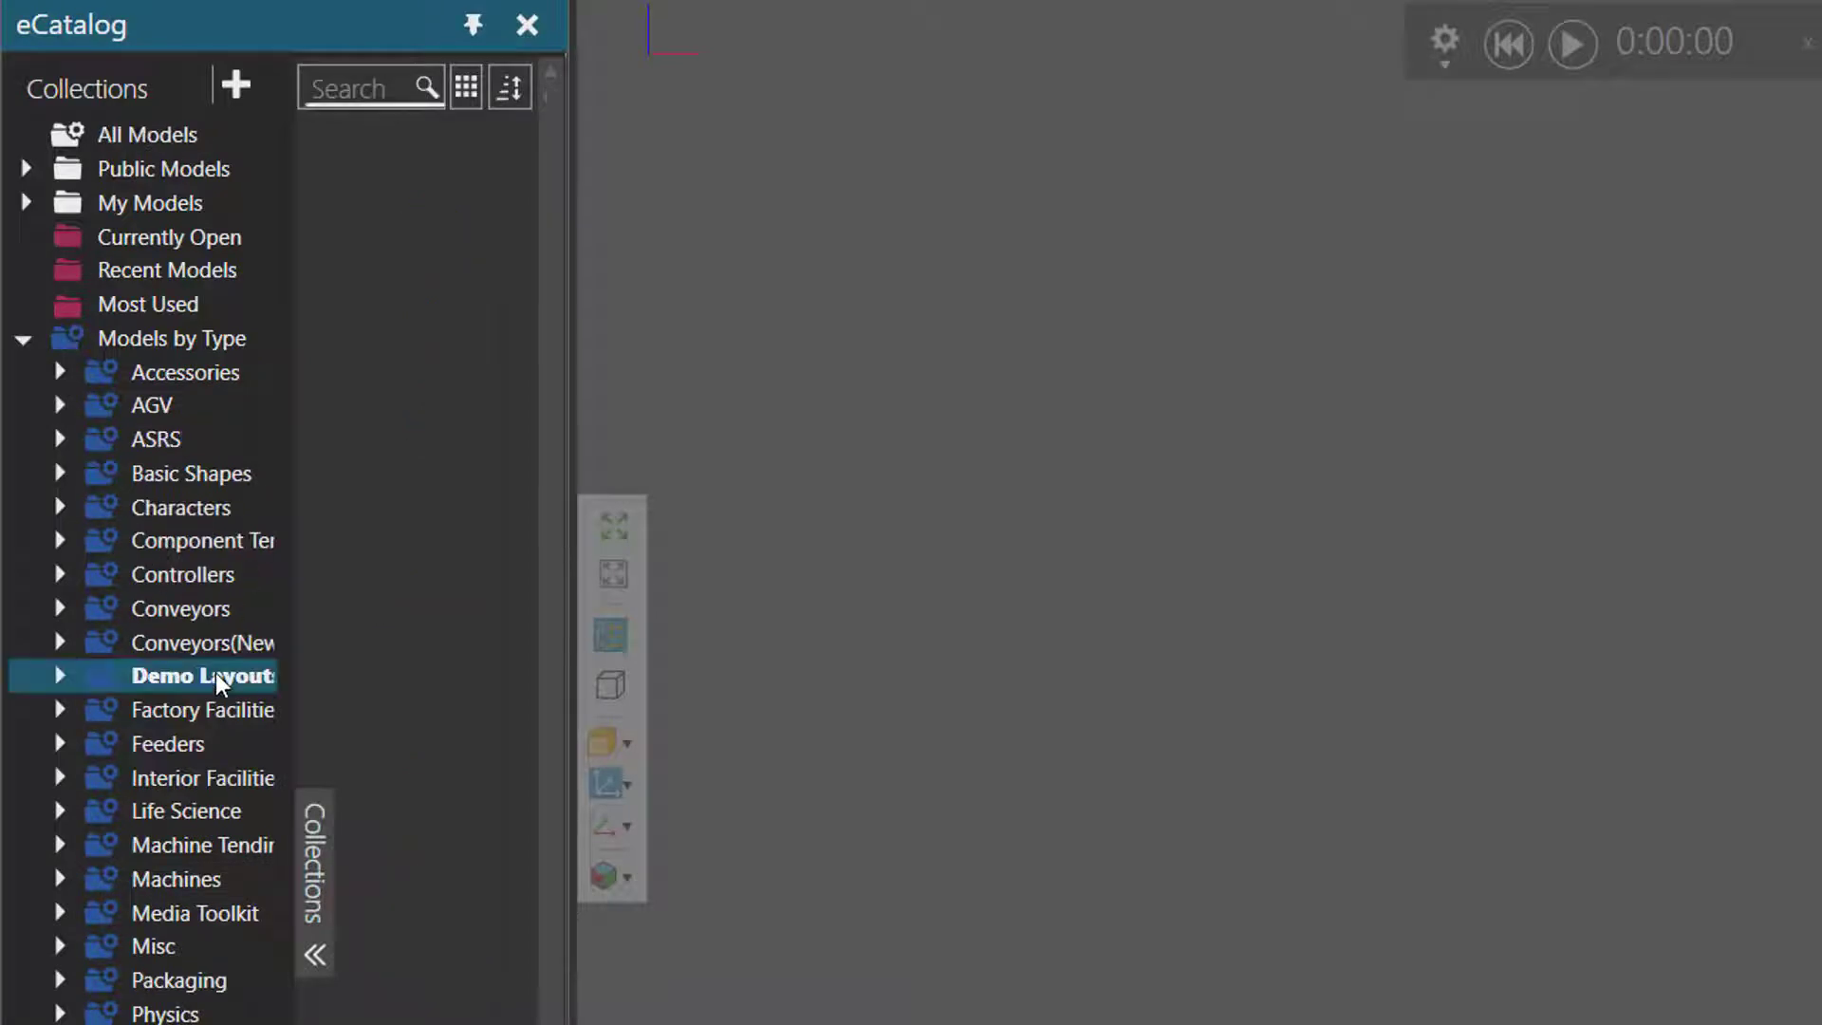
left_click(382, 87)
type("machine")
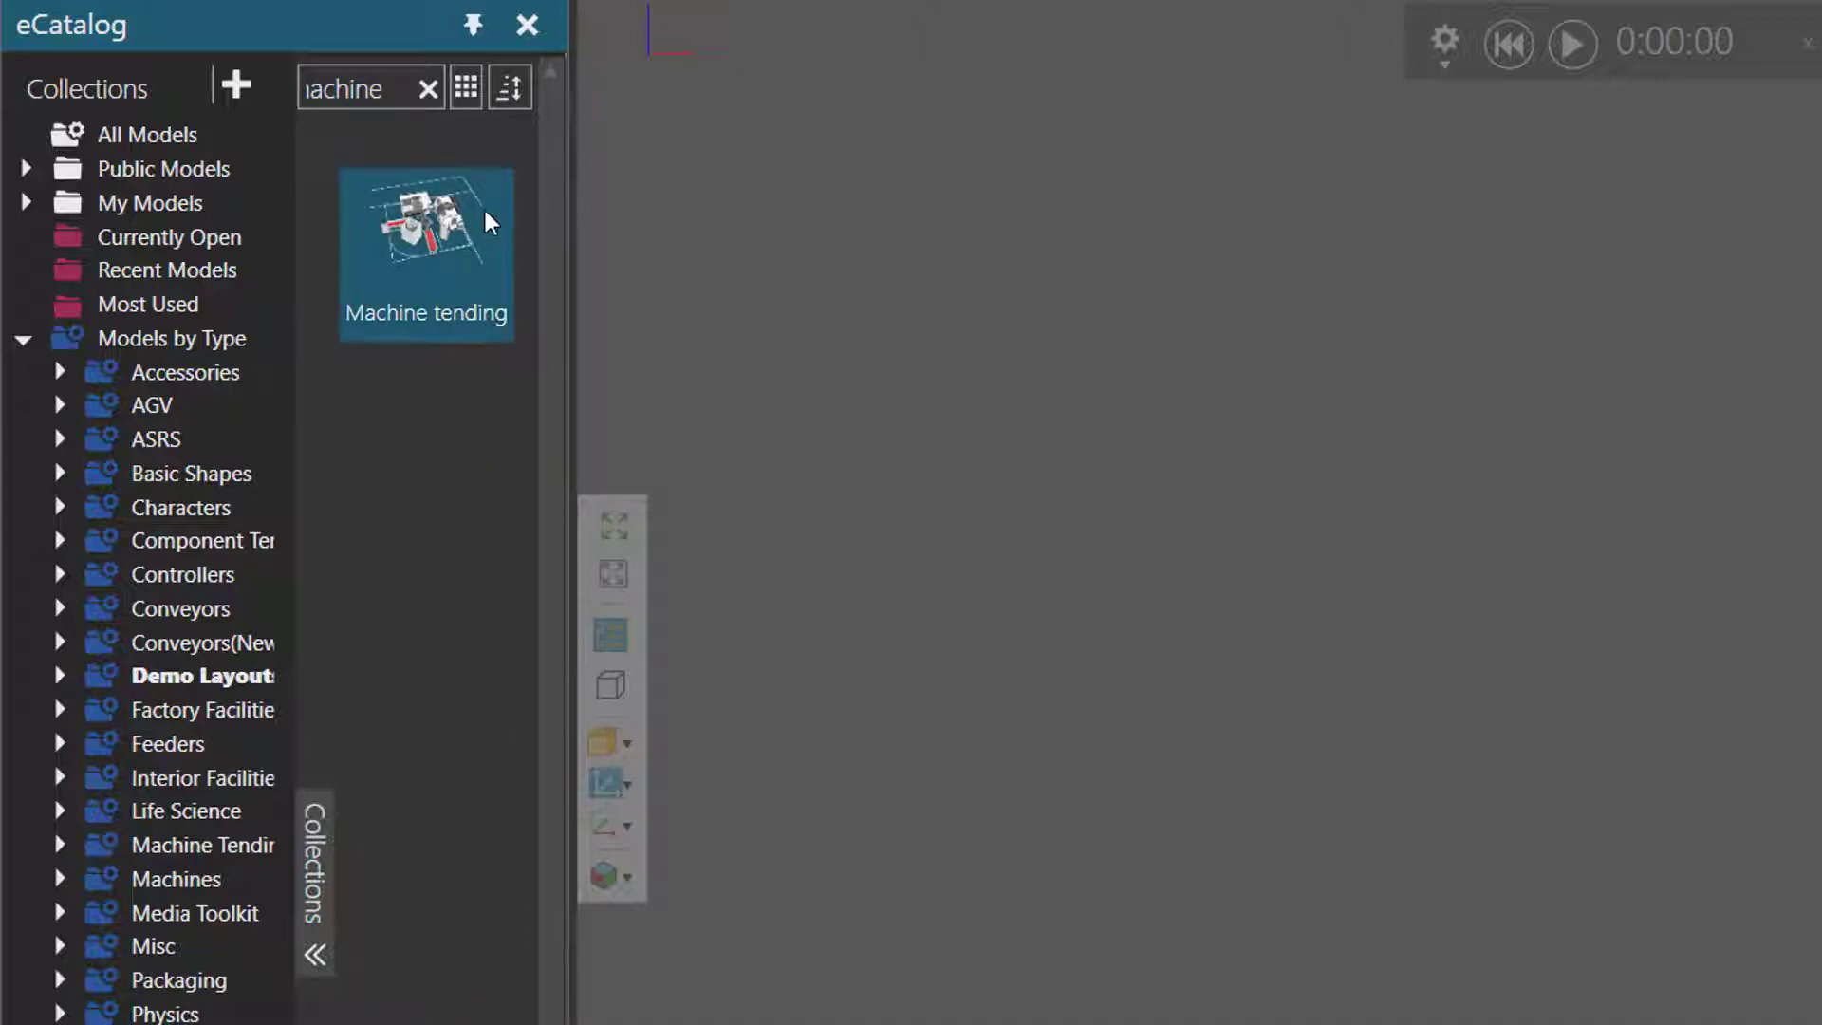
Step: Place the Machine tending layout in the 3D world, view it from the top, and centre it
left_click_drag(484, 210, 990, 382)
left_click_drag(1665, 673, 1665, 674)
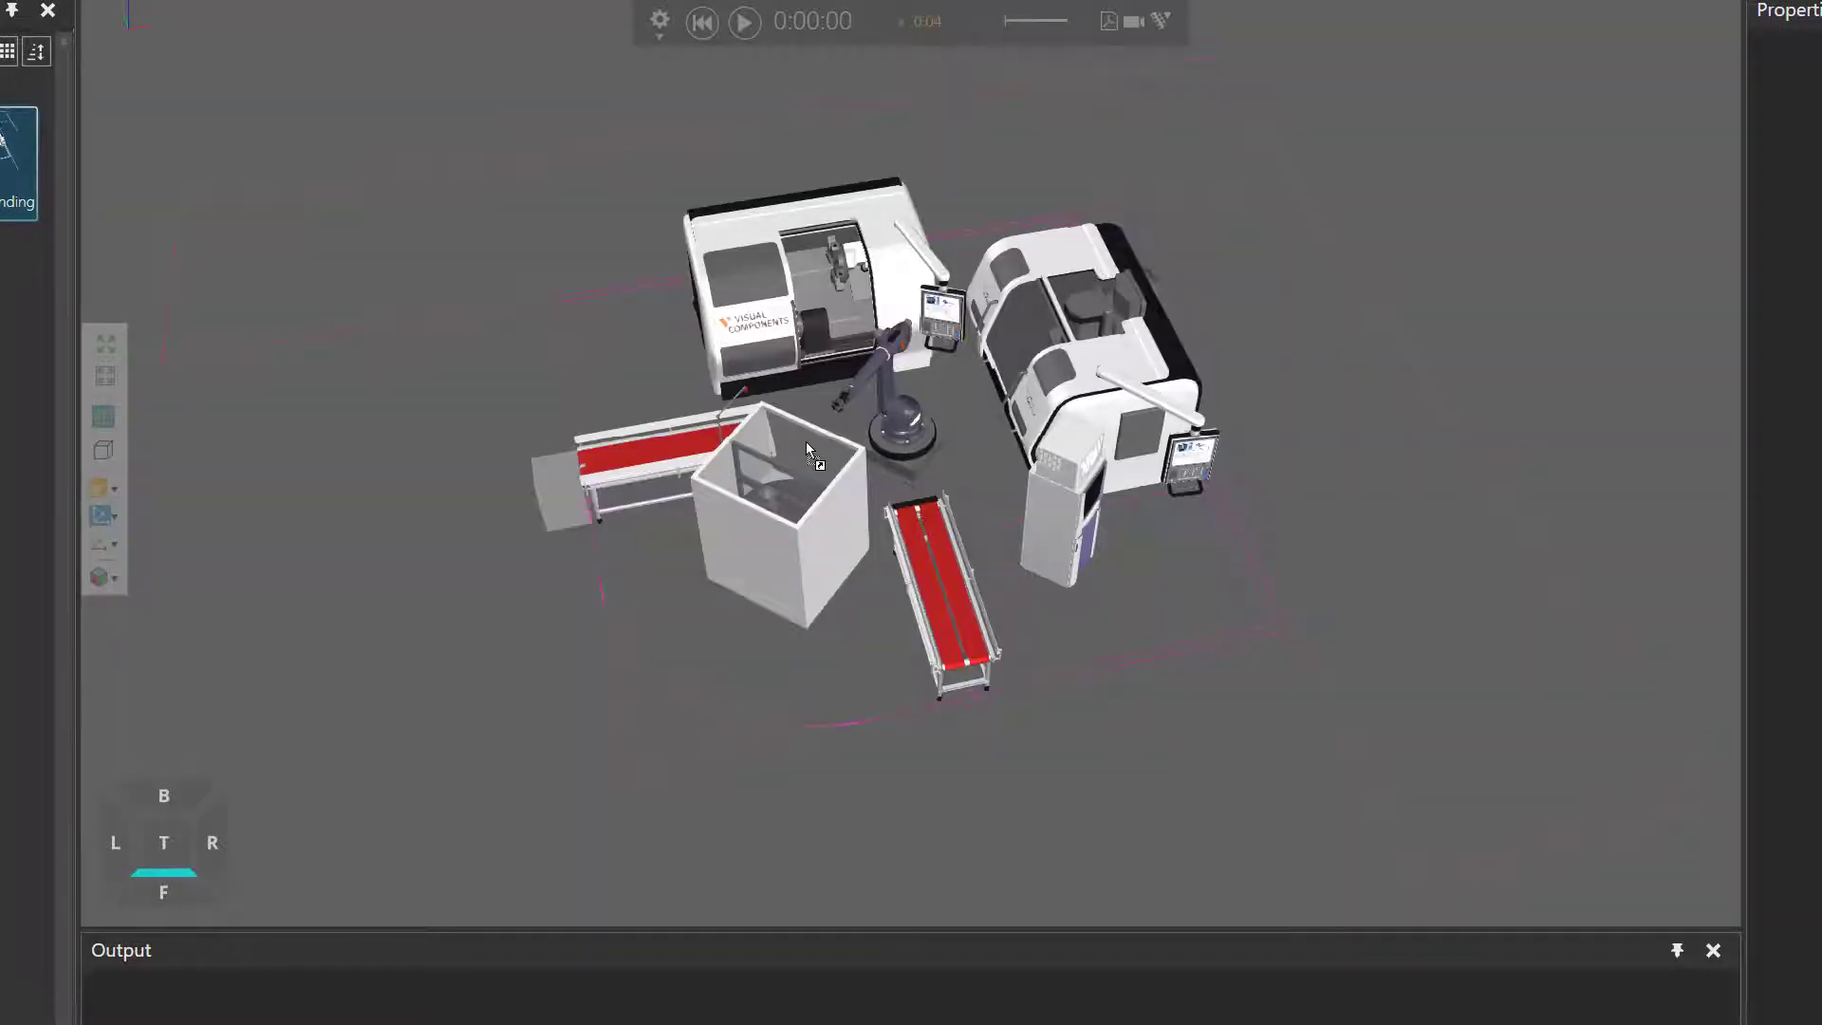
left_click(134, 851)
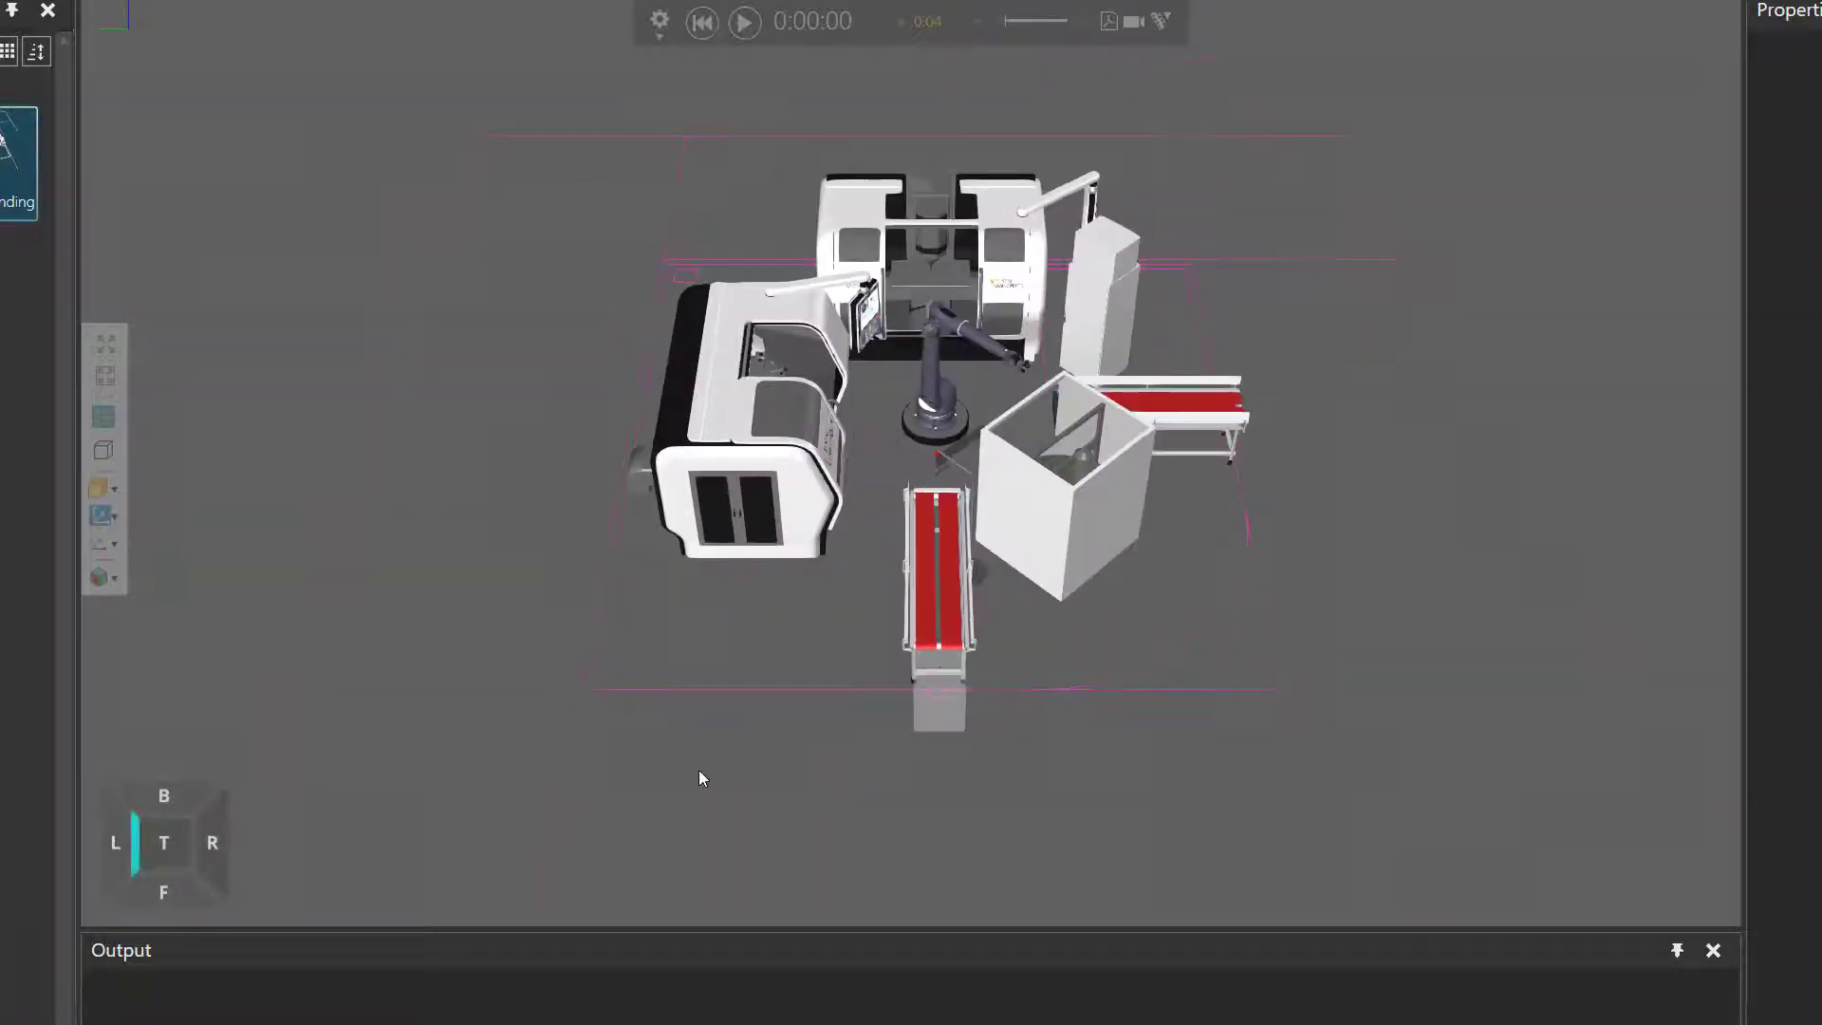
right_click(936, 501)
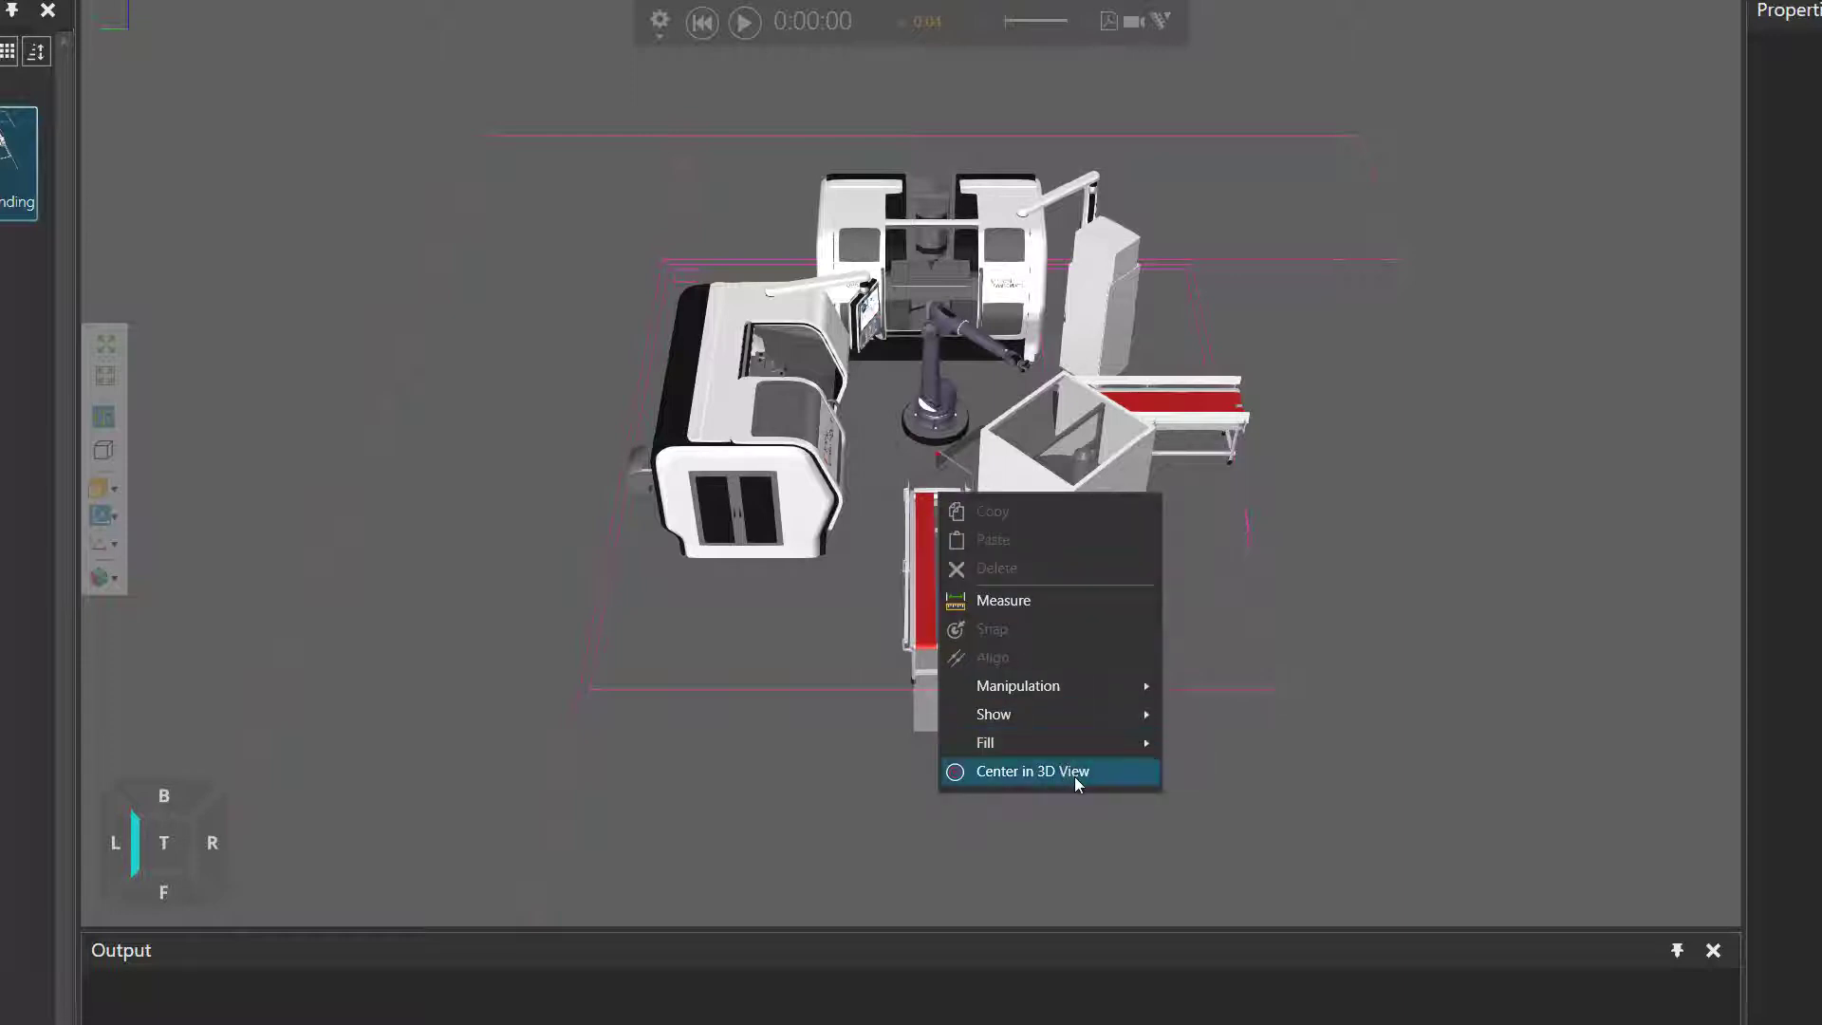
left_click(1069, 773)
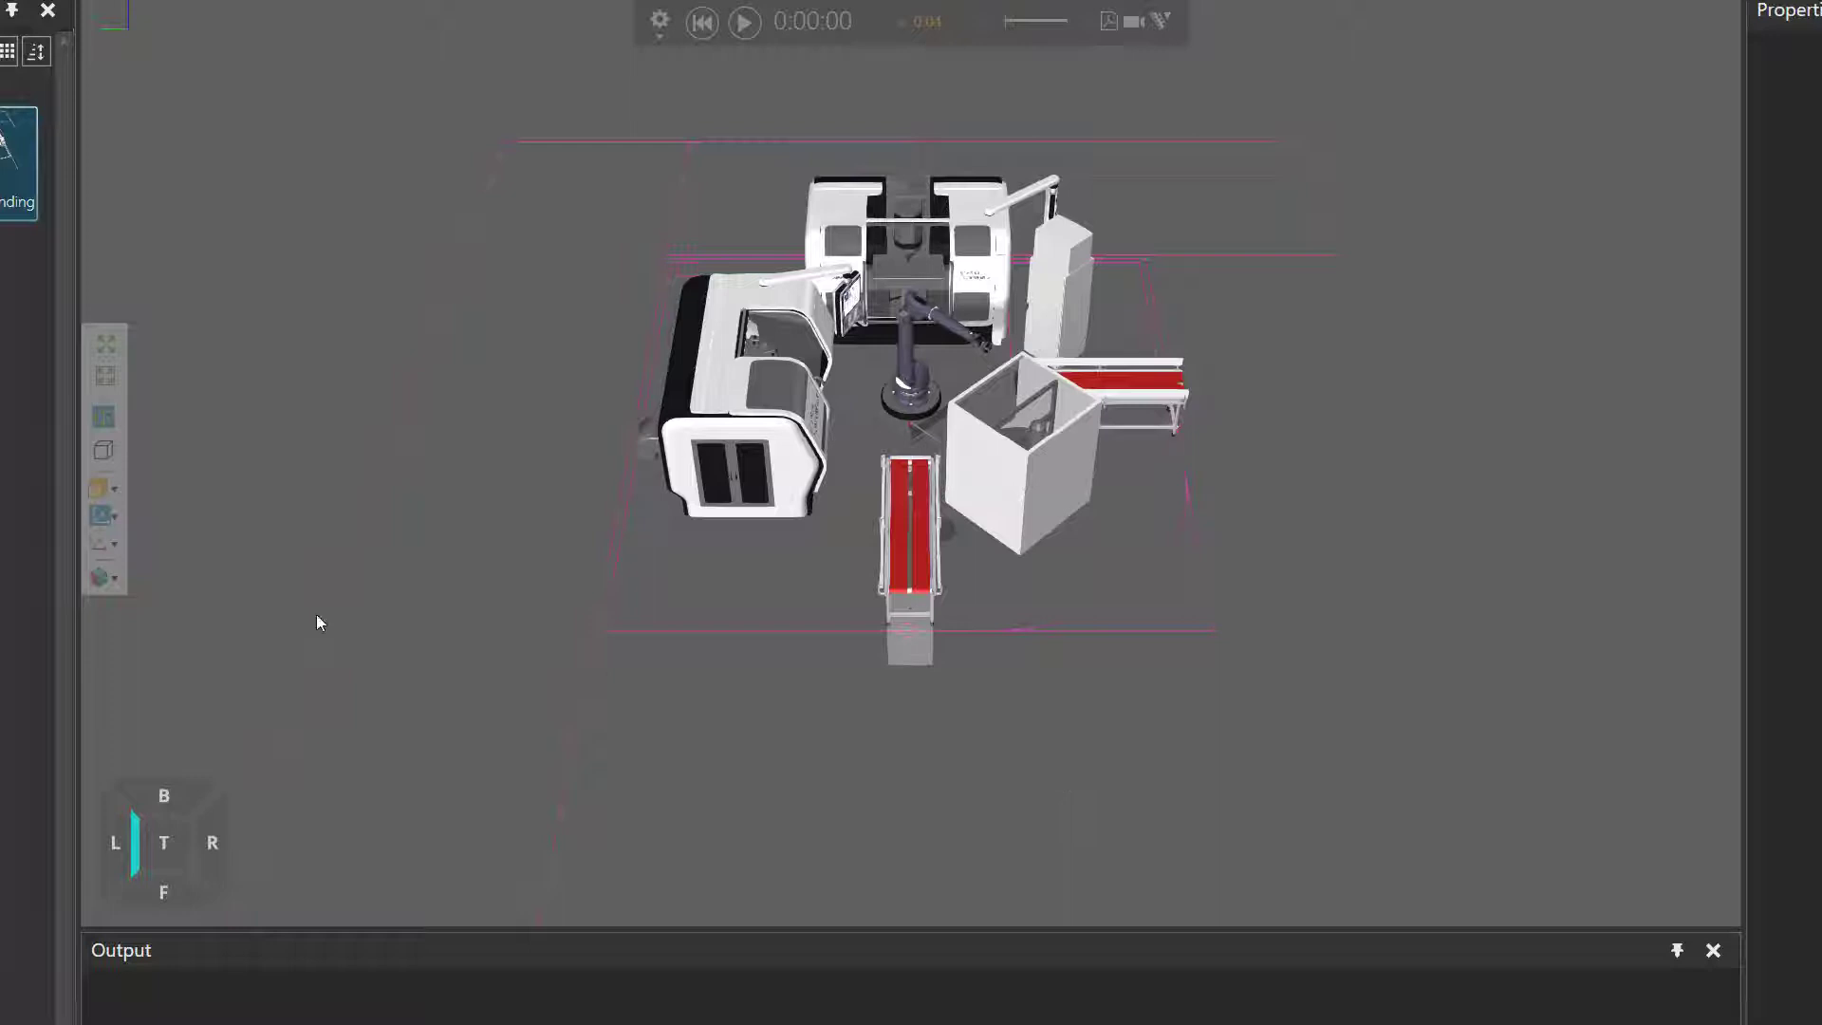
Step: Save the current whole-cell camera angle as View01
left_click(102, 577)
left_click(158, 680)
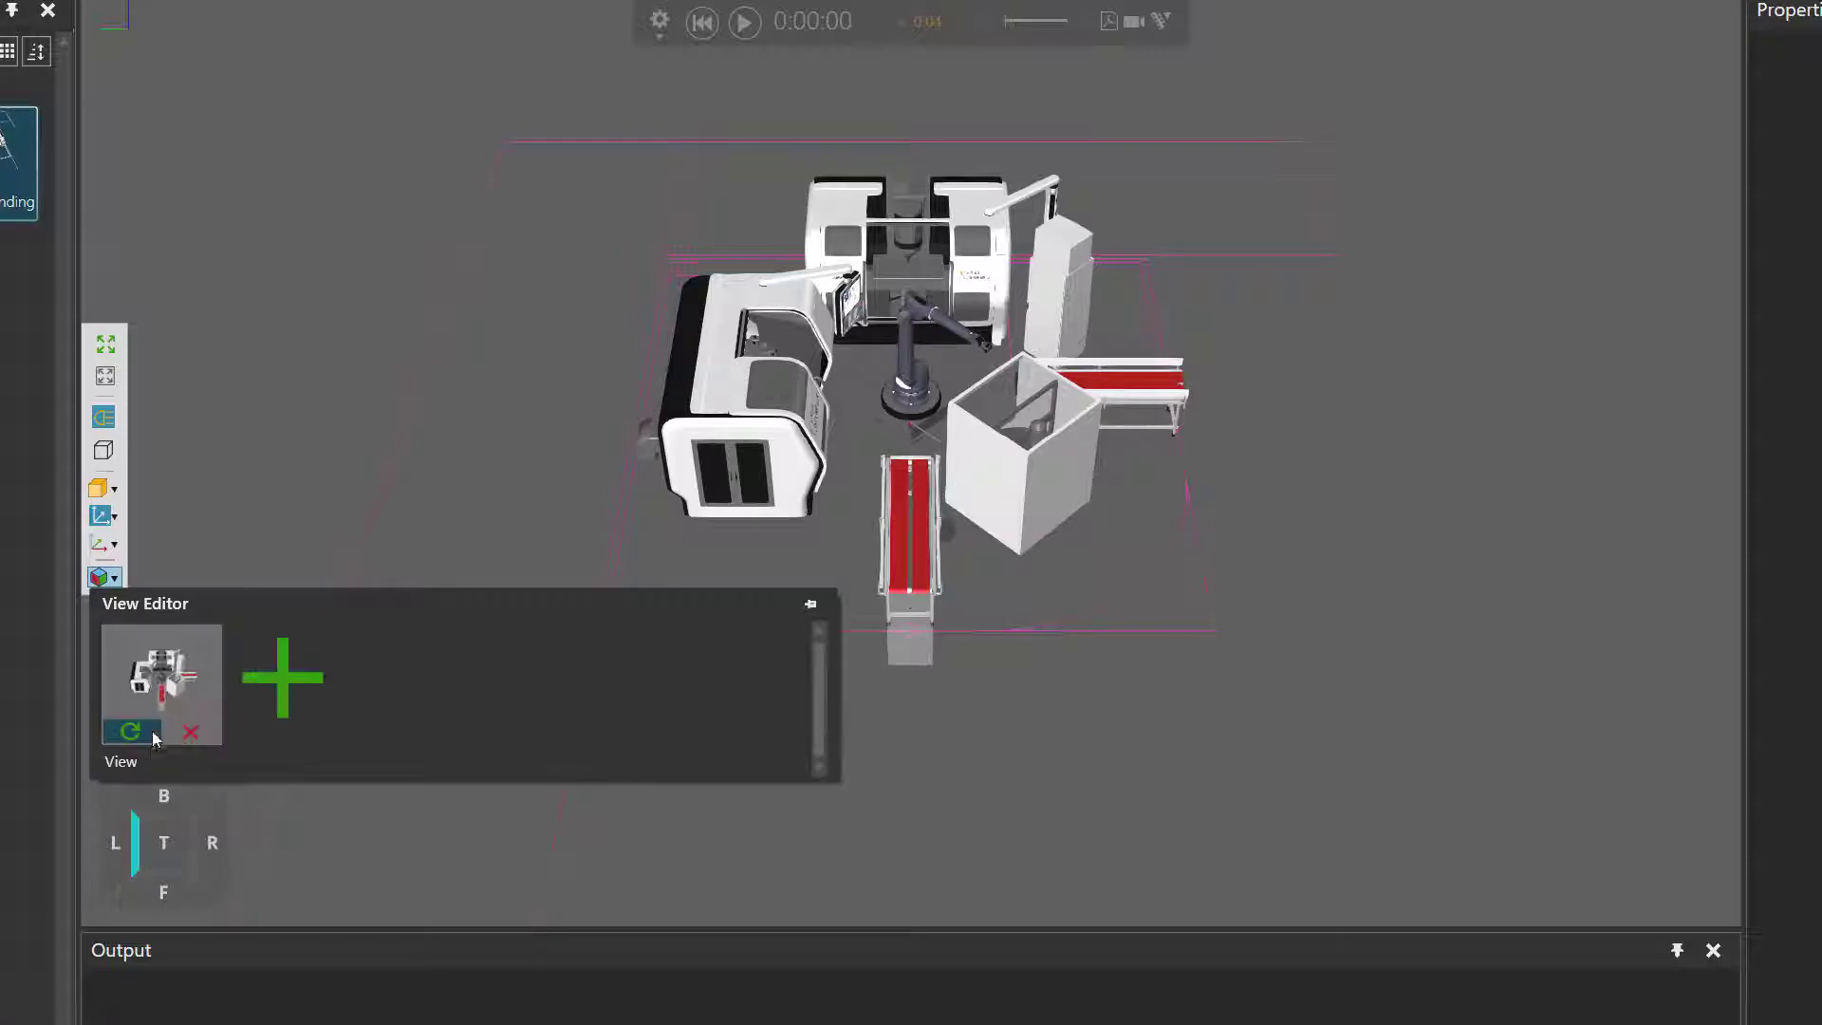
double_click(129, 762)
type("1")
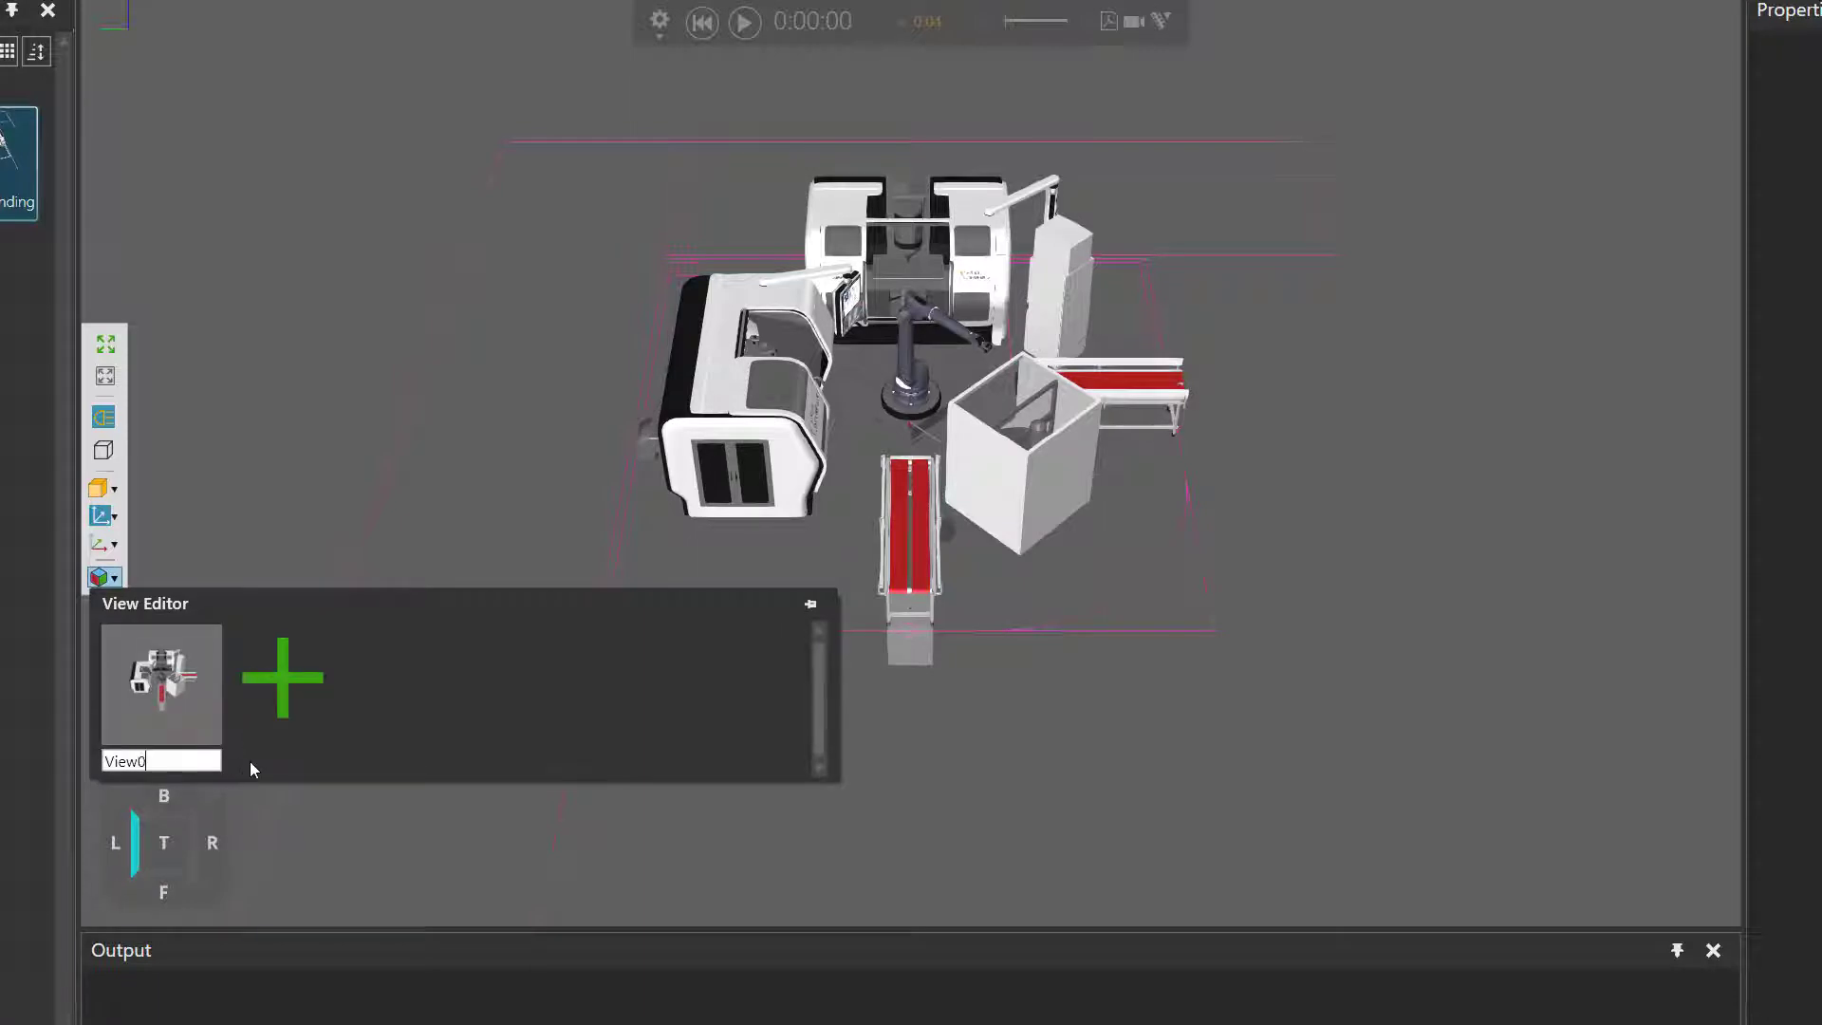
key("Return")
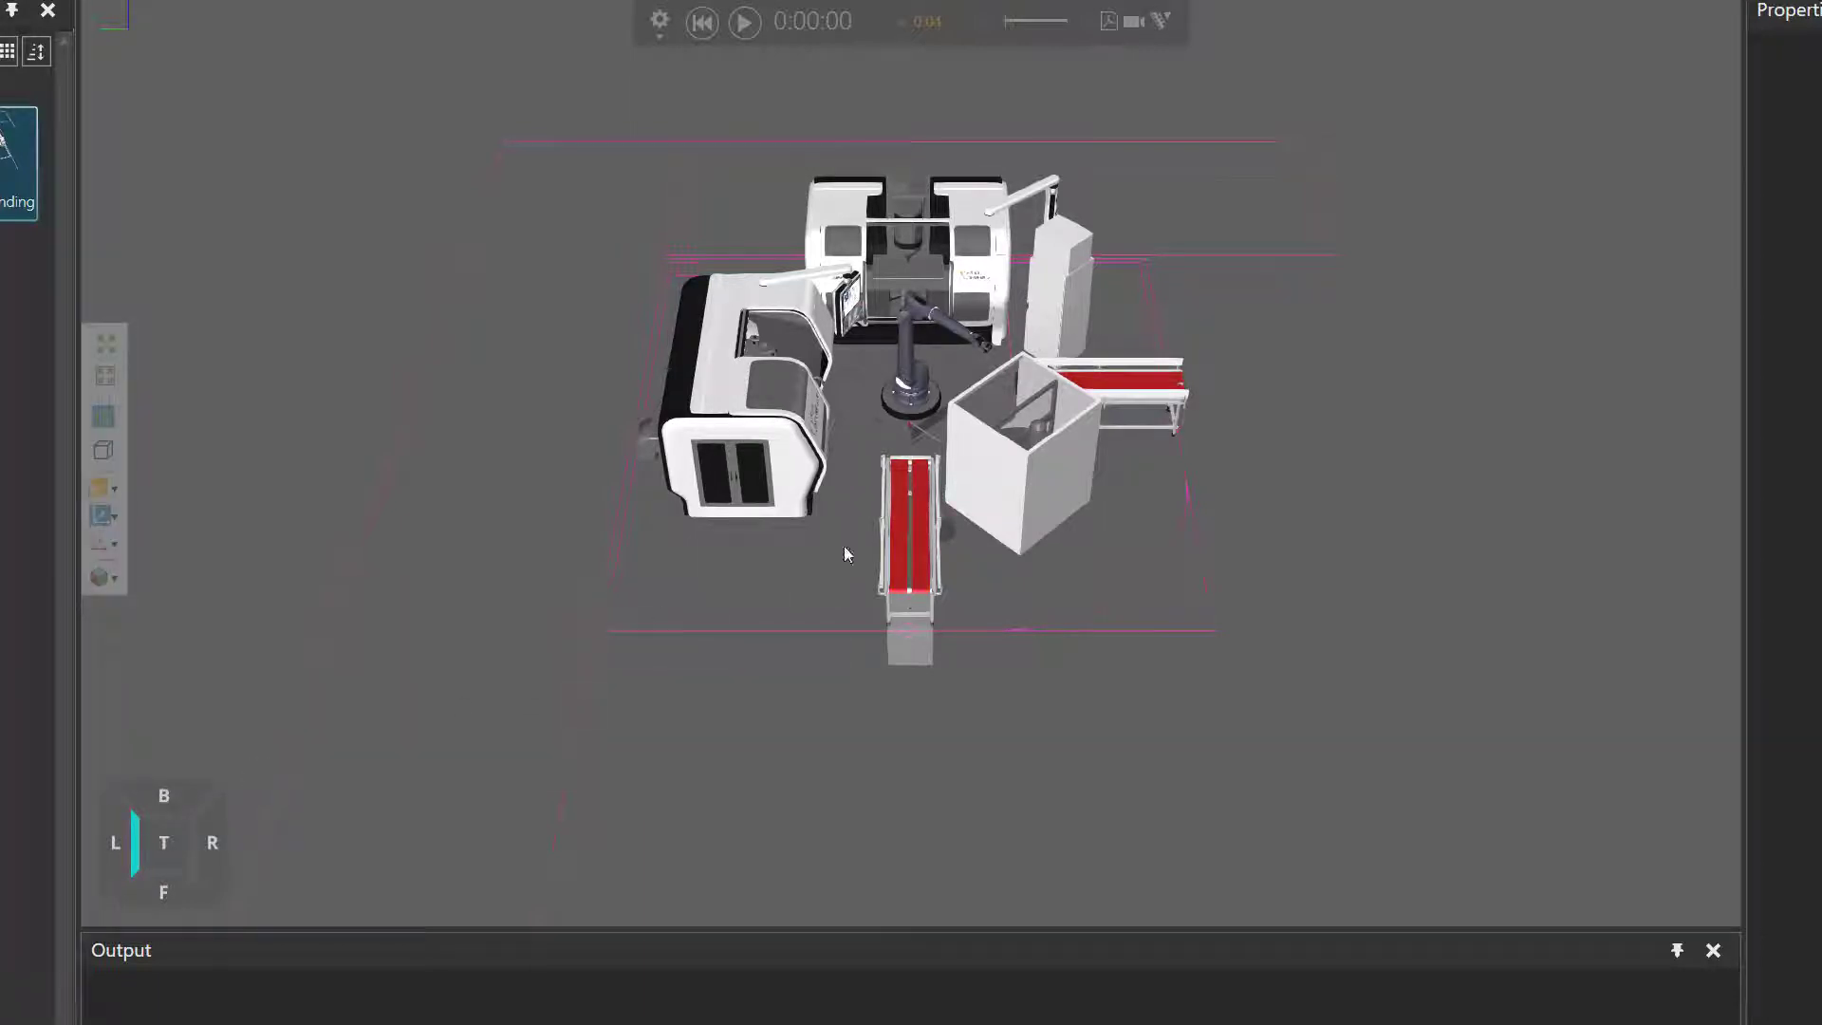
scroll(901, 507, "up", 2)
scroll(901, 507, "up", 2)
scroll(901, 507, "up", 2)
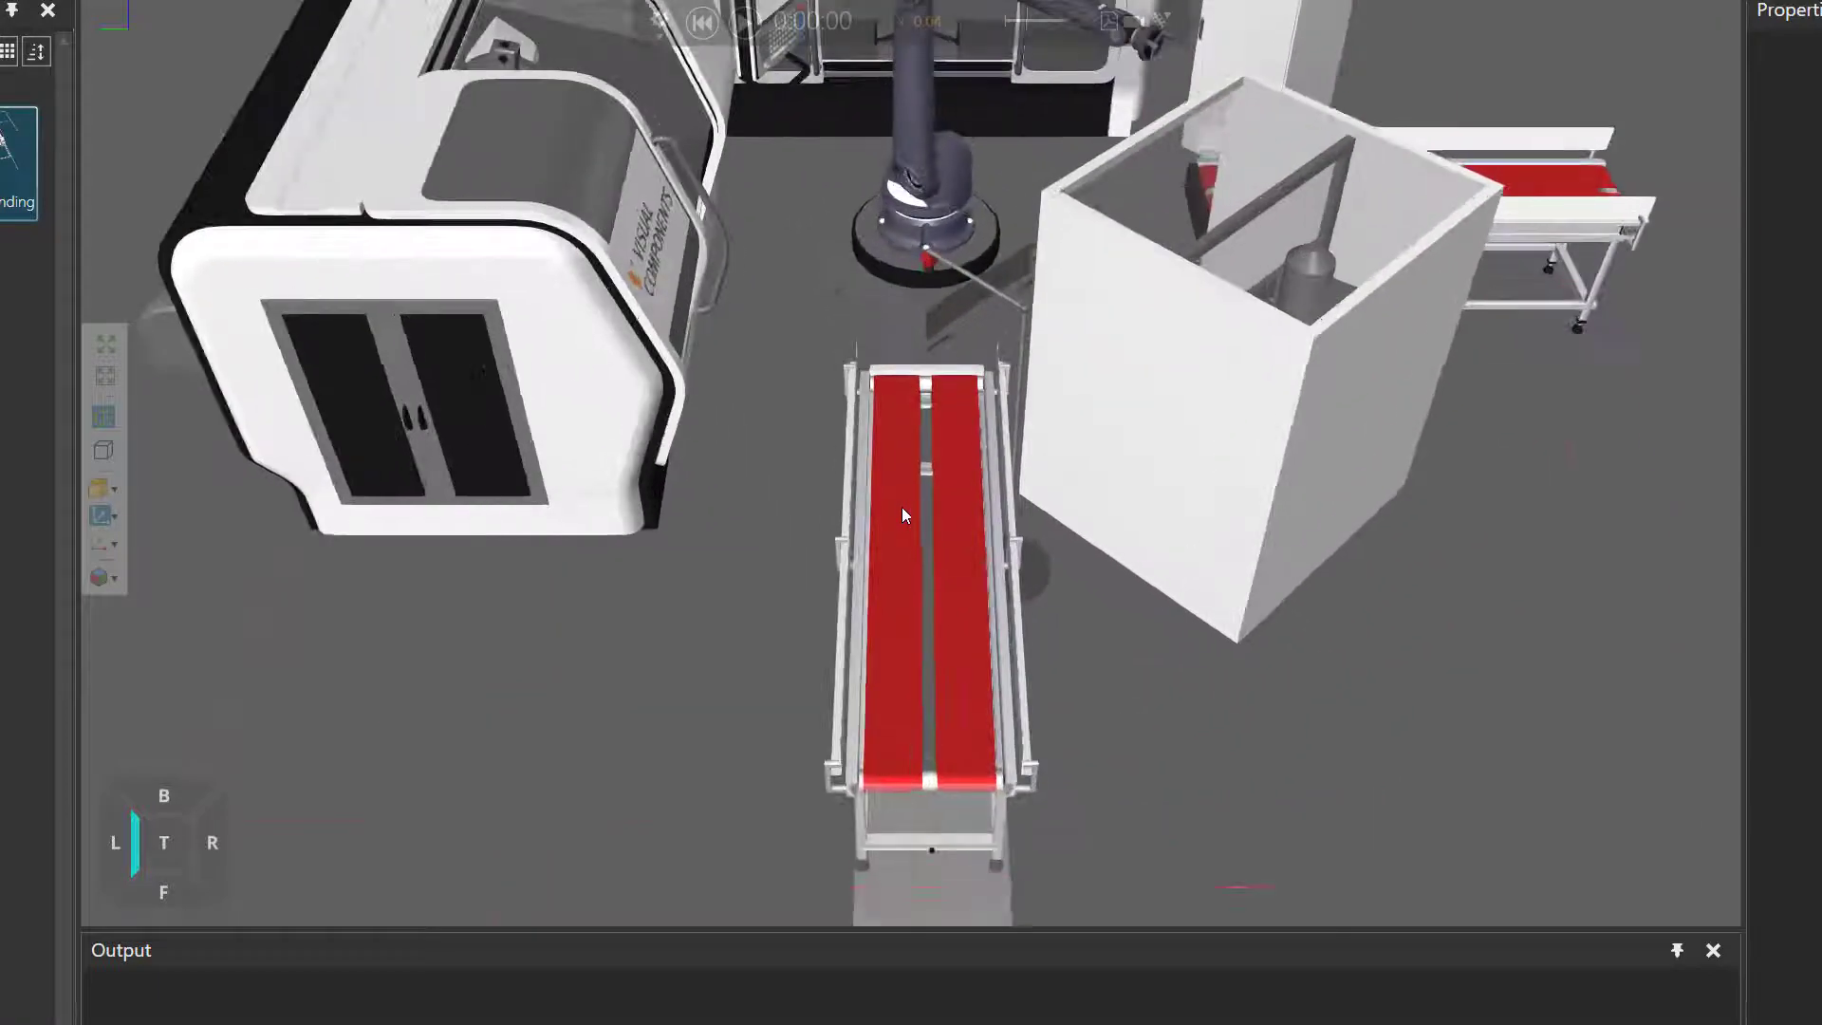
scroll(901, 508, "up", 2)
scroll(902, 506, "up", 2)
scroll(902, 507, "up", 2)
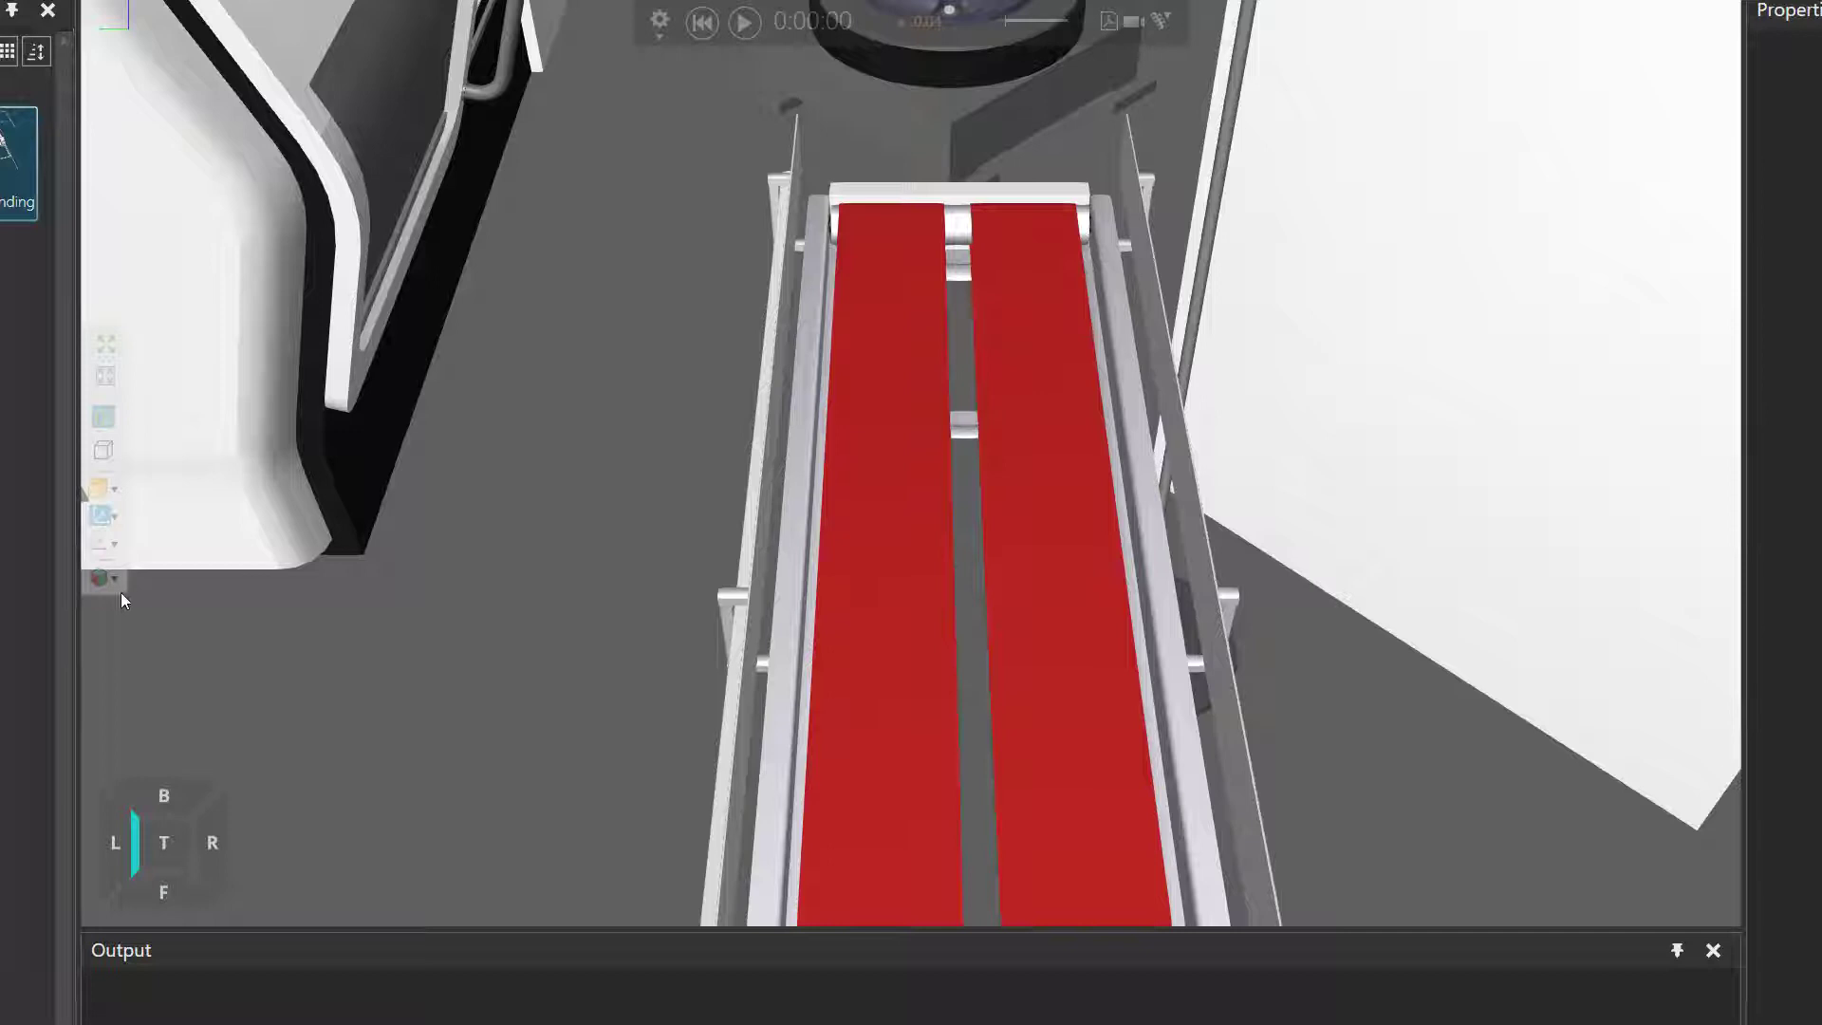
Step: Save the conveyor close-up as View02, then orbit toward the lathe and robot
left_click(103, 577)
left_click(277, 678)
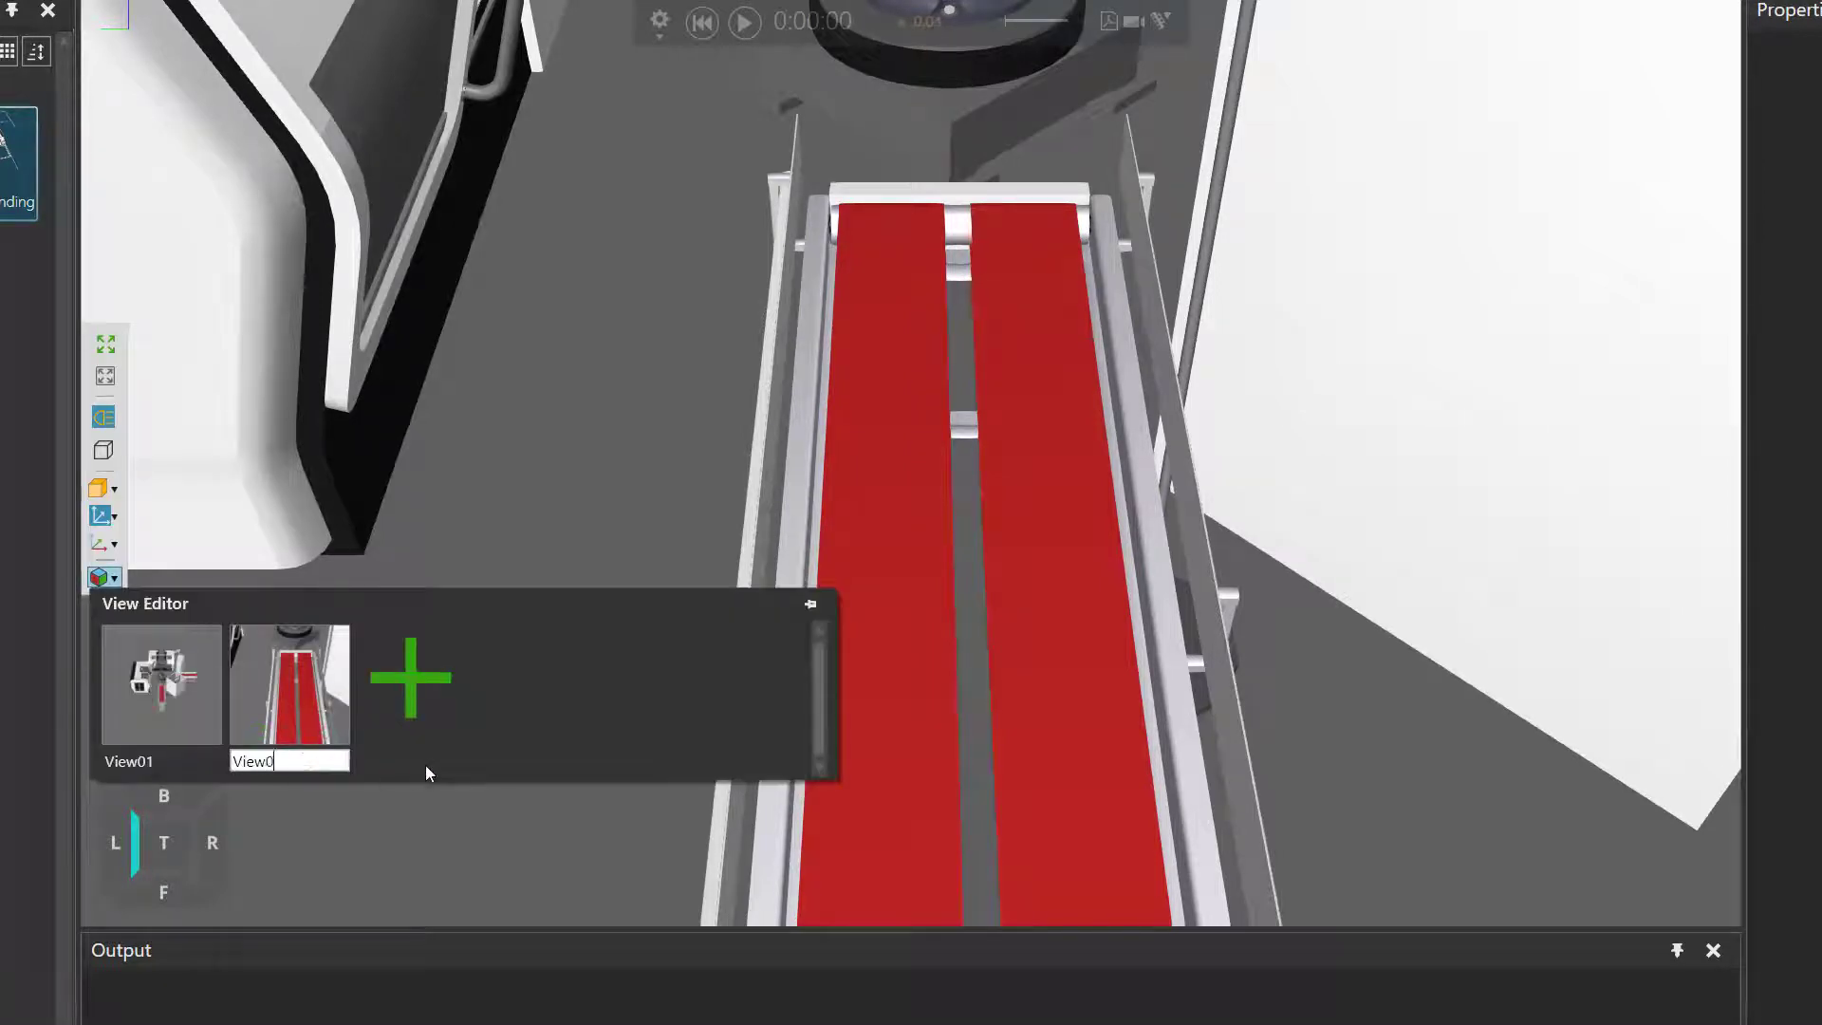
type("02")
key("Return")
right_click_drag(453, 746, 1144, 462)
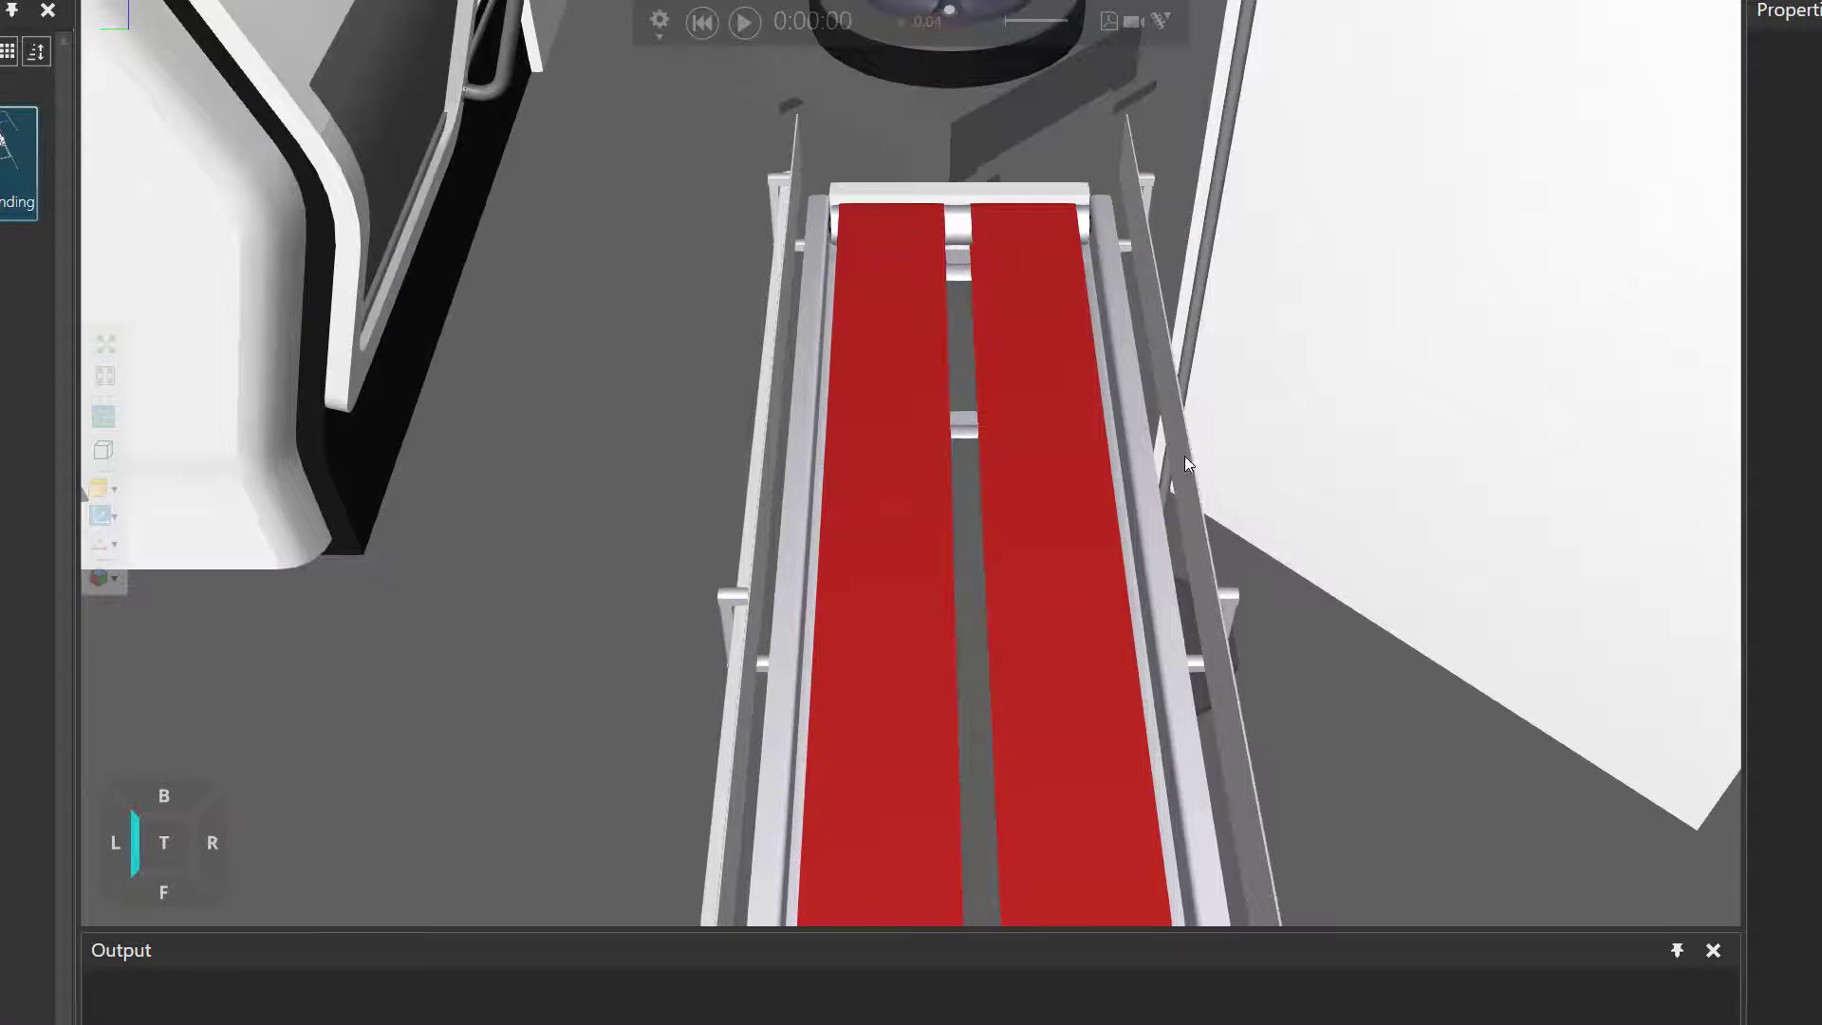
scroll(1142, 464, "down", 5)
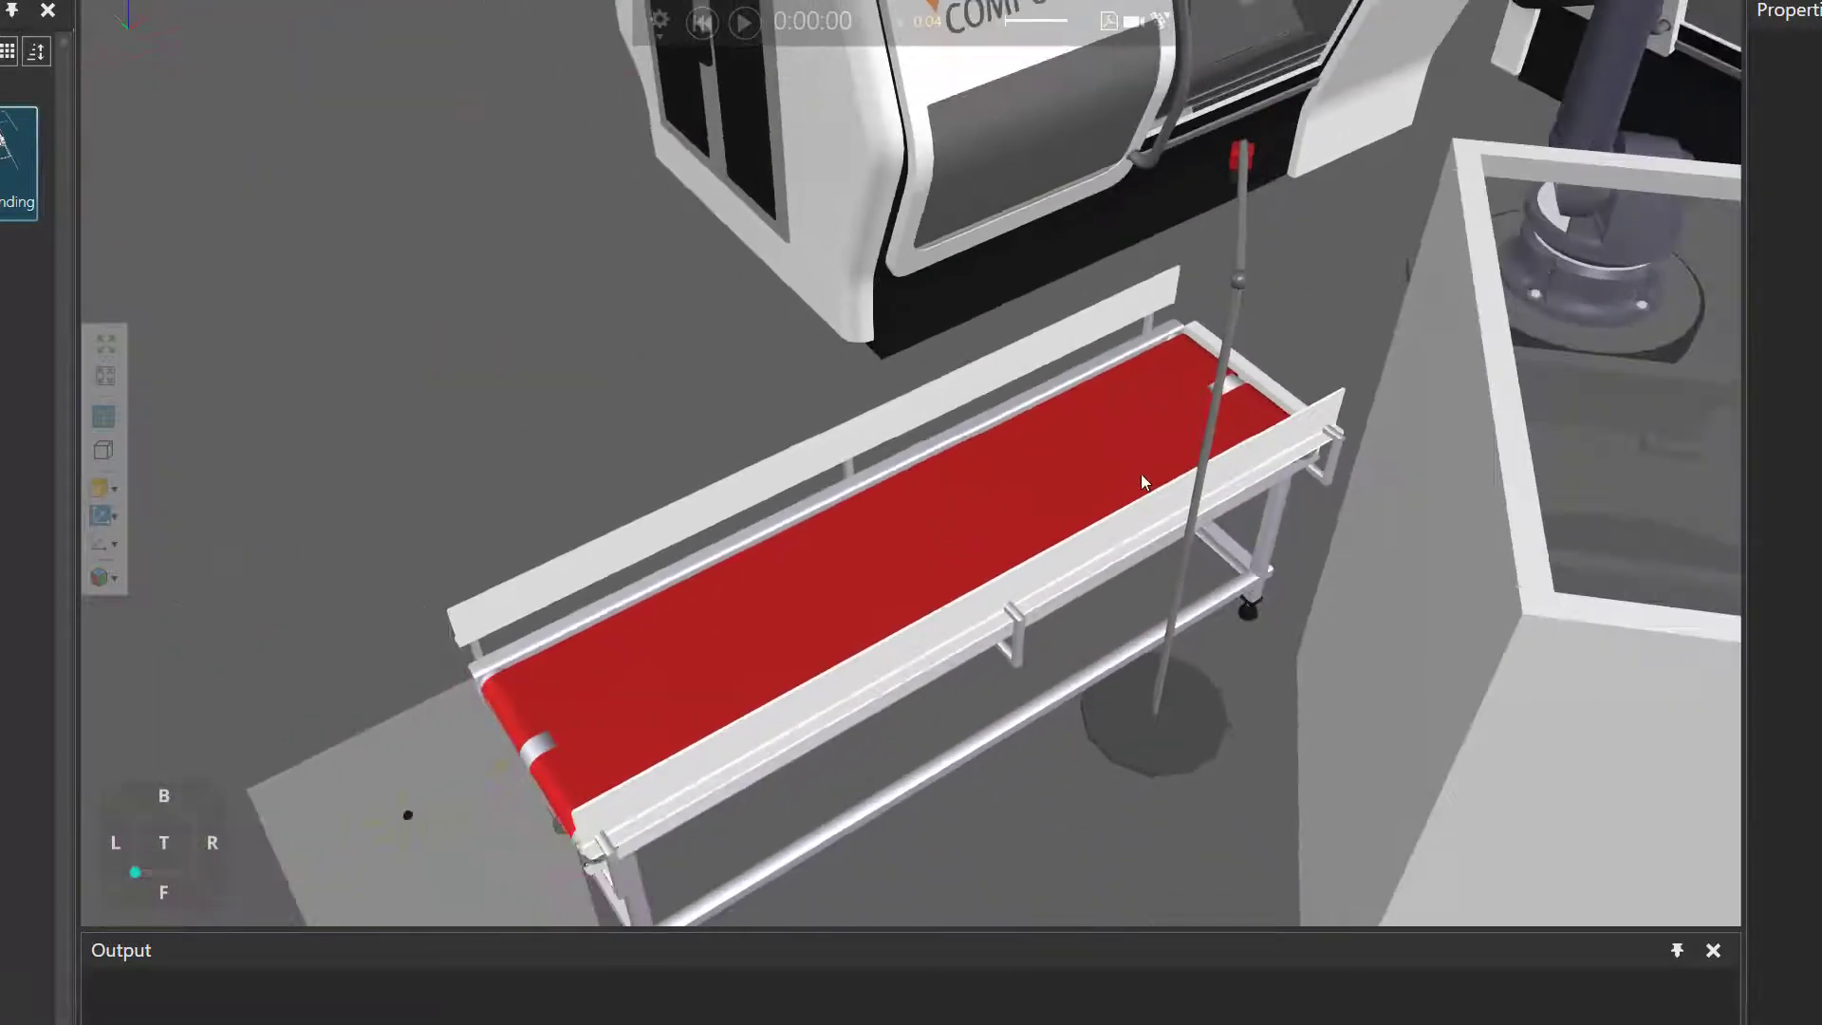
scroll(1261, 634, "up", 5)
right_click_drag(1260, 634, 1036, 499)
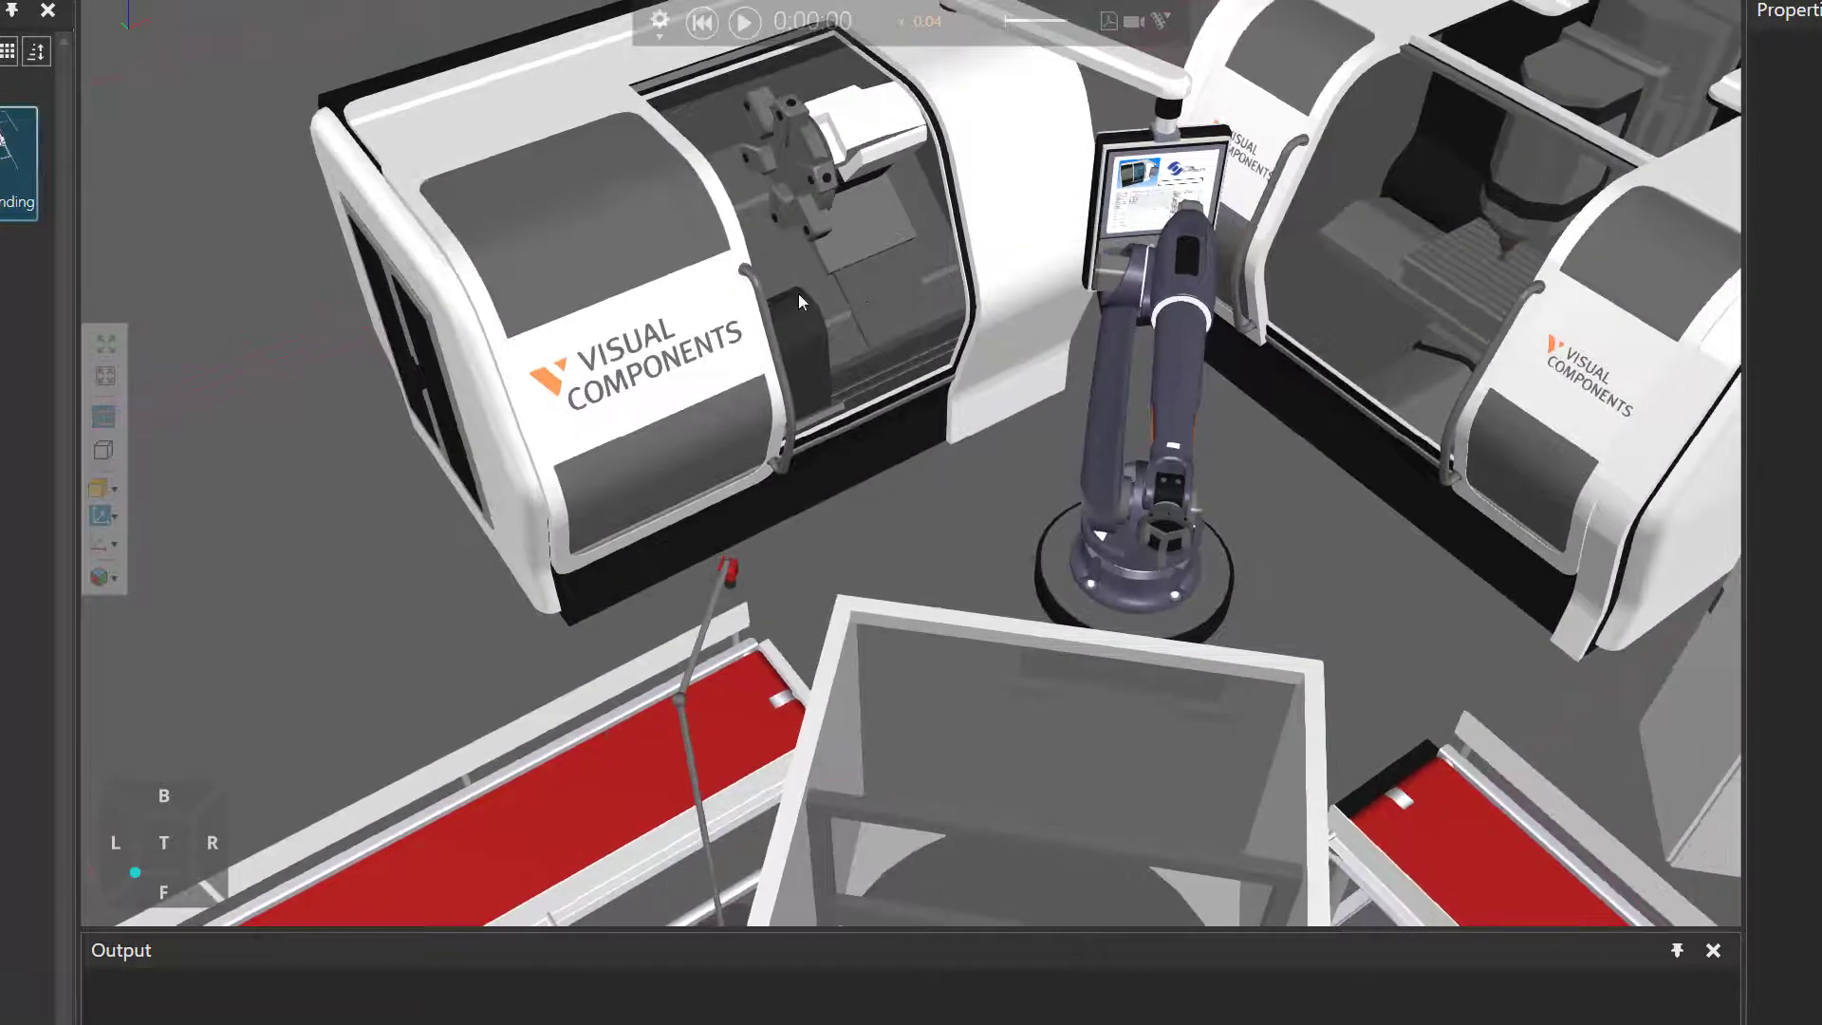
Step: Save the current robot-cell angle as View03
left_click(103, 577)
double_click(457, 763)
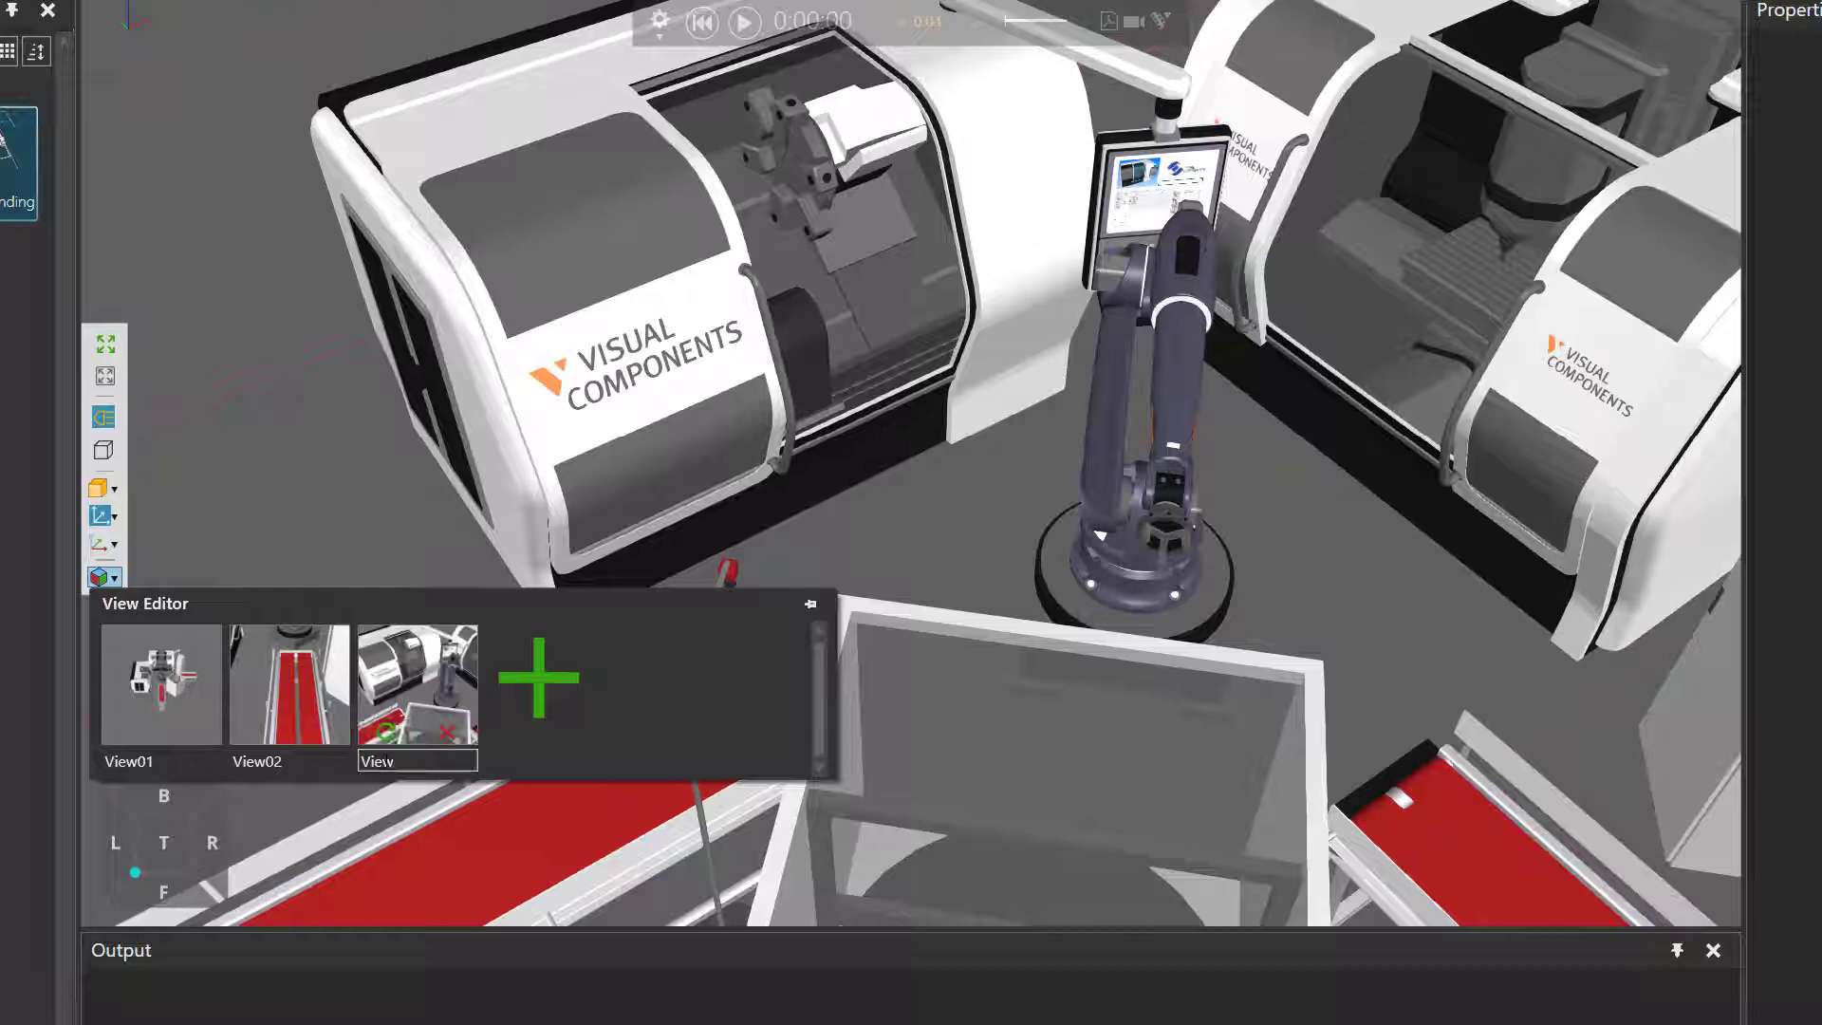
type("View03")
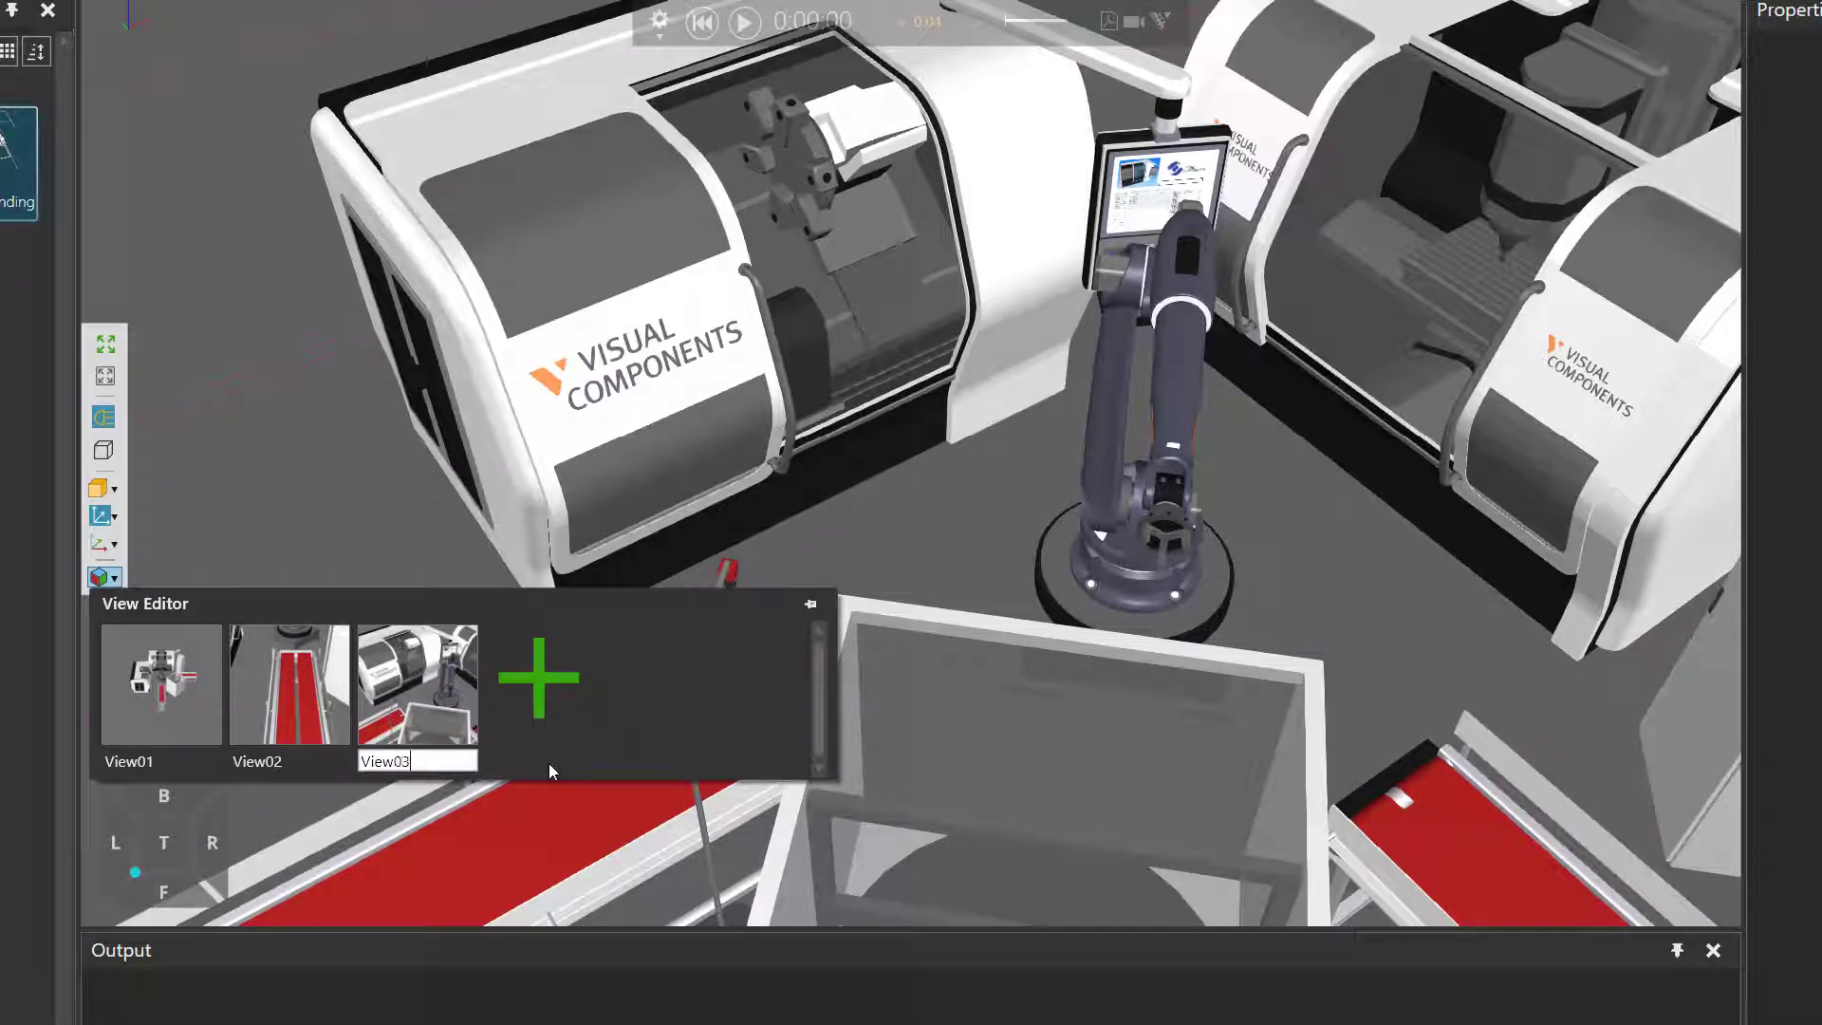
key("Return")
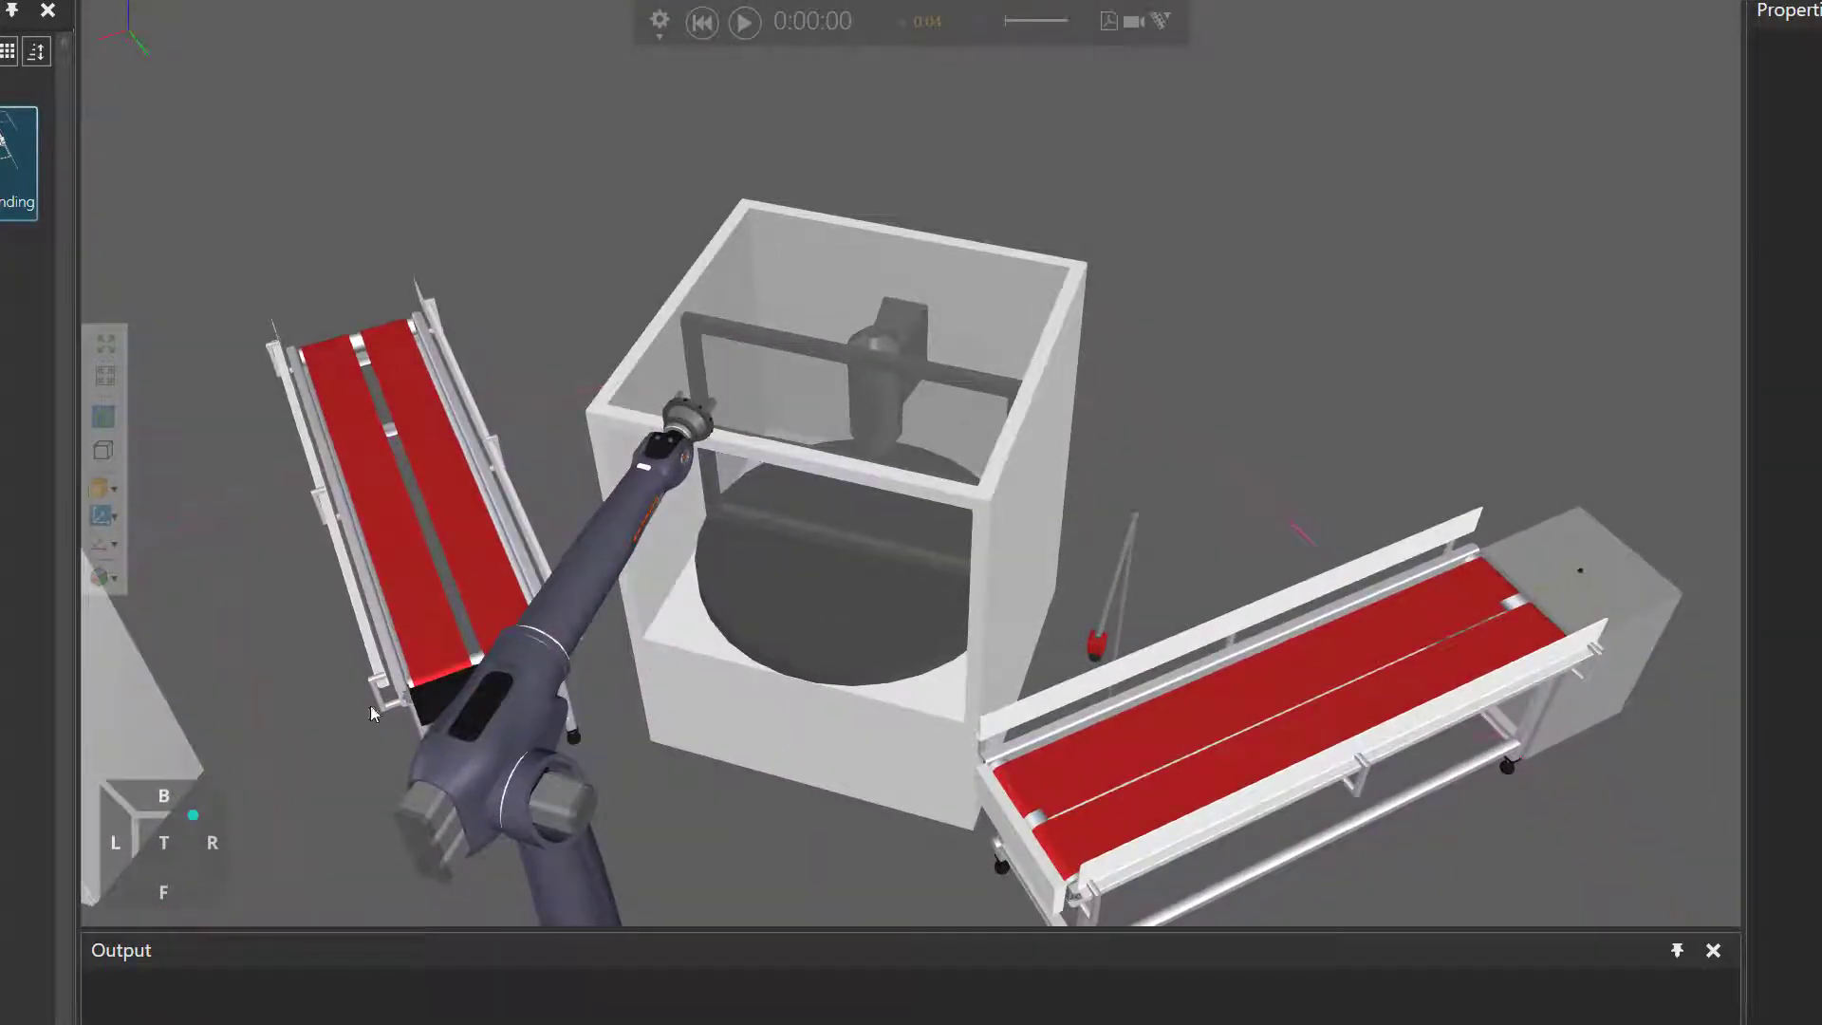
Step: Save the enclosure and conveyors angle as View04
left_click(118, 579)
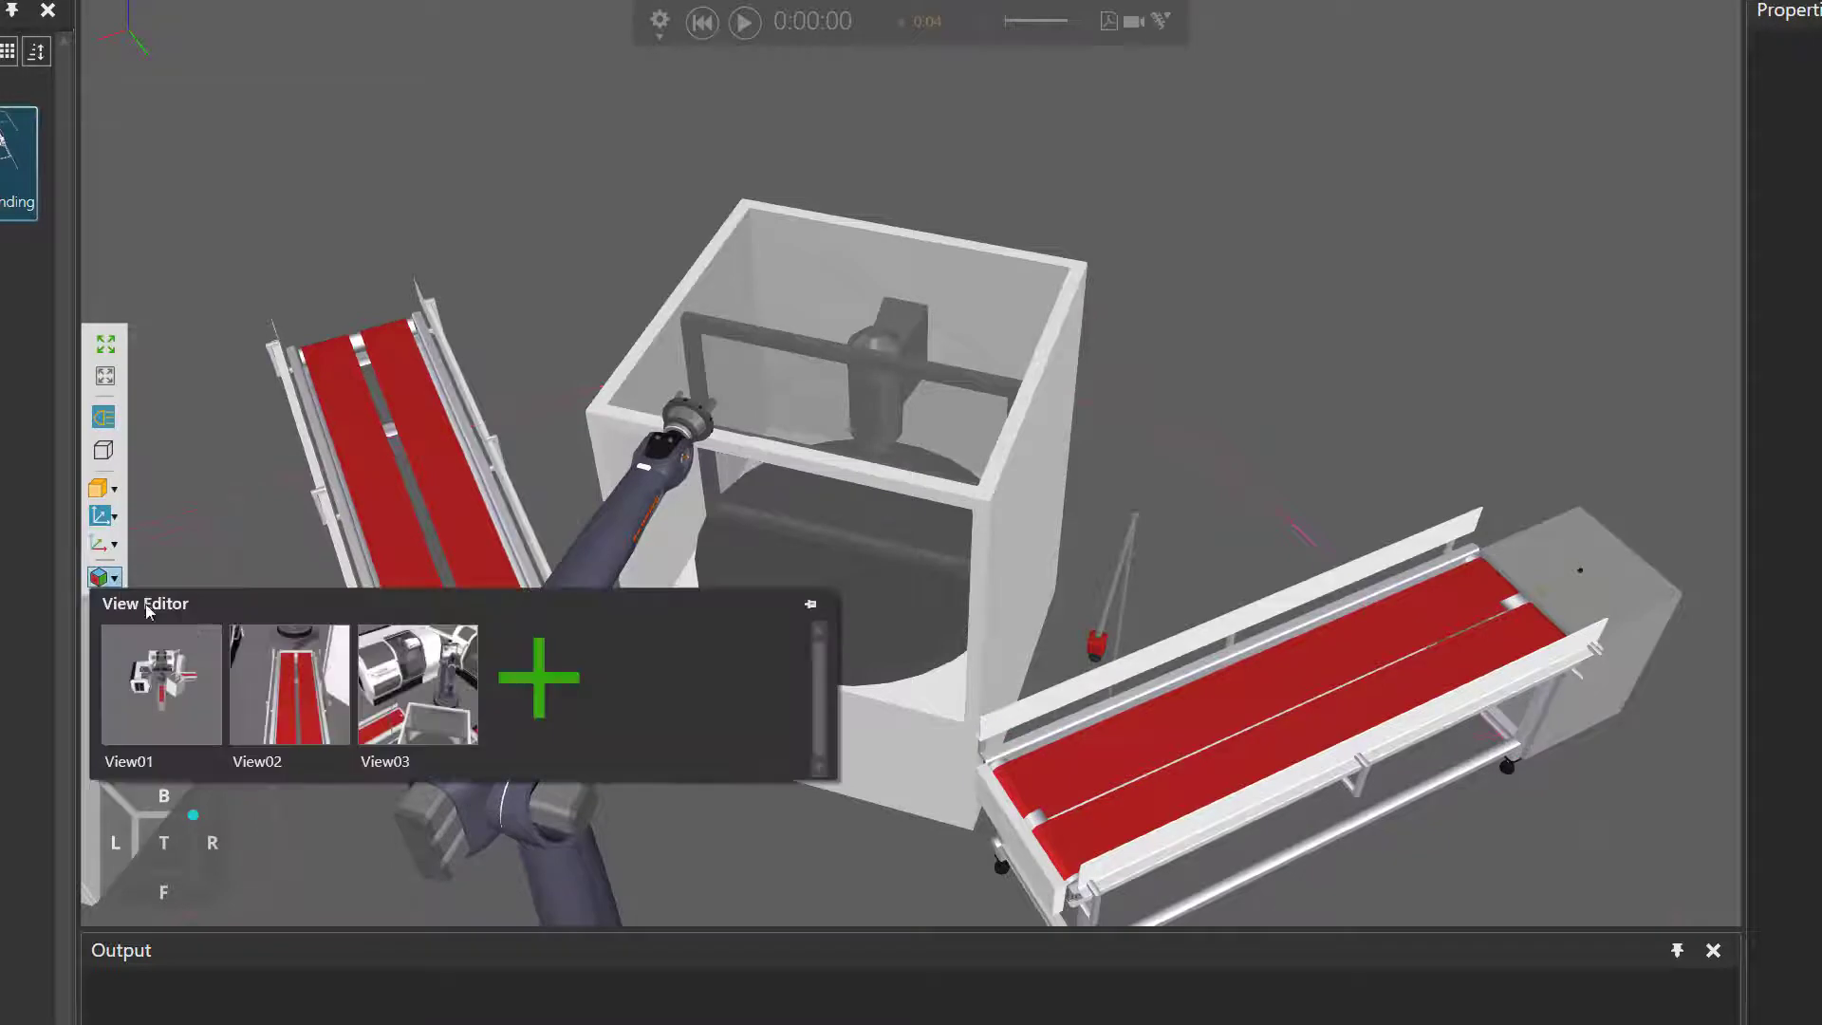
left_click(546, 679)
left_click(540, 758)
type("04")
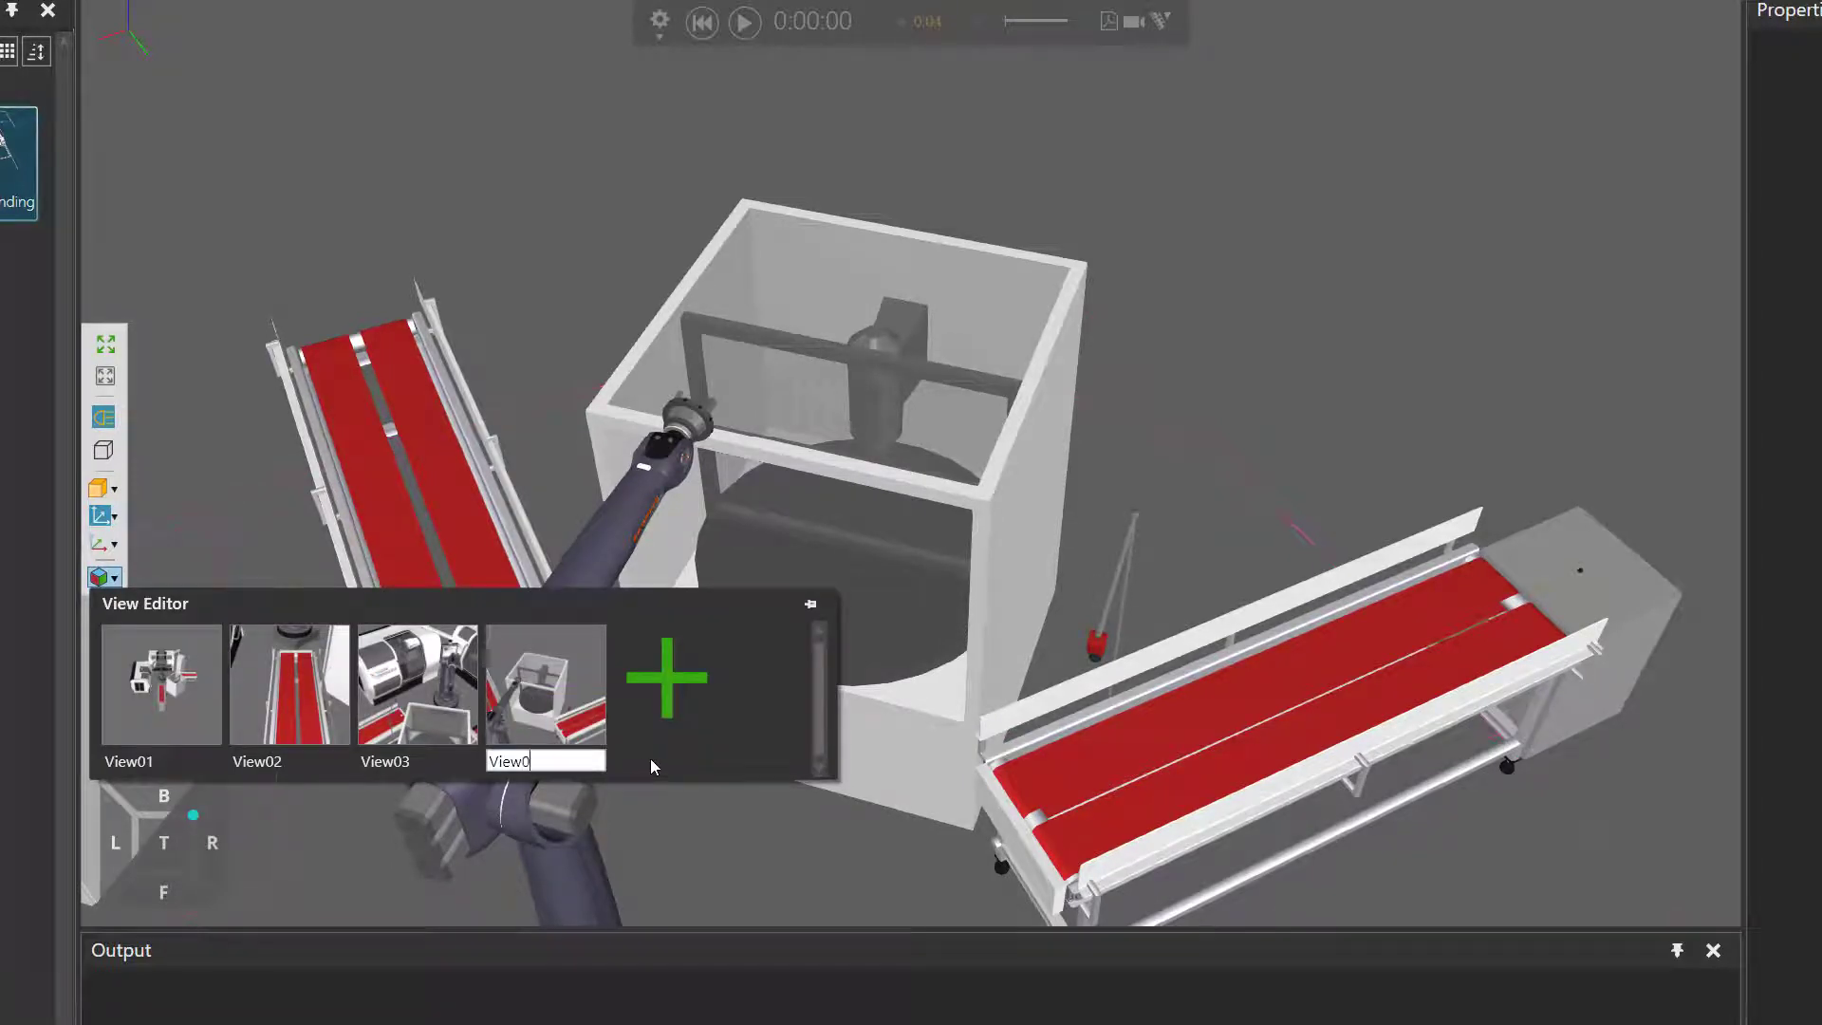
key("Return")
Step: Orbit to a robot arm close-up and save it as View05
right_click_drag(665, 723, 586, 722)
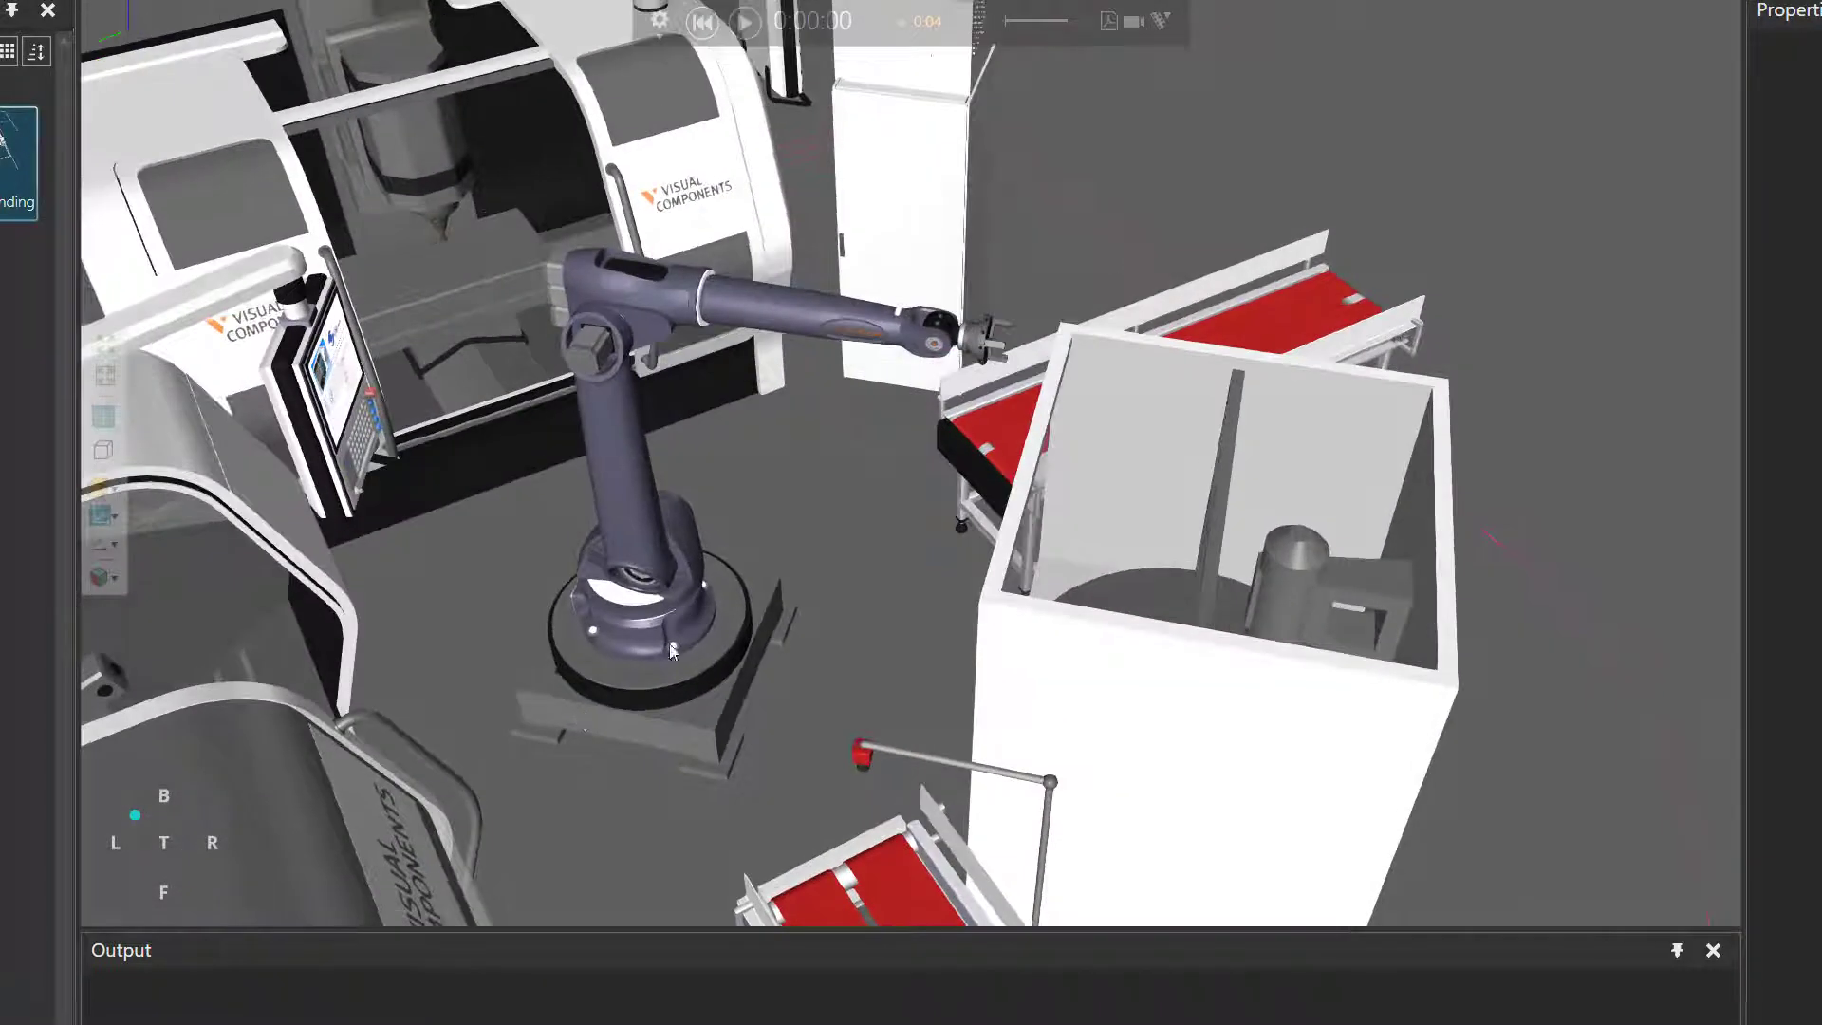
right_click_drag(834, 611, 899, 712)
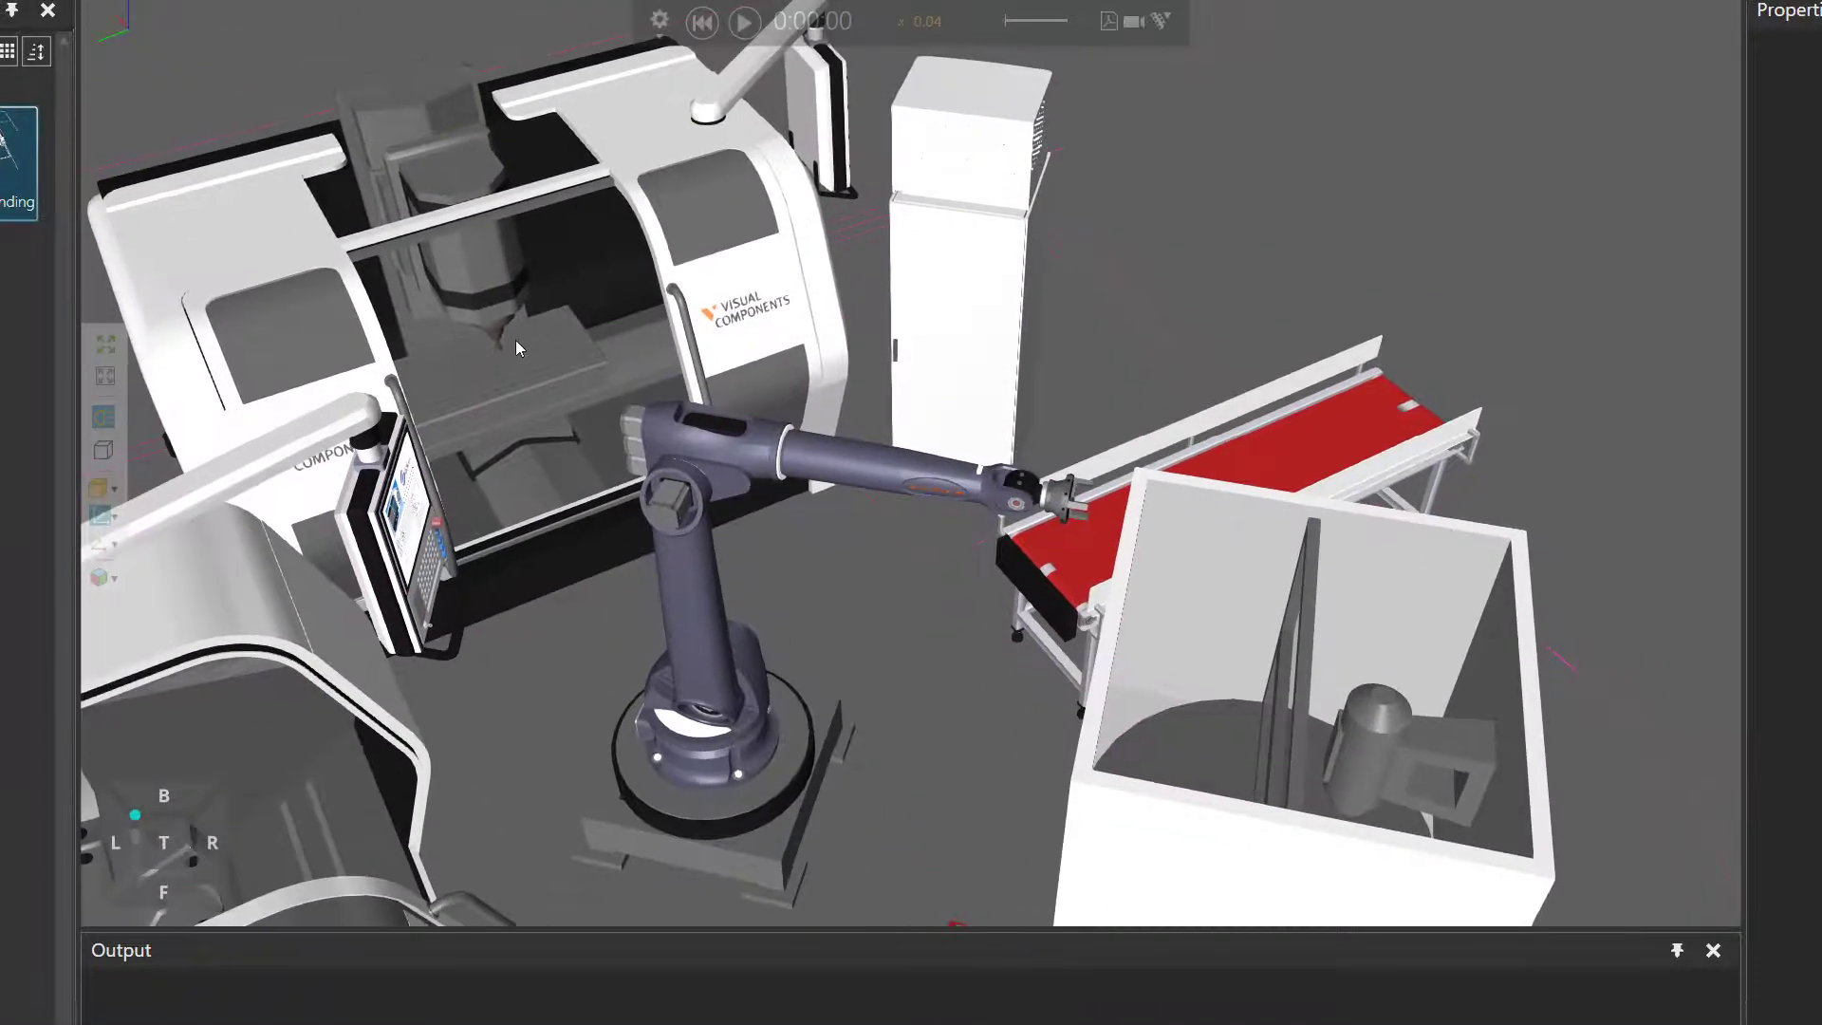
left_click(117, 580)
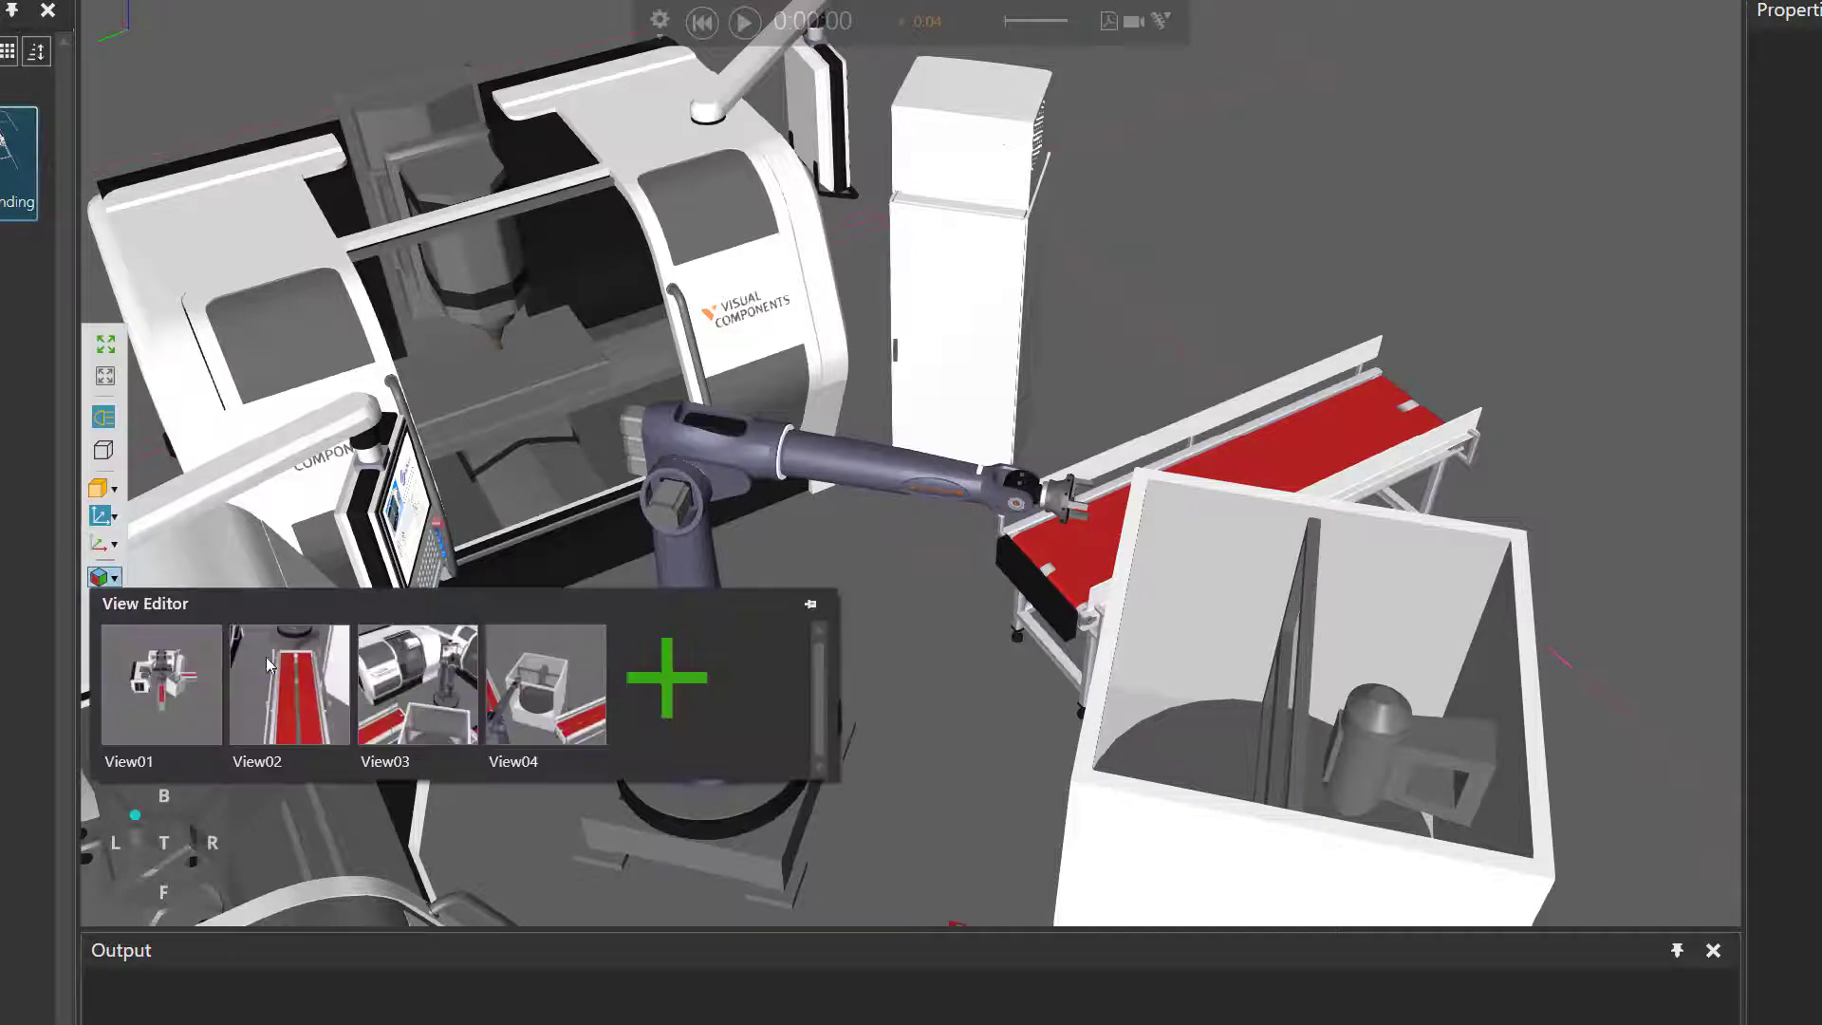
left_click(672, 685)
type("View")
double_click(662, 761)
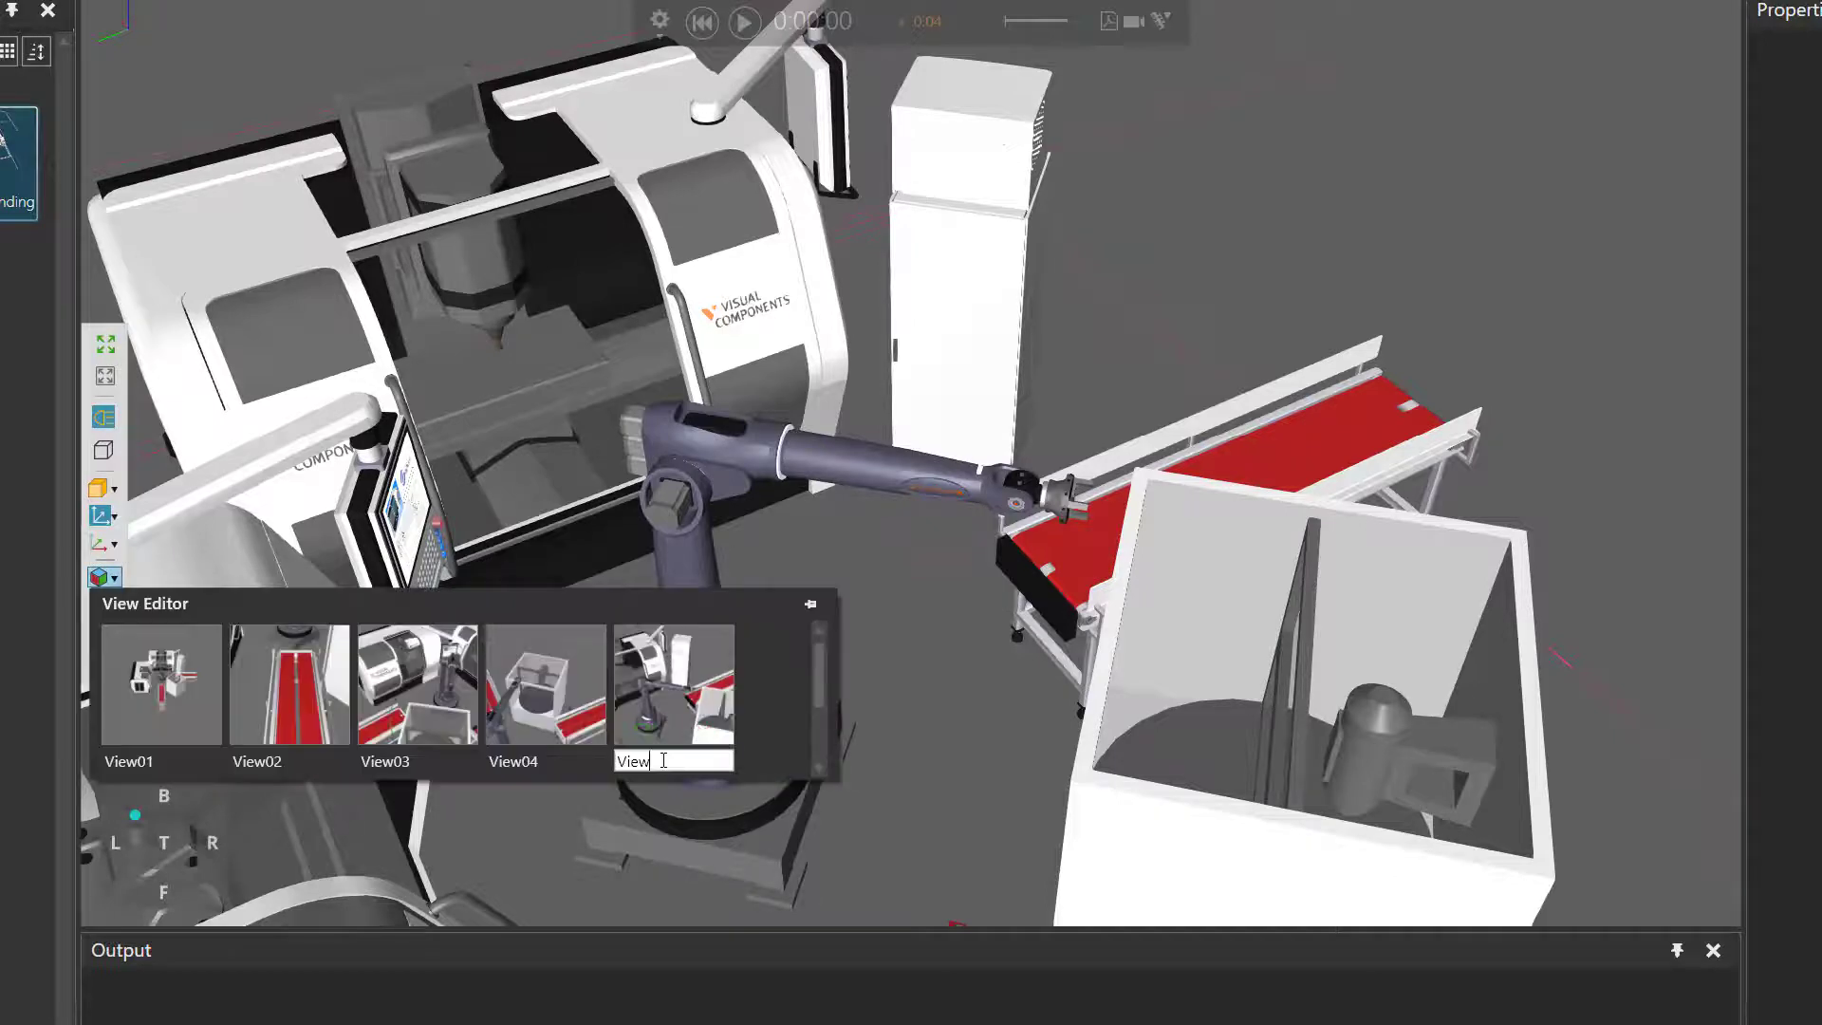
type("05")
key("Return")
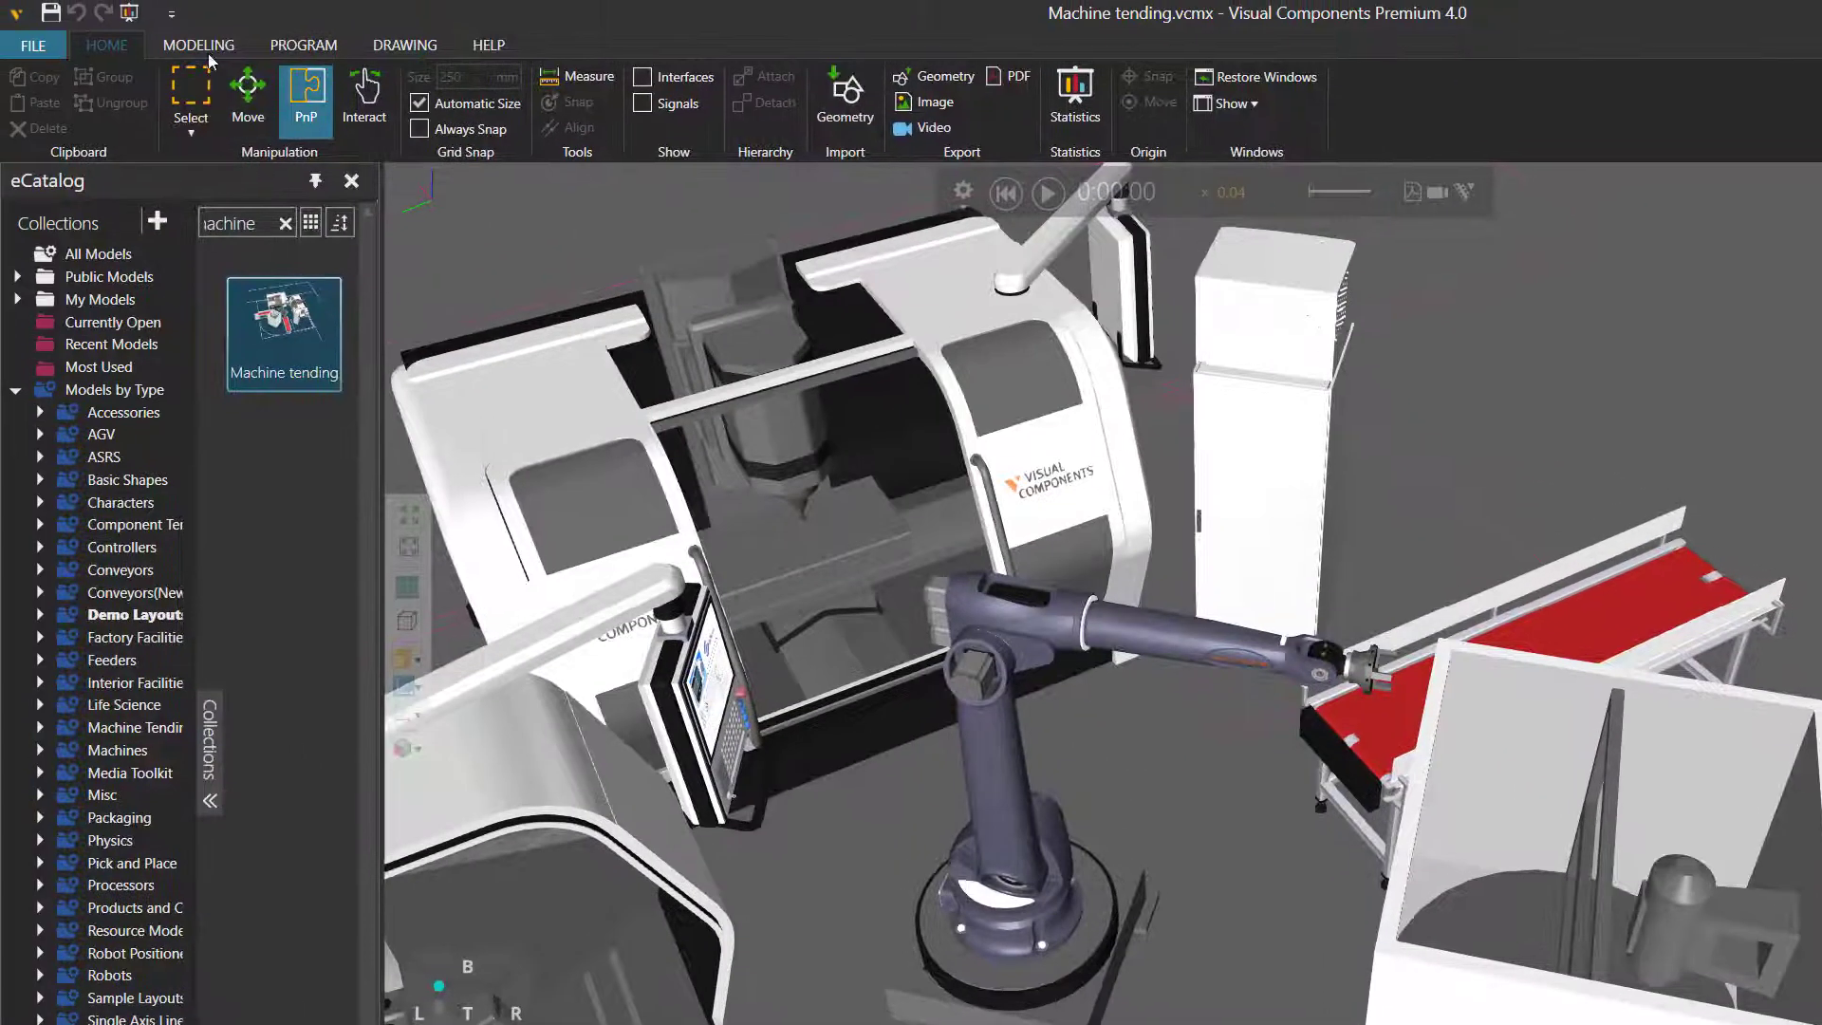
Step: On the MODELING tab, add a Python Script behaviour to MachineTendingRobotManager_v2
left_click(204, 44)
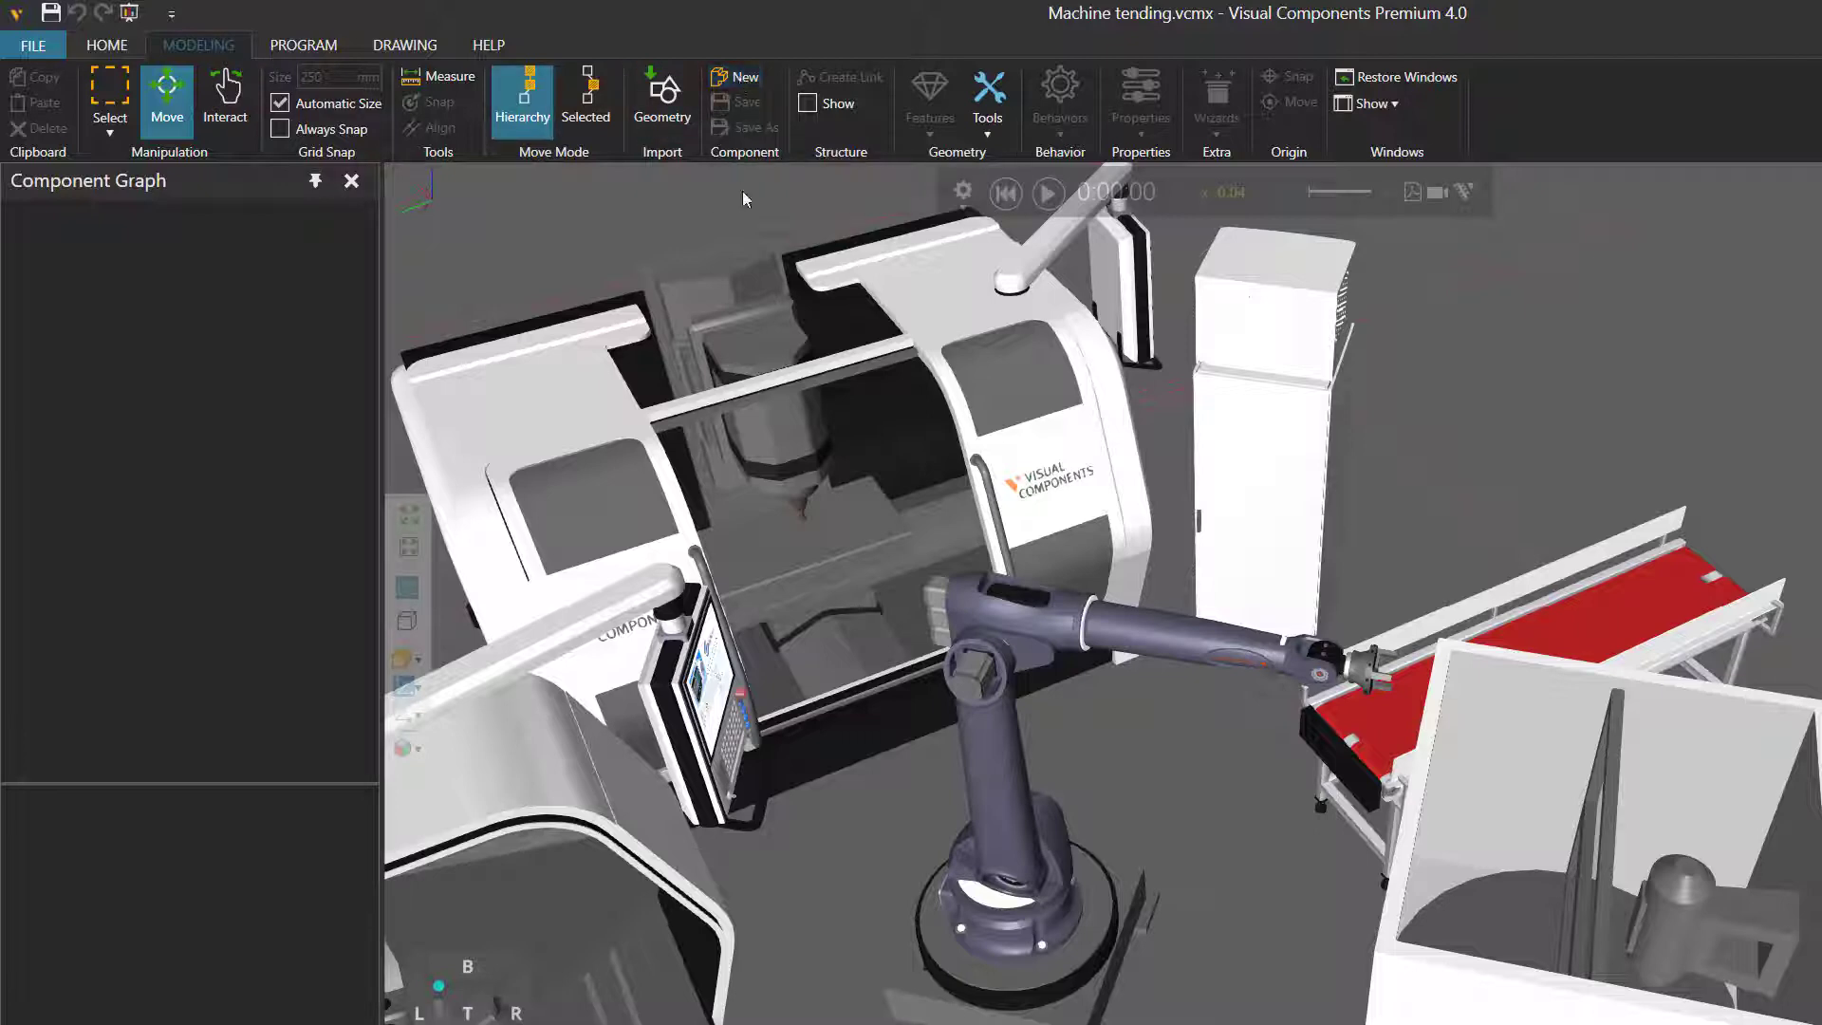
left_click(1054, 1007)
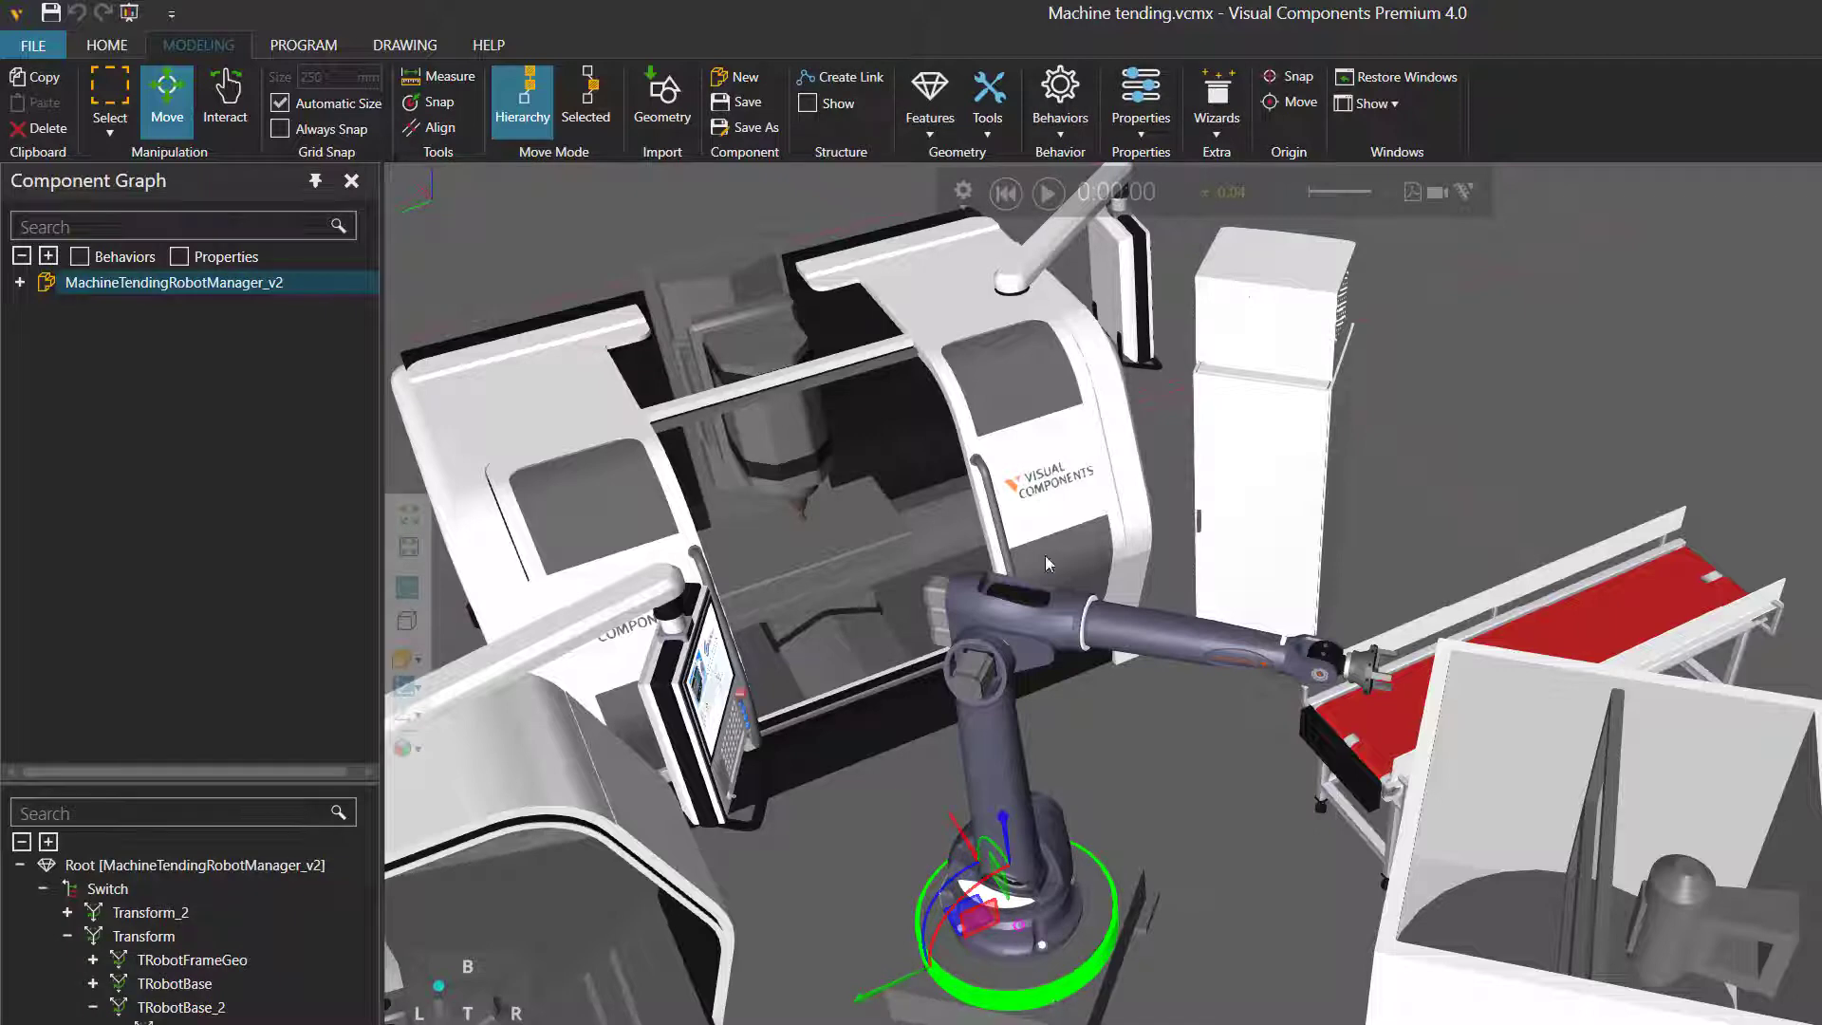
left_click(1060, 106)
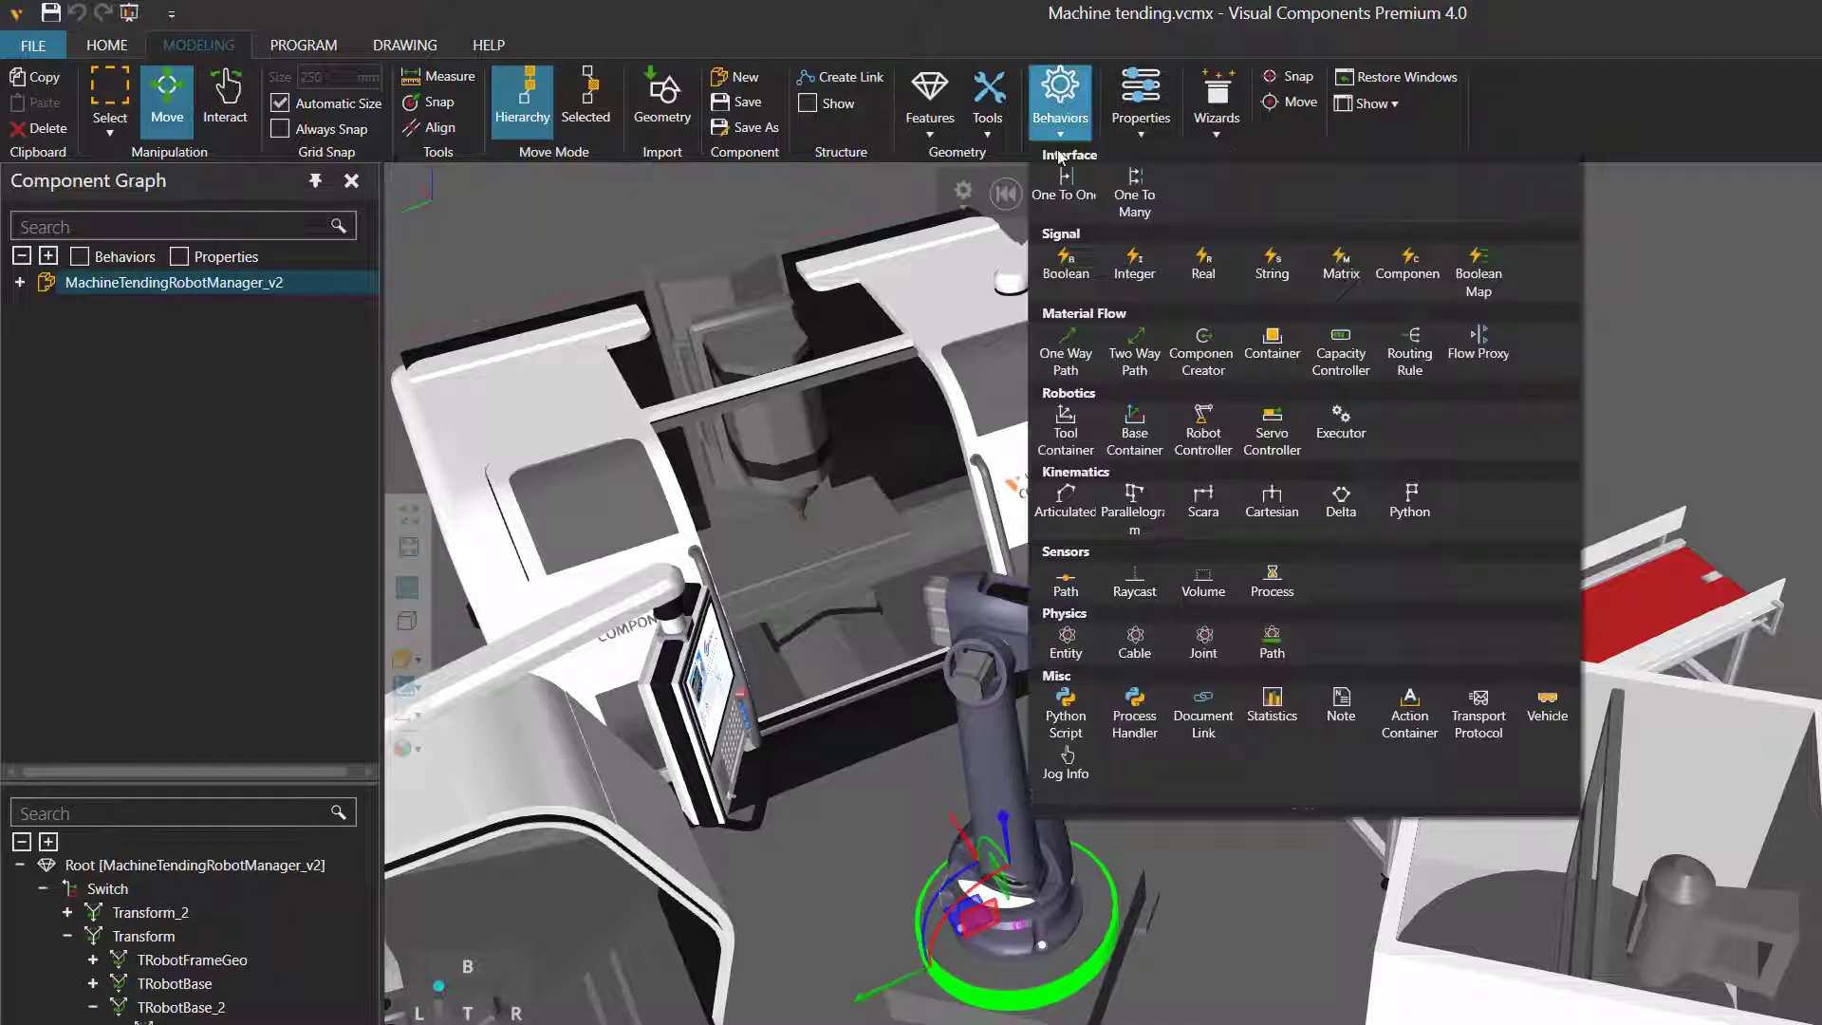
left_click(1065, 714)
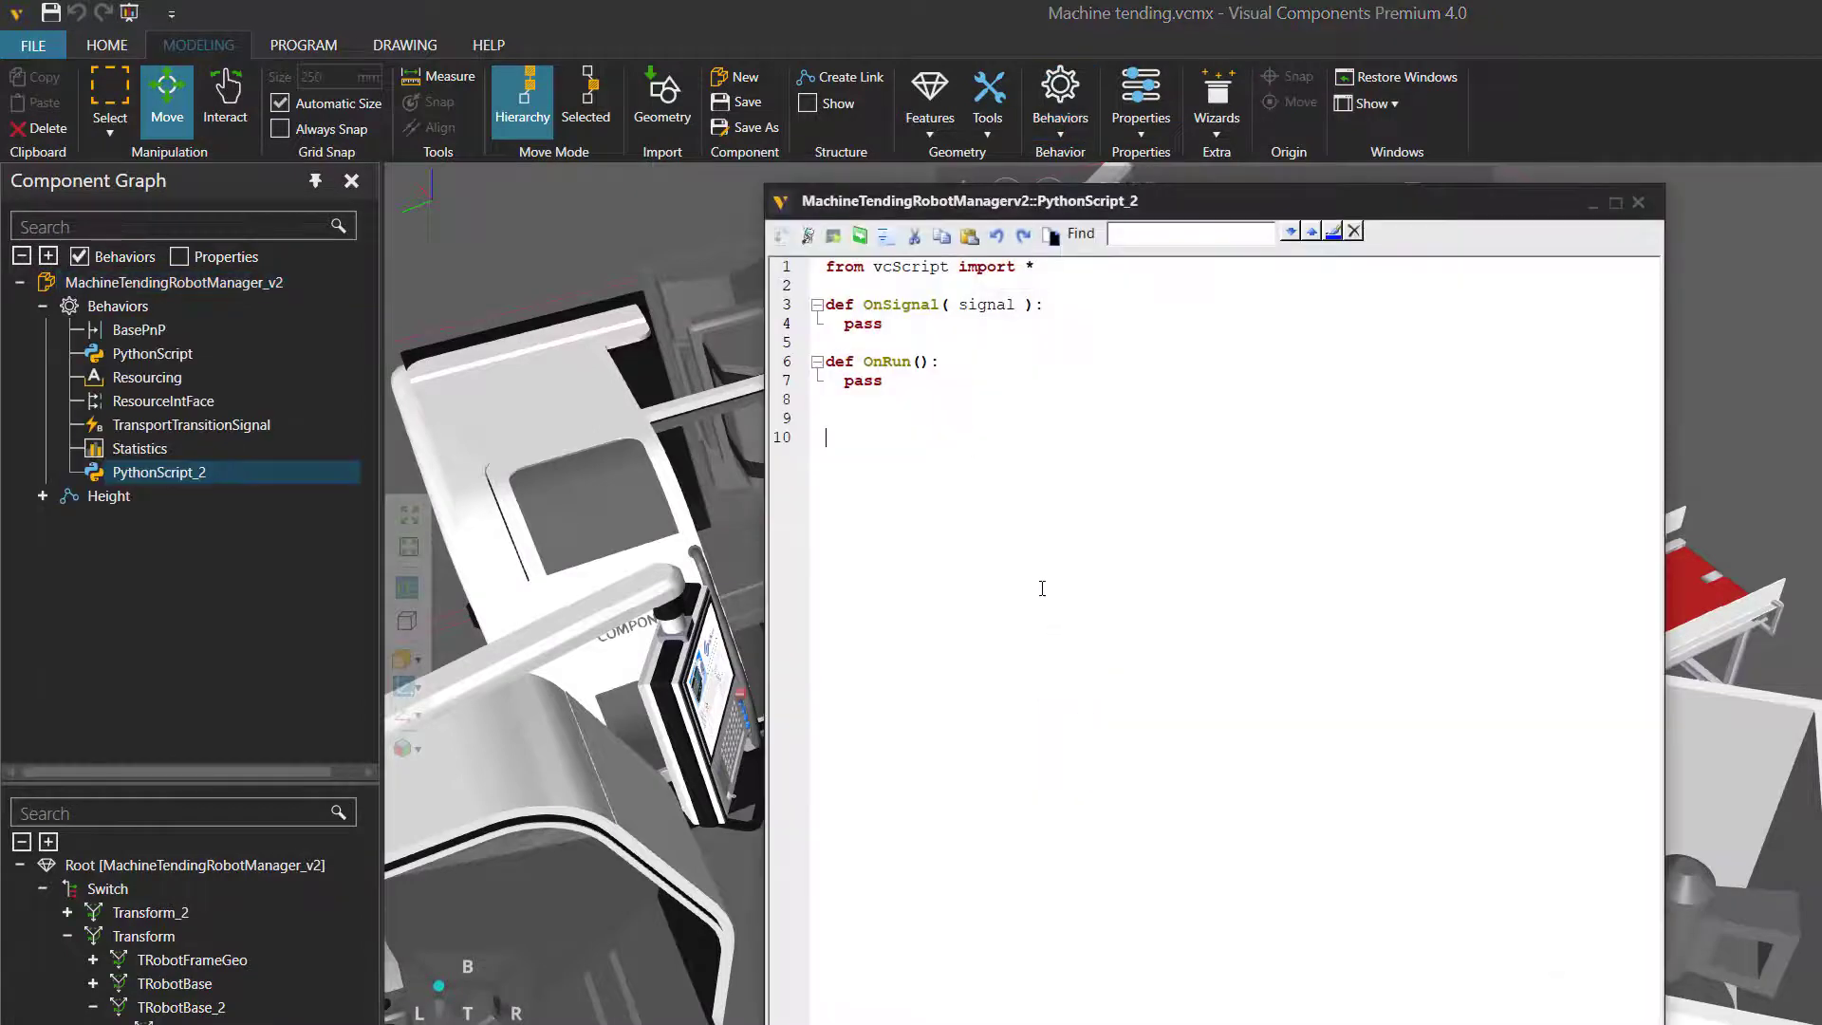
scroll(1041, 589, "up", 1, "ctrl")
scroll(1040, 589, "up", 1, "ctrl")
scroll(1041, 589, "up", 1, "ctrl")
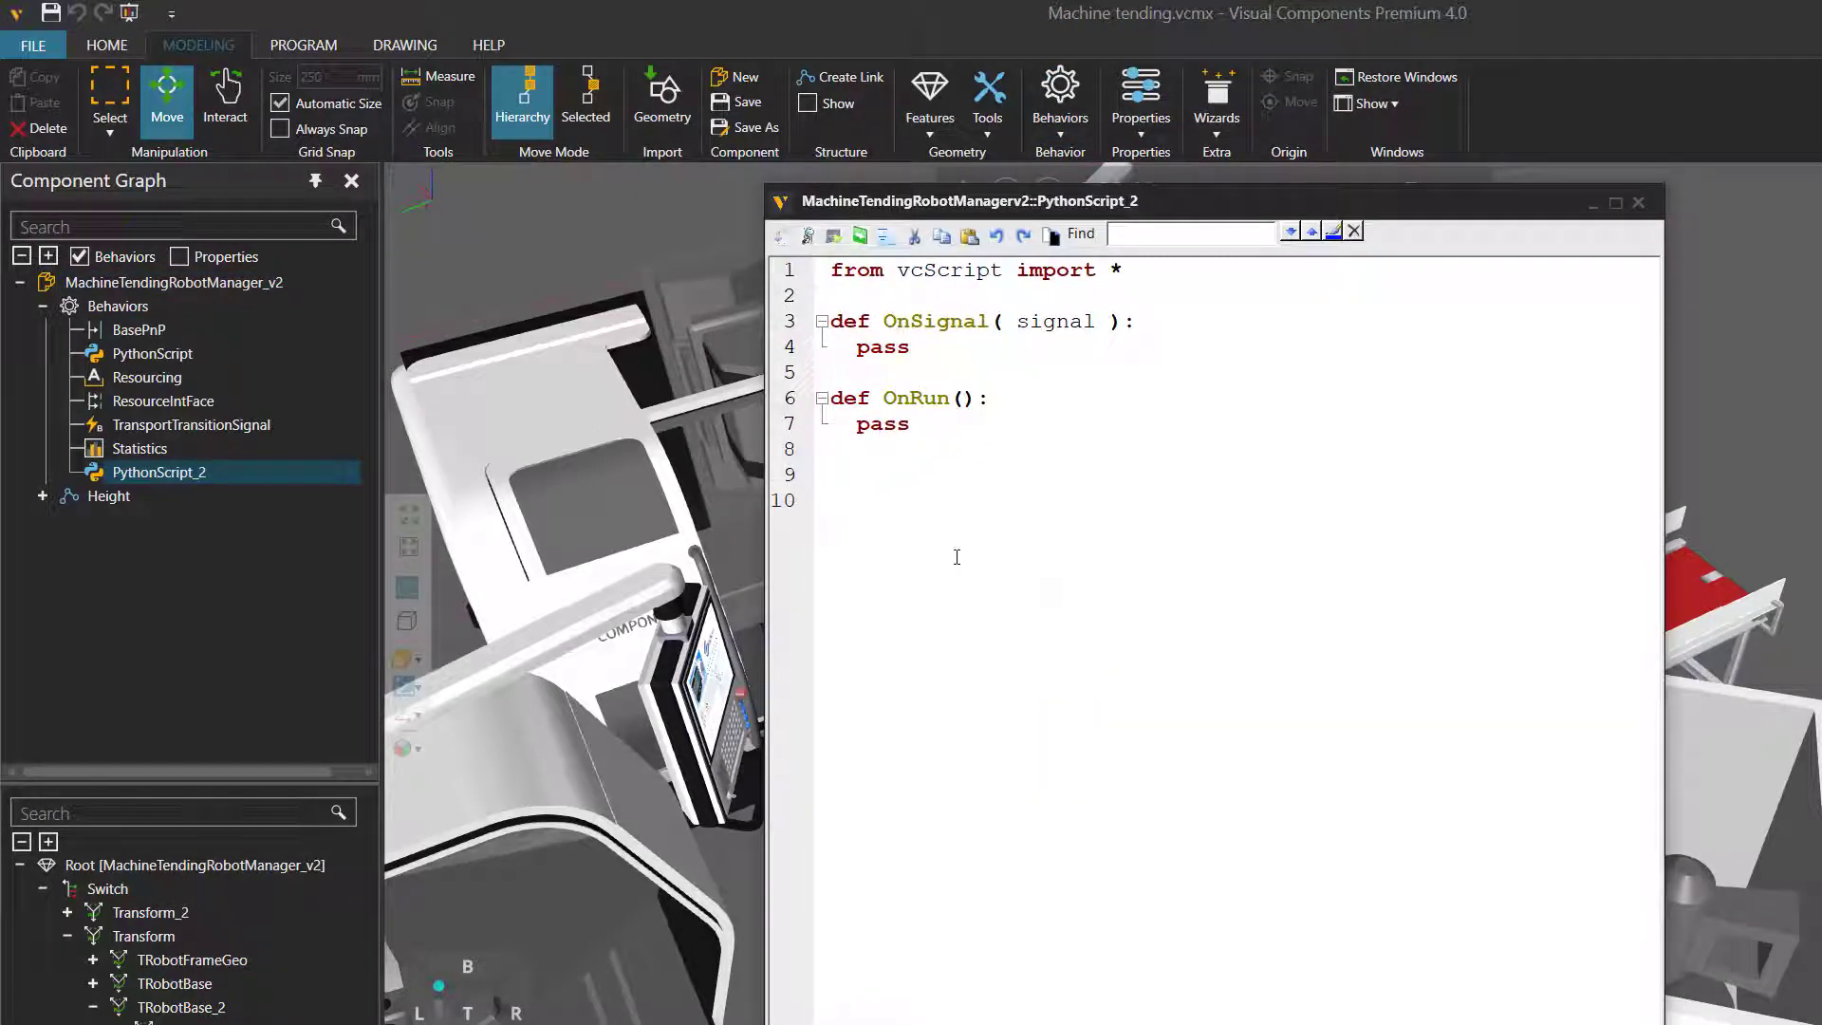
Step: Delete the template OnSignal and OnRun handlers, leaving app = getApplication() after the import
left_click_drag(840, 501, 832, 321)
right_click(887, 327)
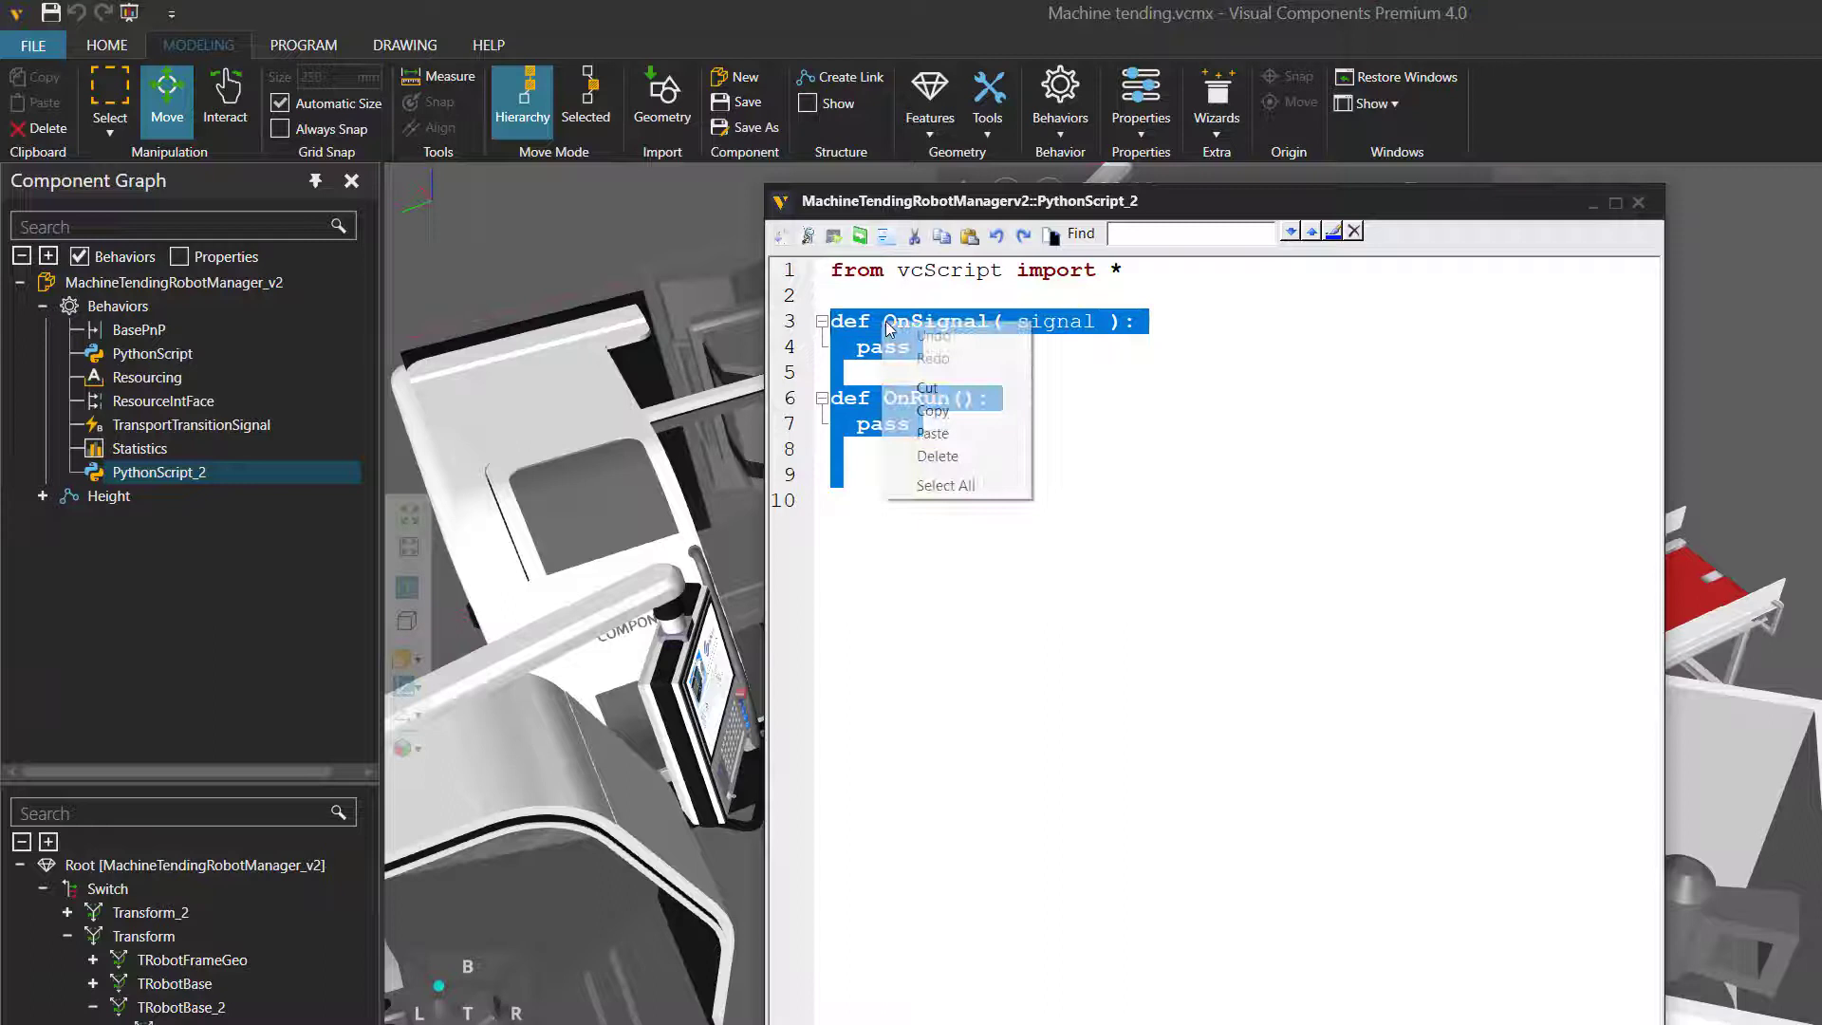
left_click(936, 455)
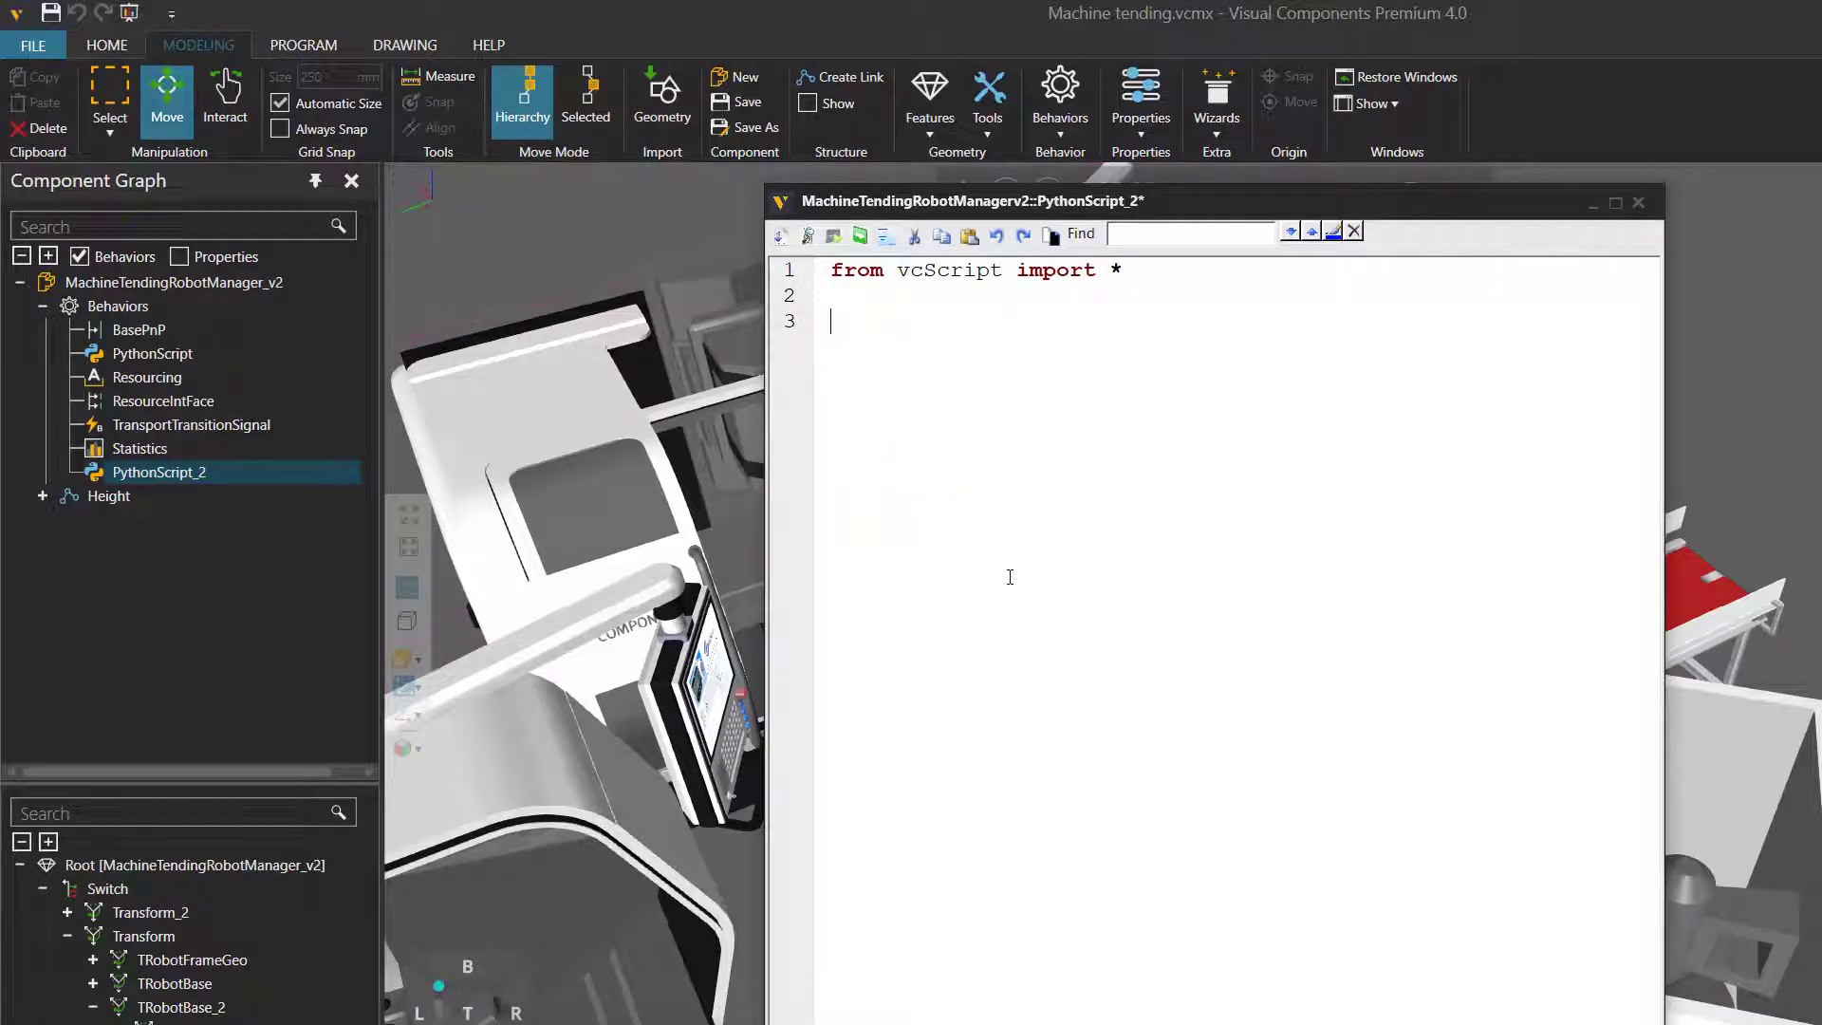
type("a")
type("pp = getAp")
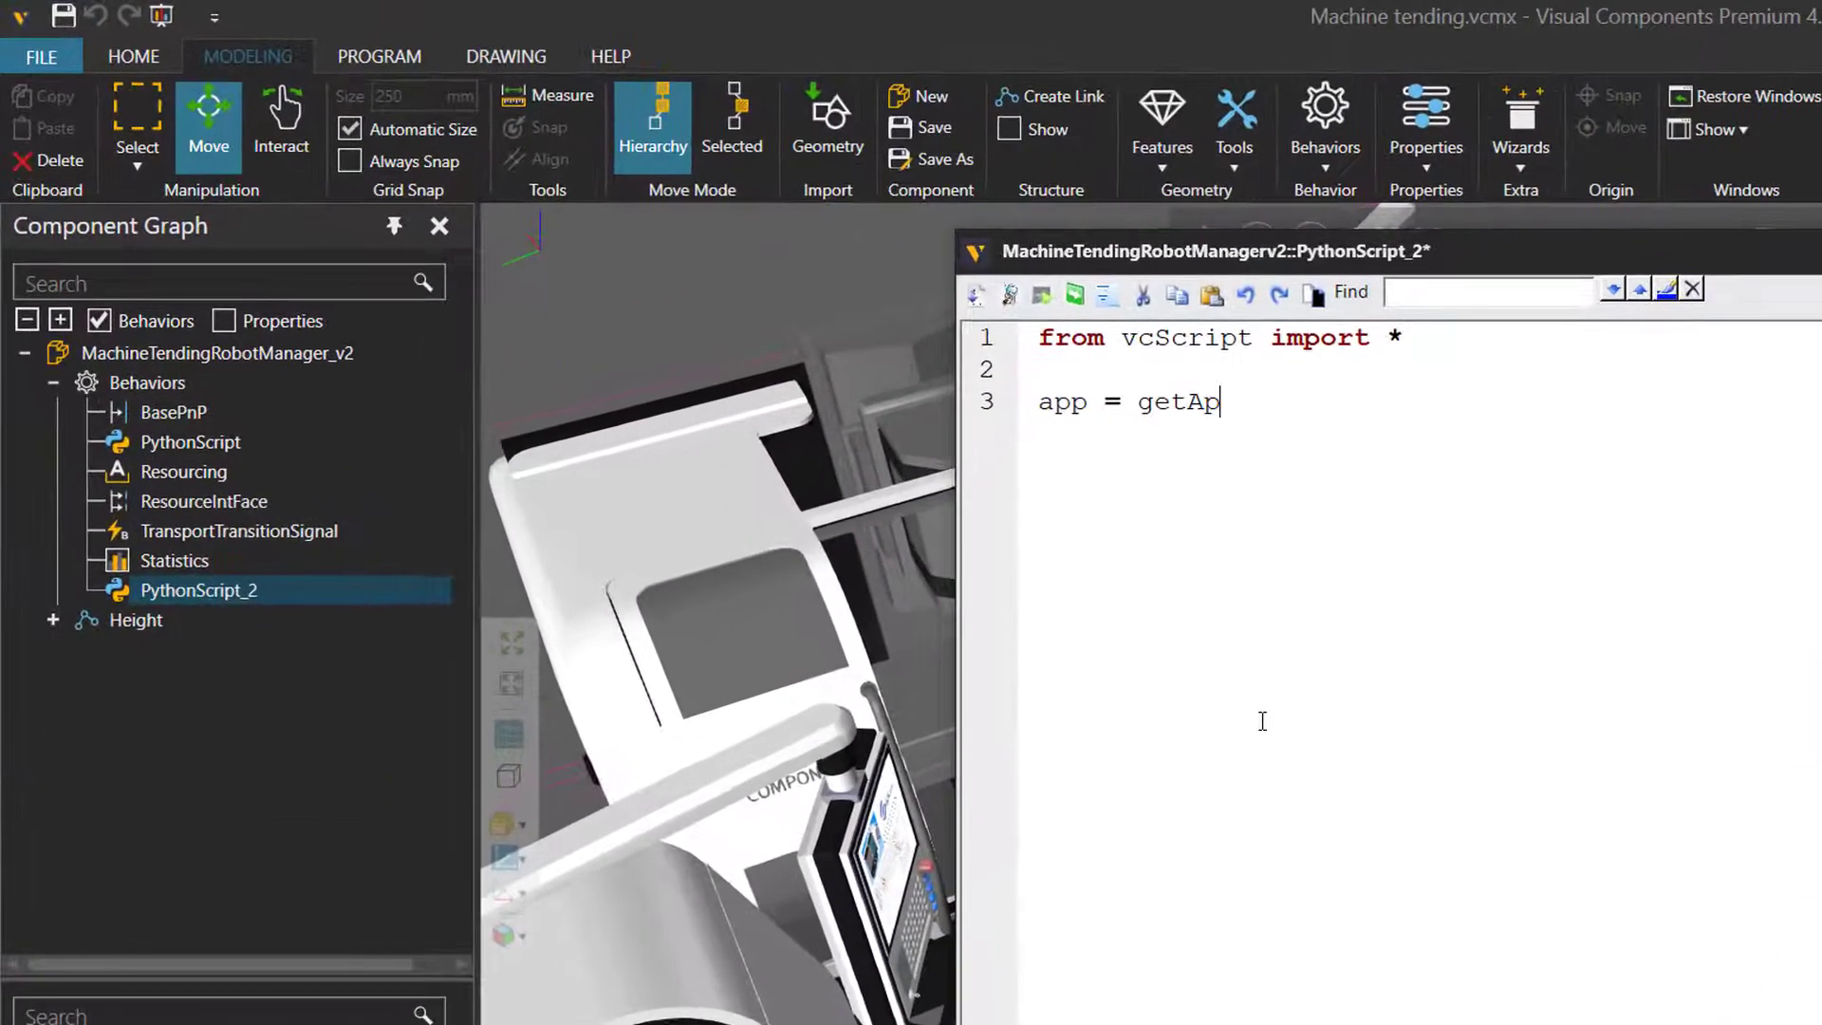
type("plication()")
key("Return")
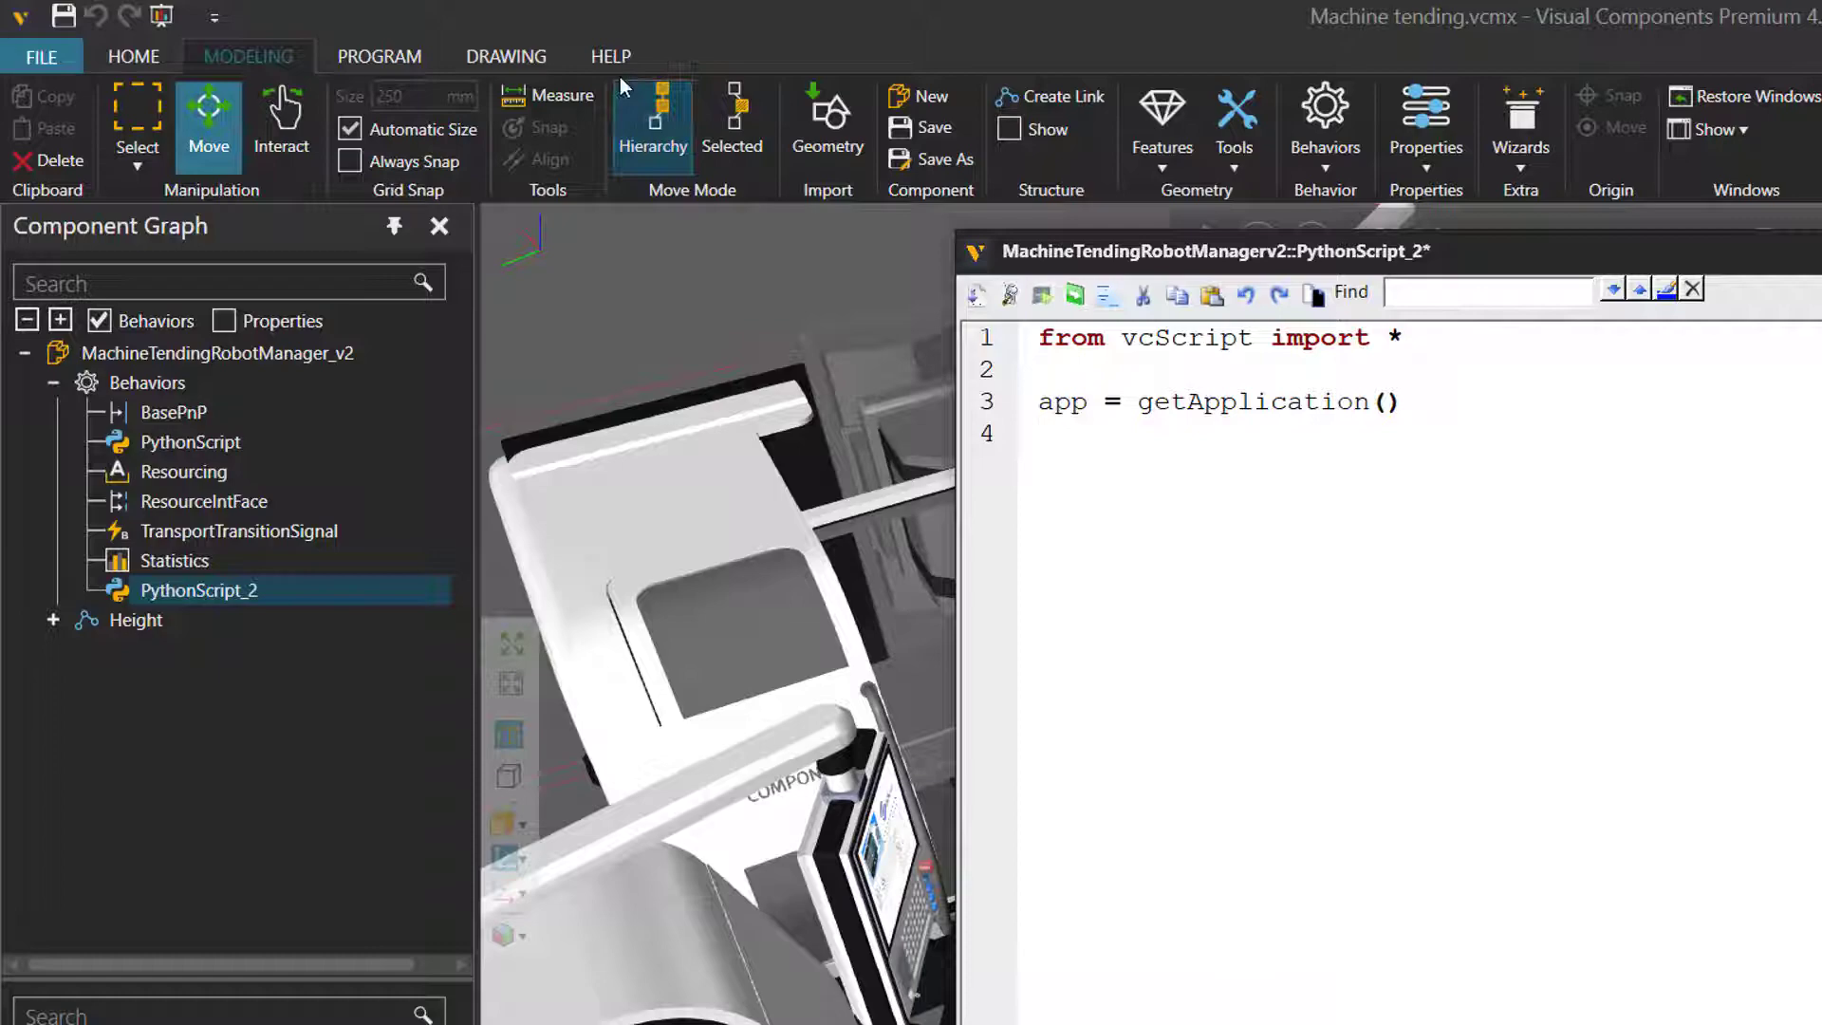
Step: In the Python API help, go from vcApplication methods to the vcViewAnimation topic
left_click(600, 54)
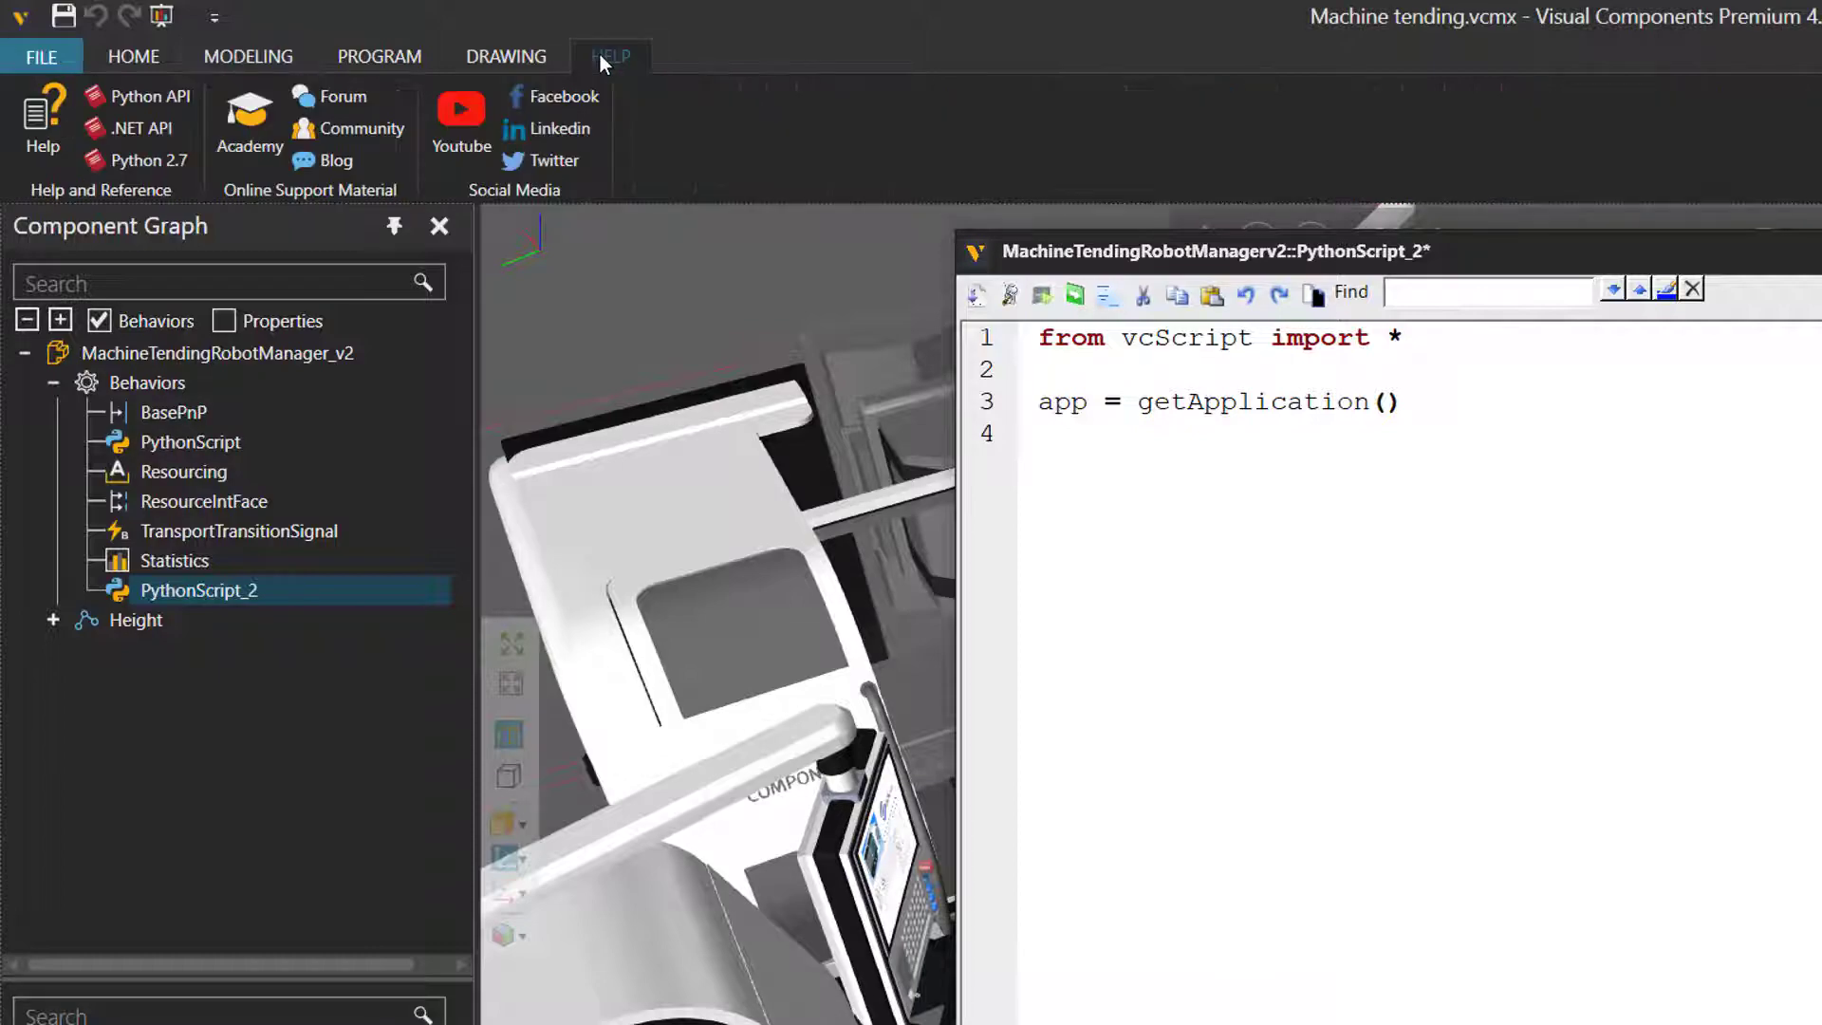
left_click(164, 98)
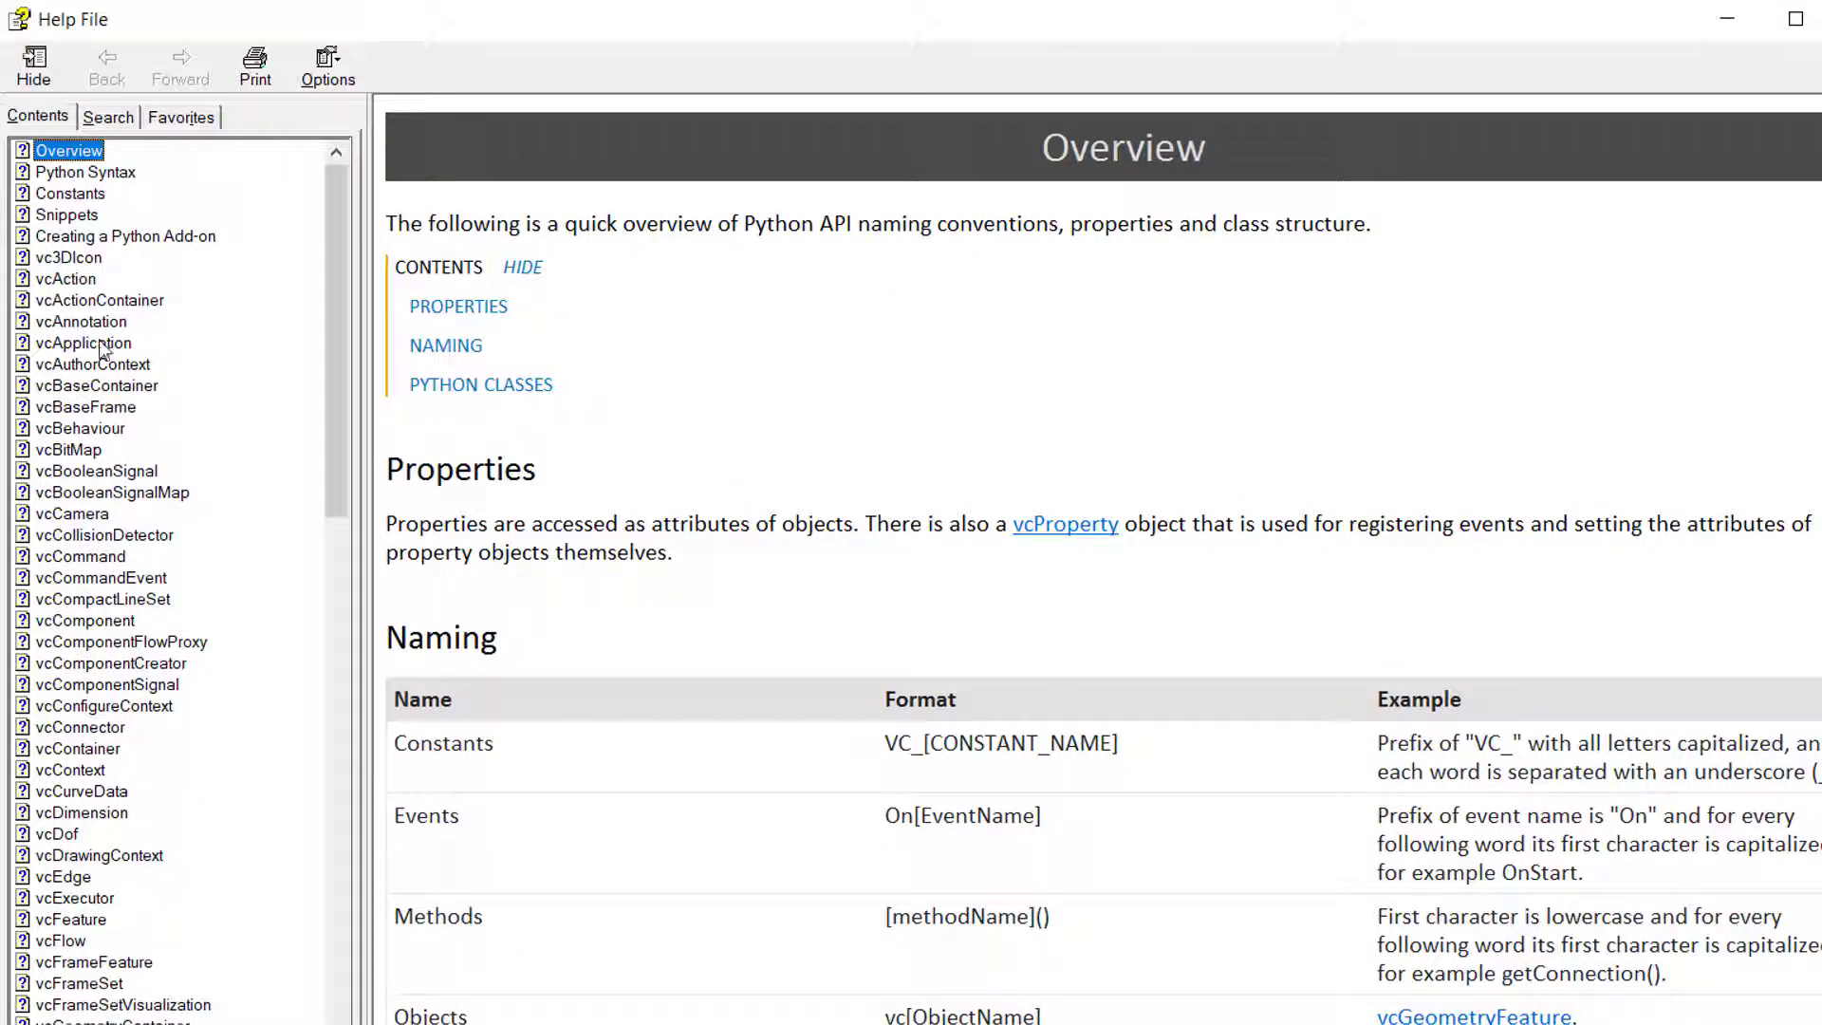
left_click(106, 346)
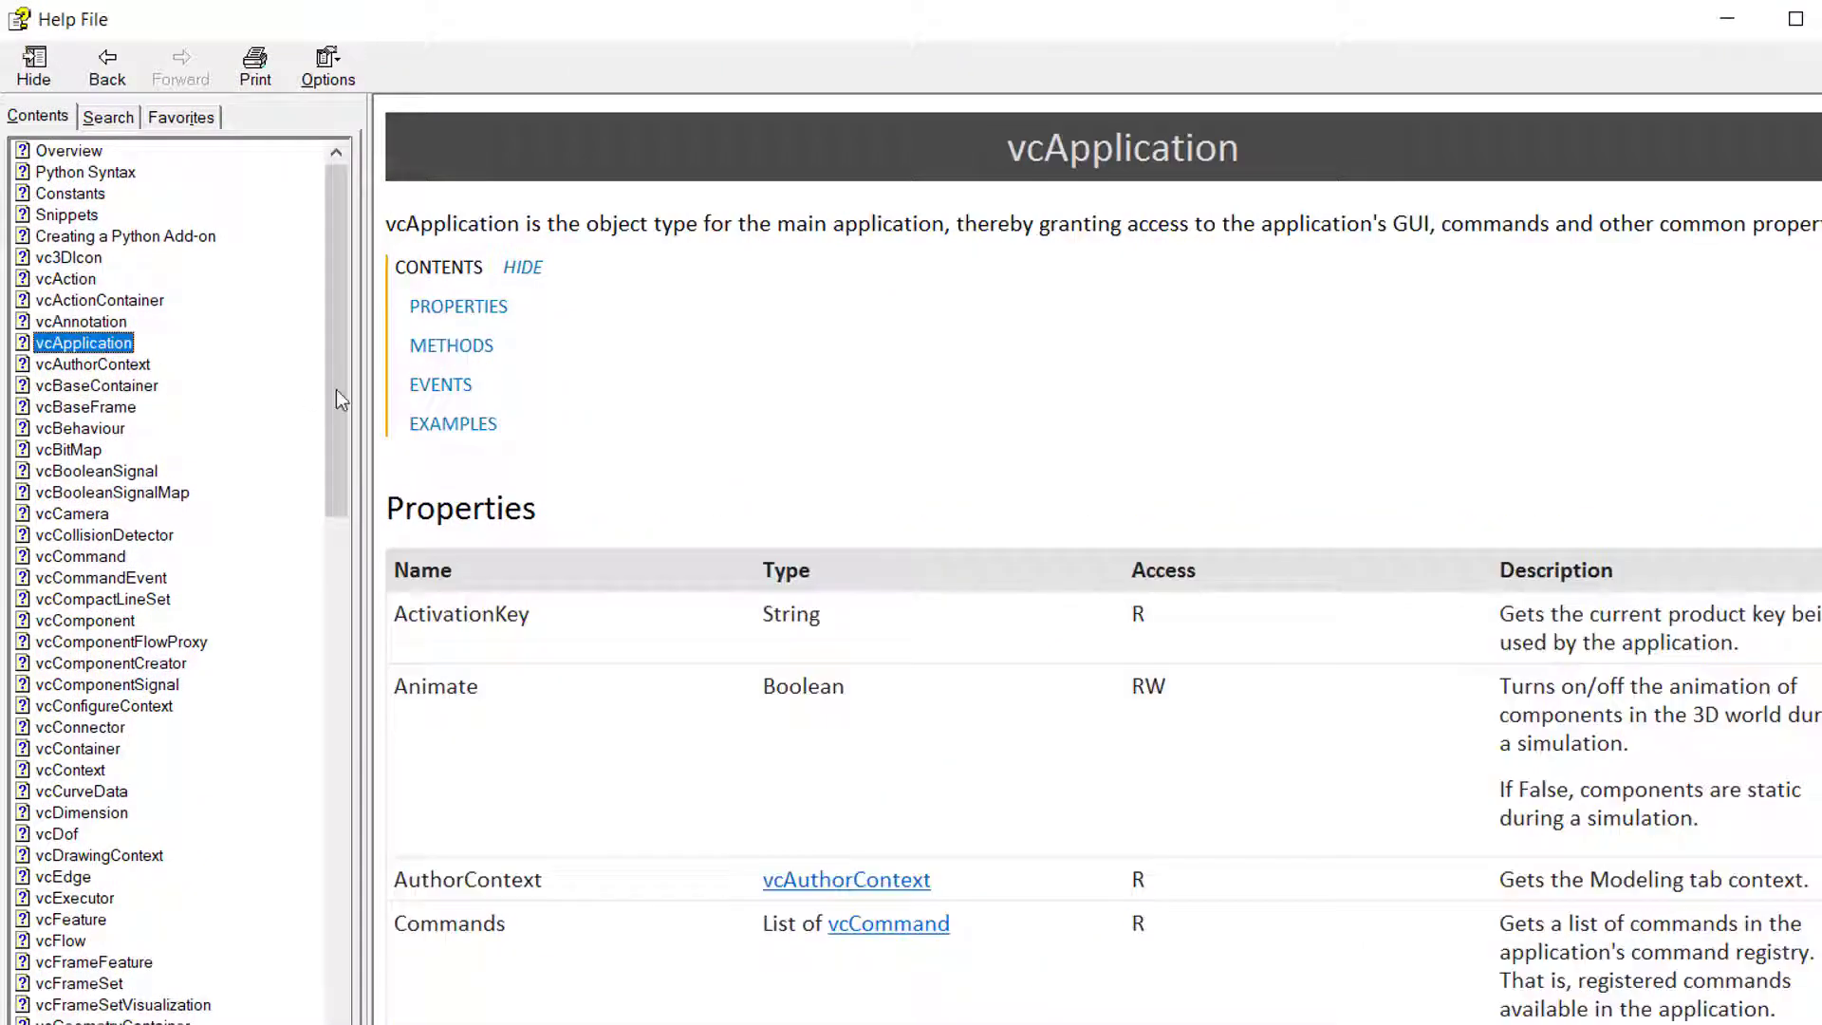
left_click(435, 351)
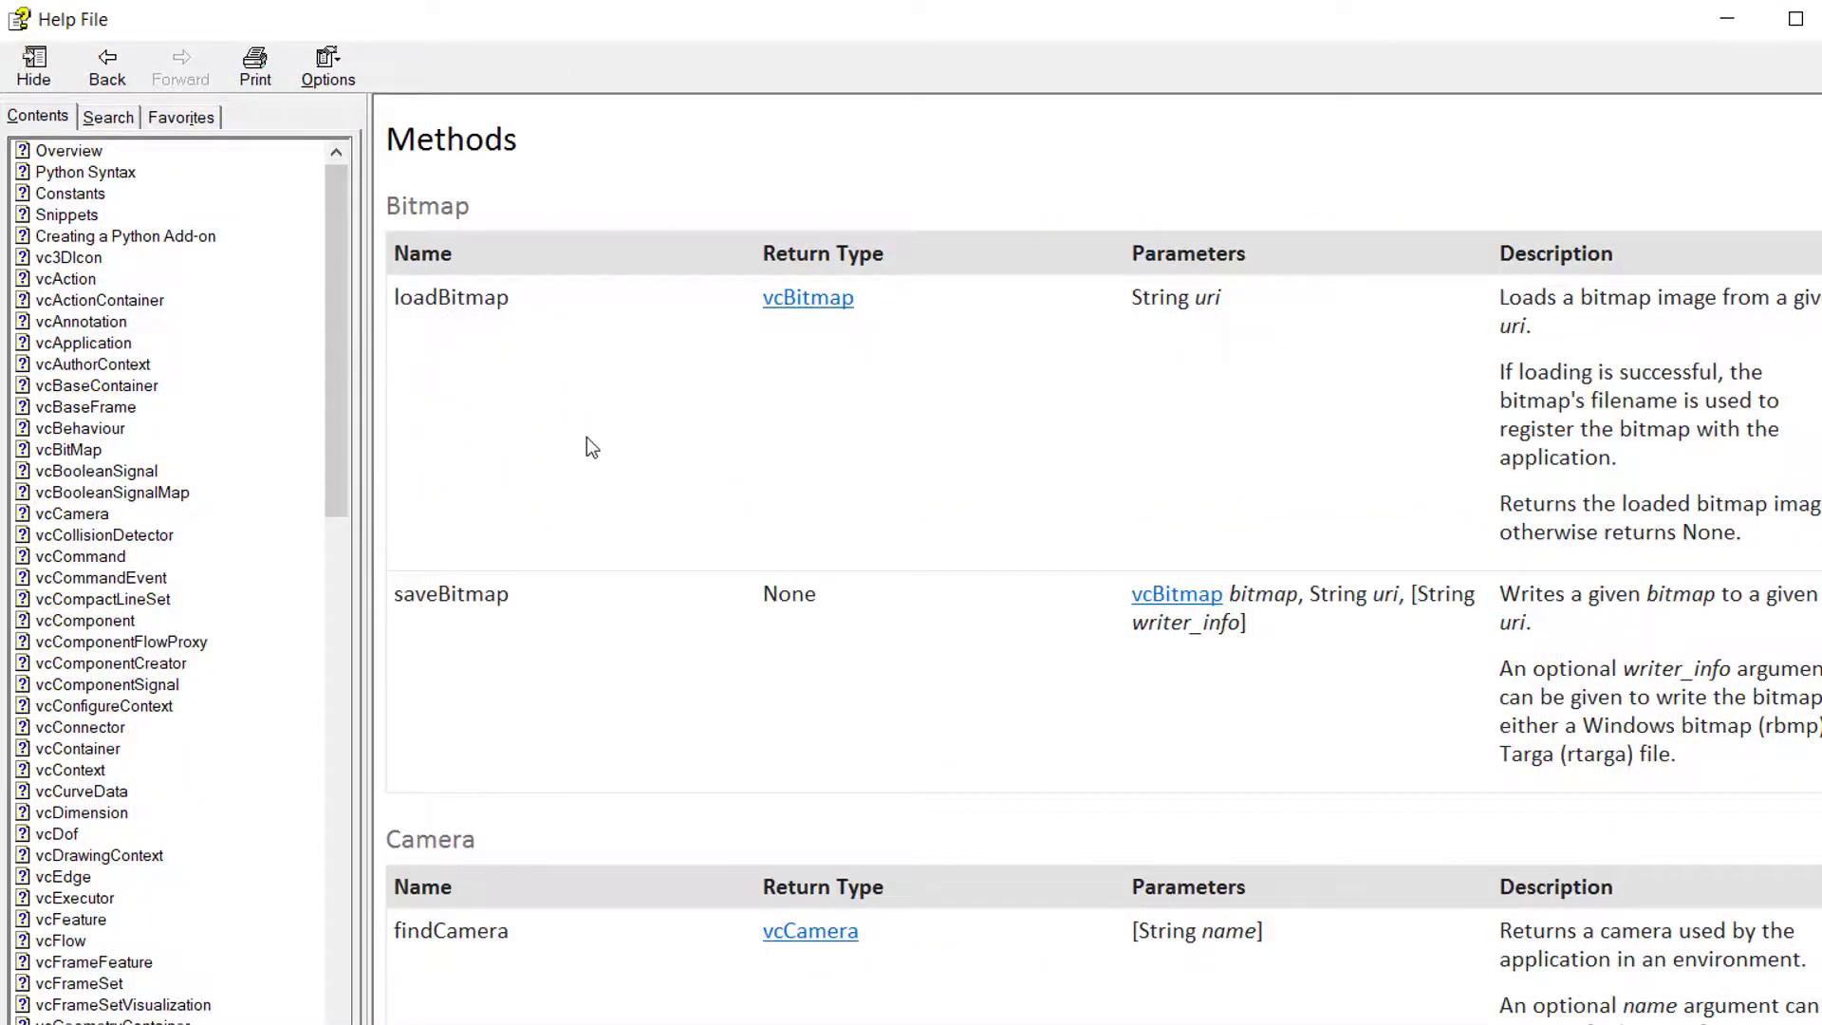
scroll(587, 448, "down", 5)
scroll(587, 448, "down", 3)
scroll(586, 447, "down", 5)
scroll(587, 447, "down", 5)
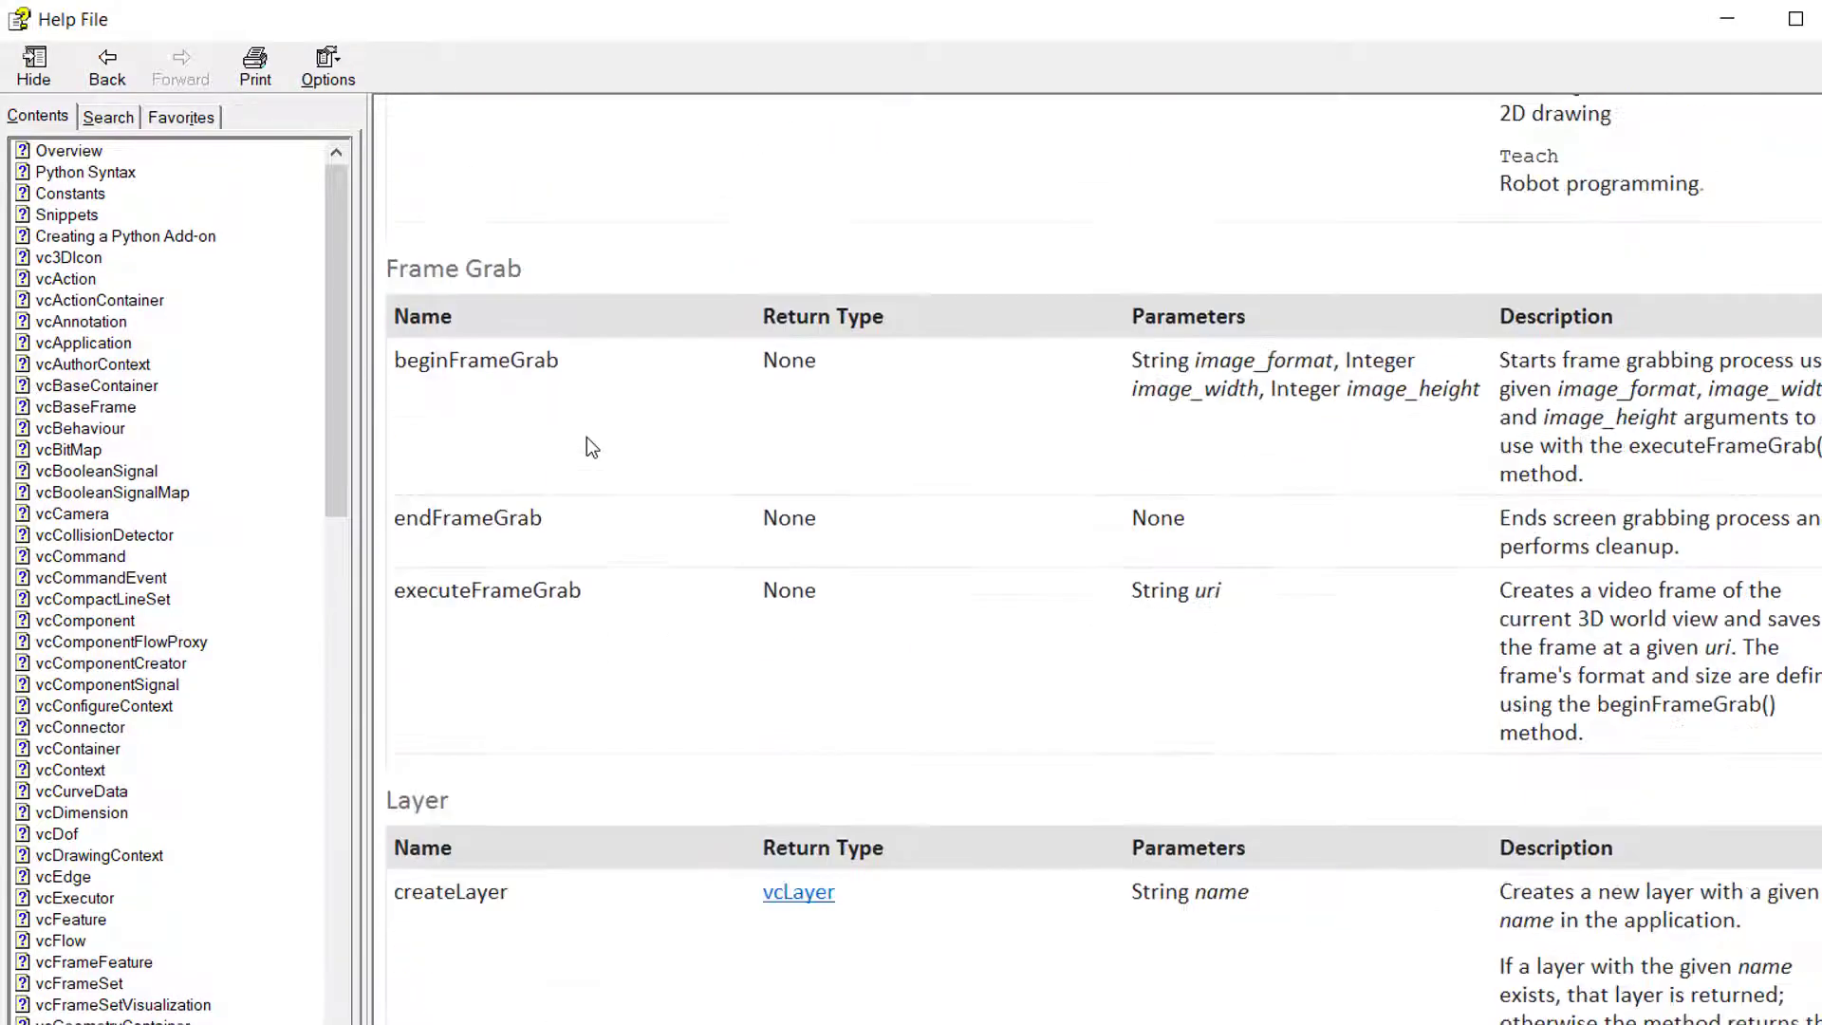
scroll(588, 447, "down", 2)
scroll(587, 448, "down", 5)
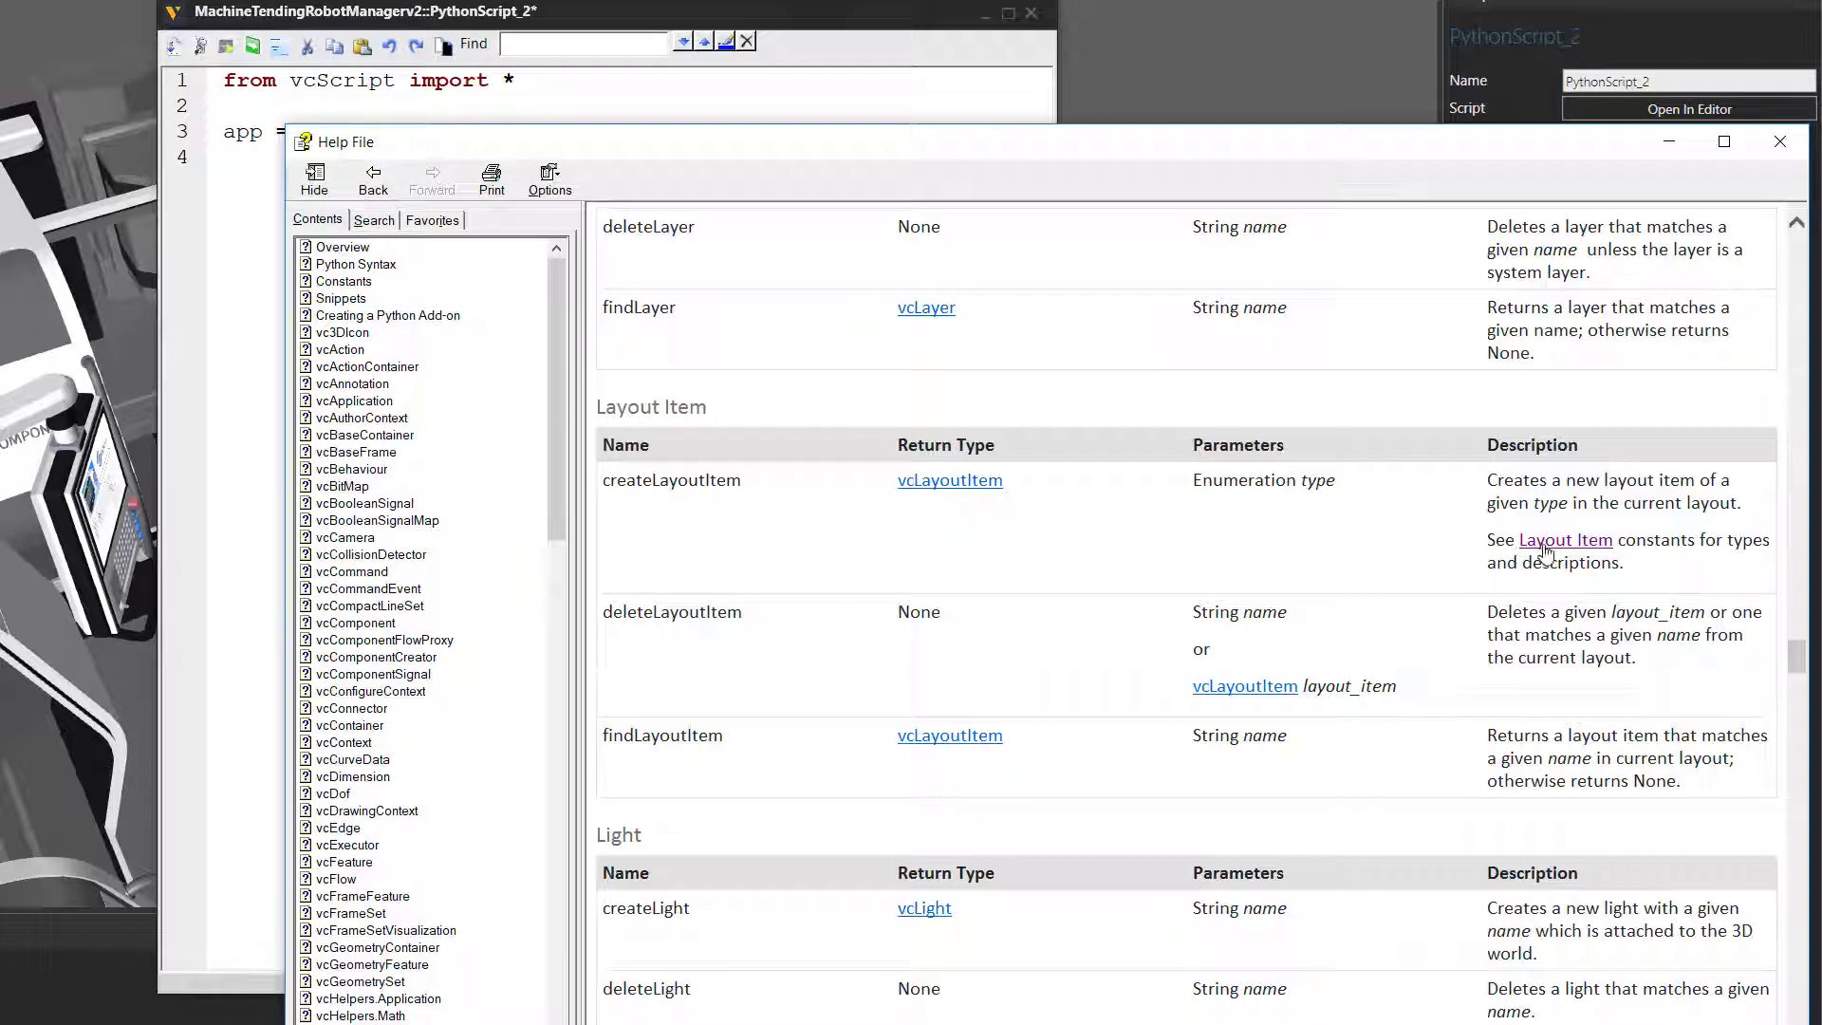
left_click(1545, 542)
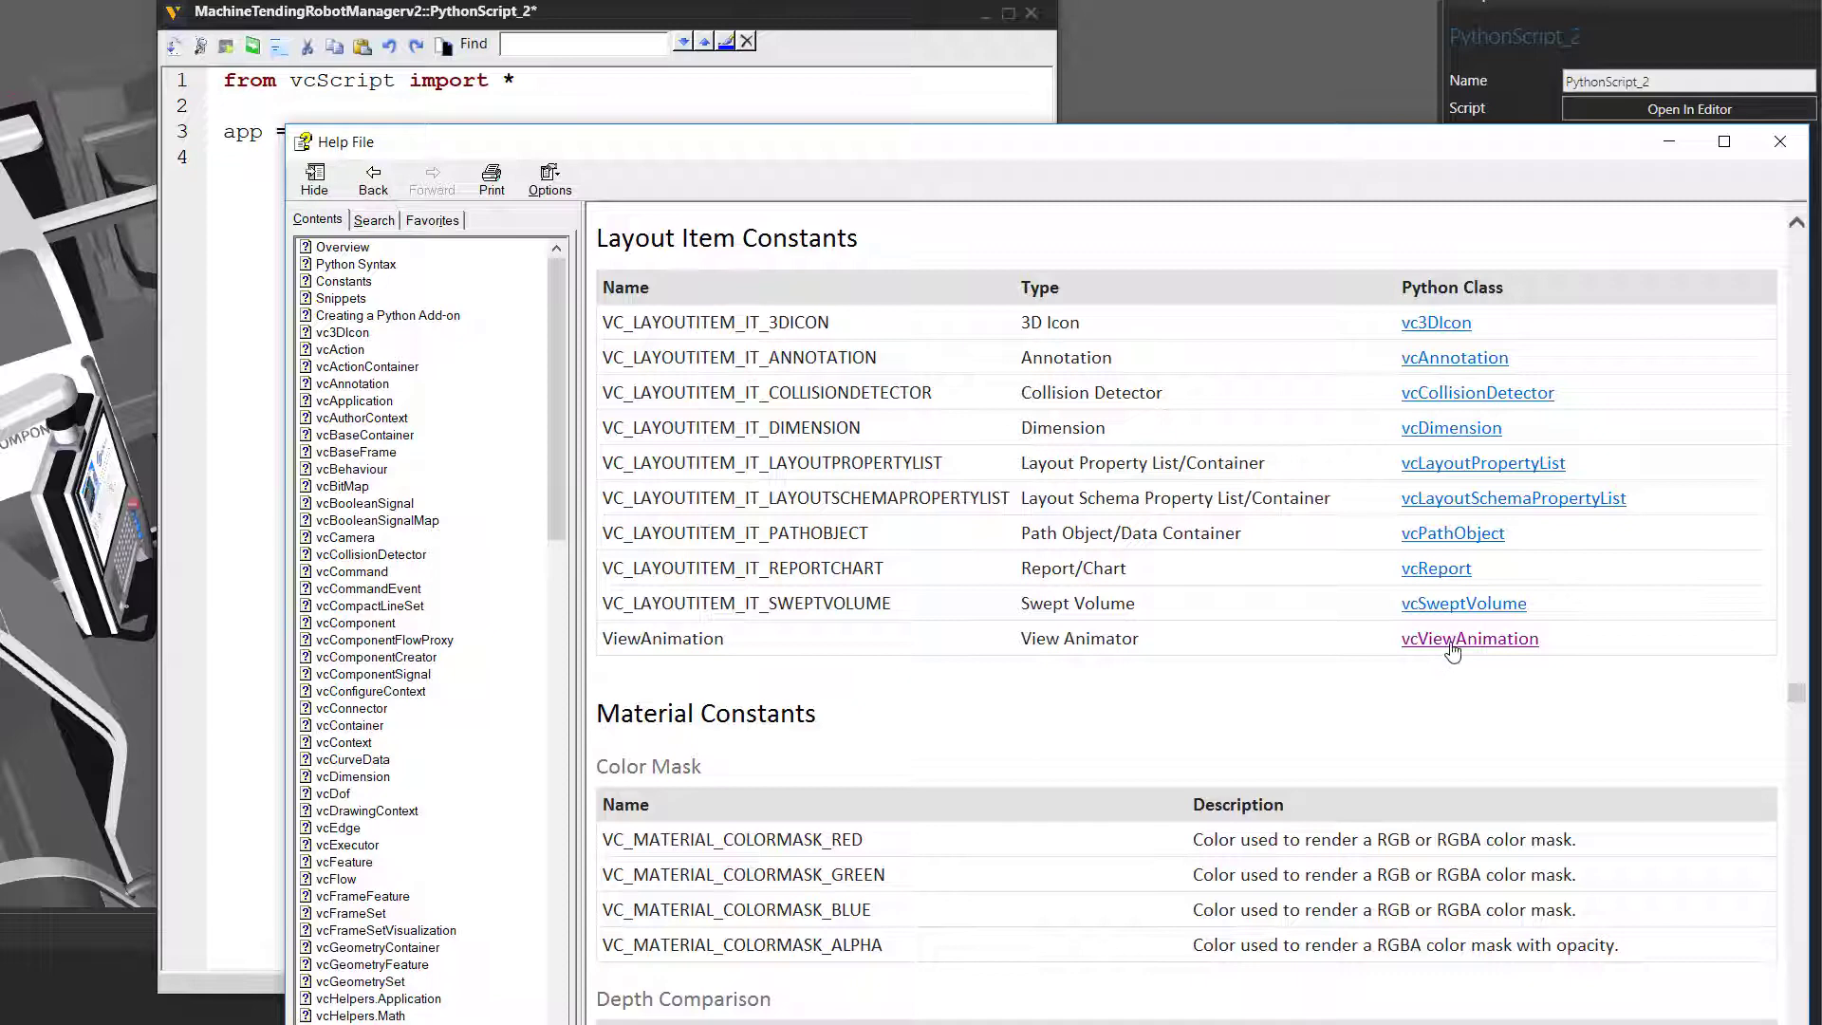
left_click(1452, 640)
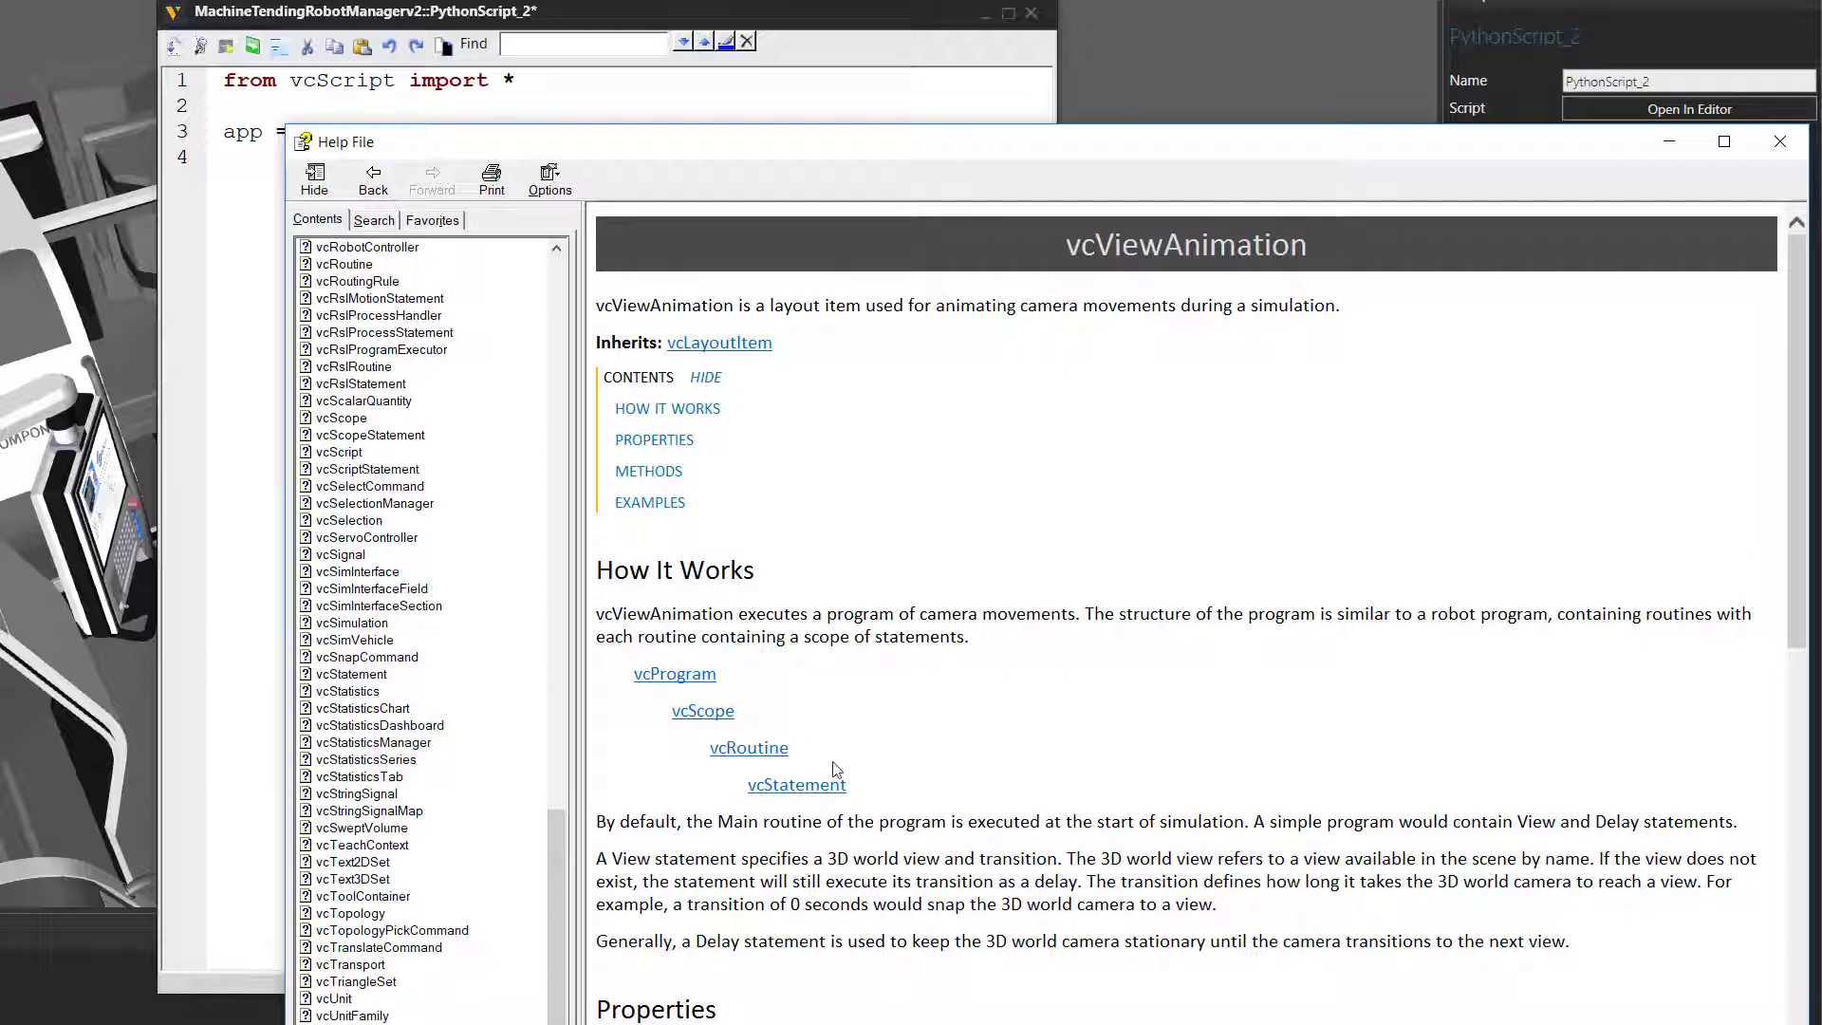
scroll(867, 785, "down", 2)
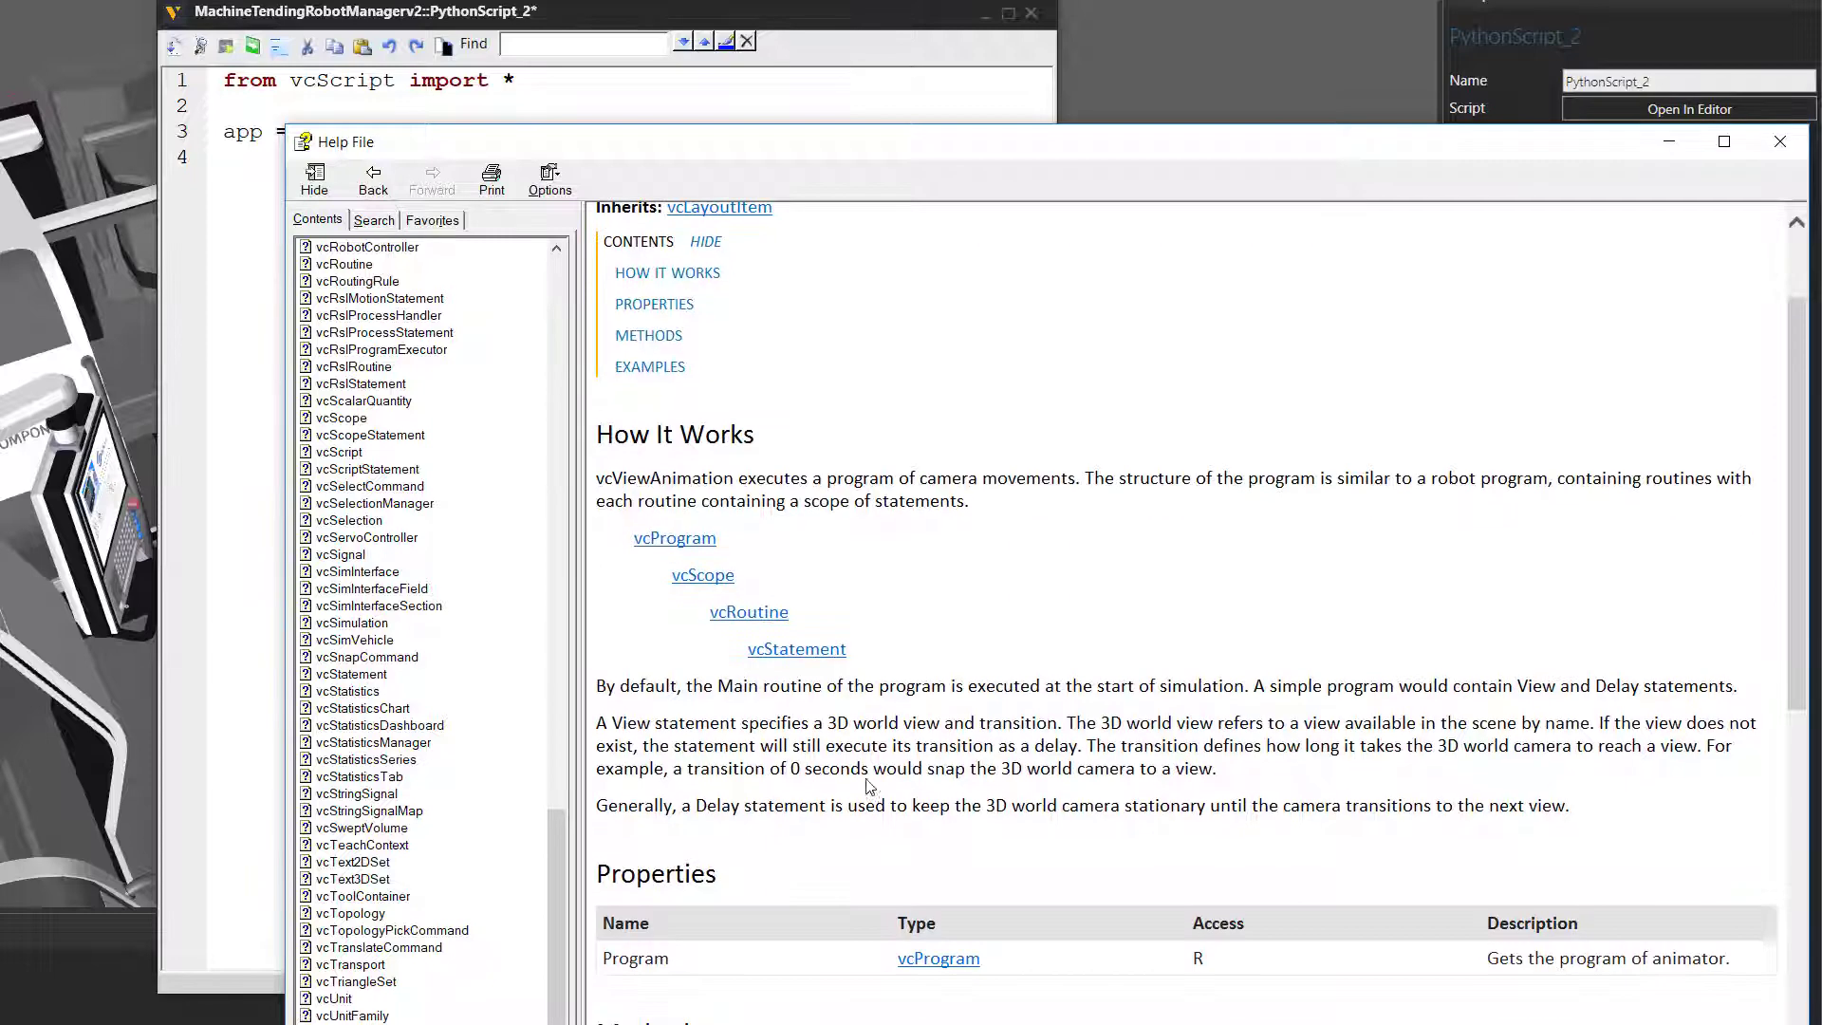
scroll(867, 786, "down", 2)
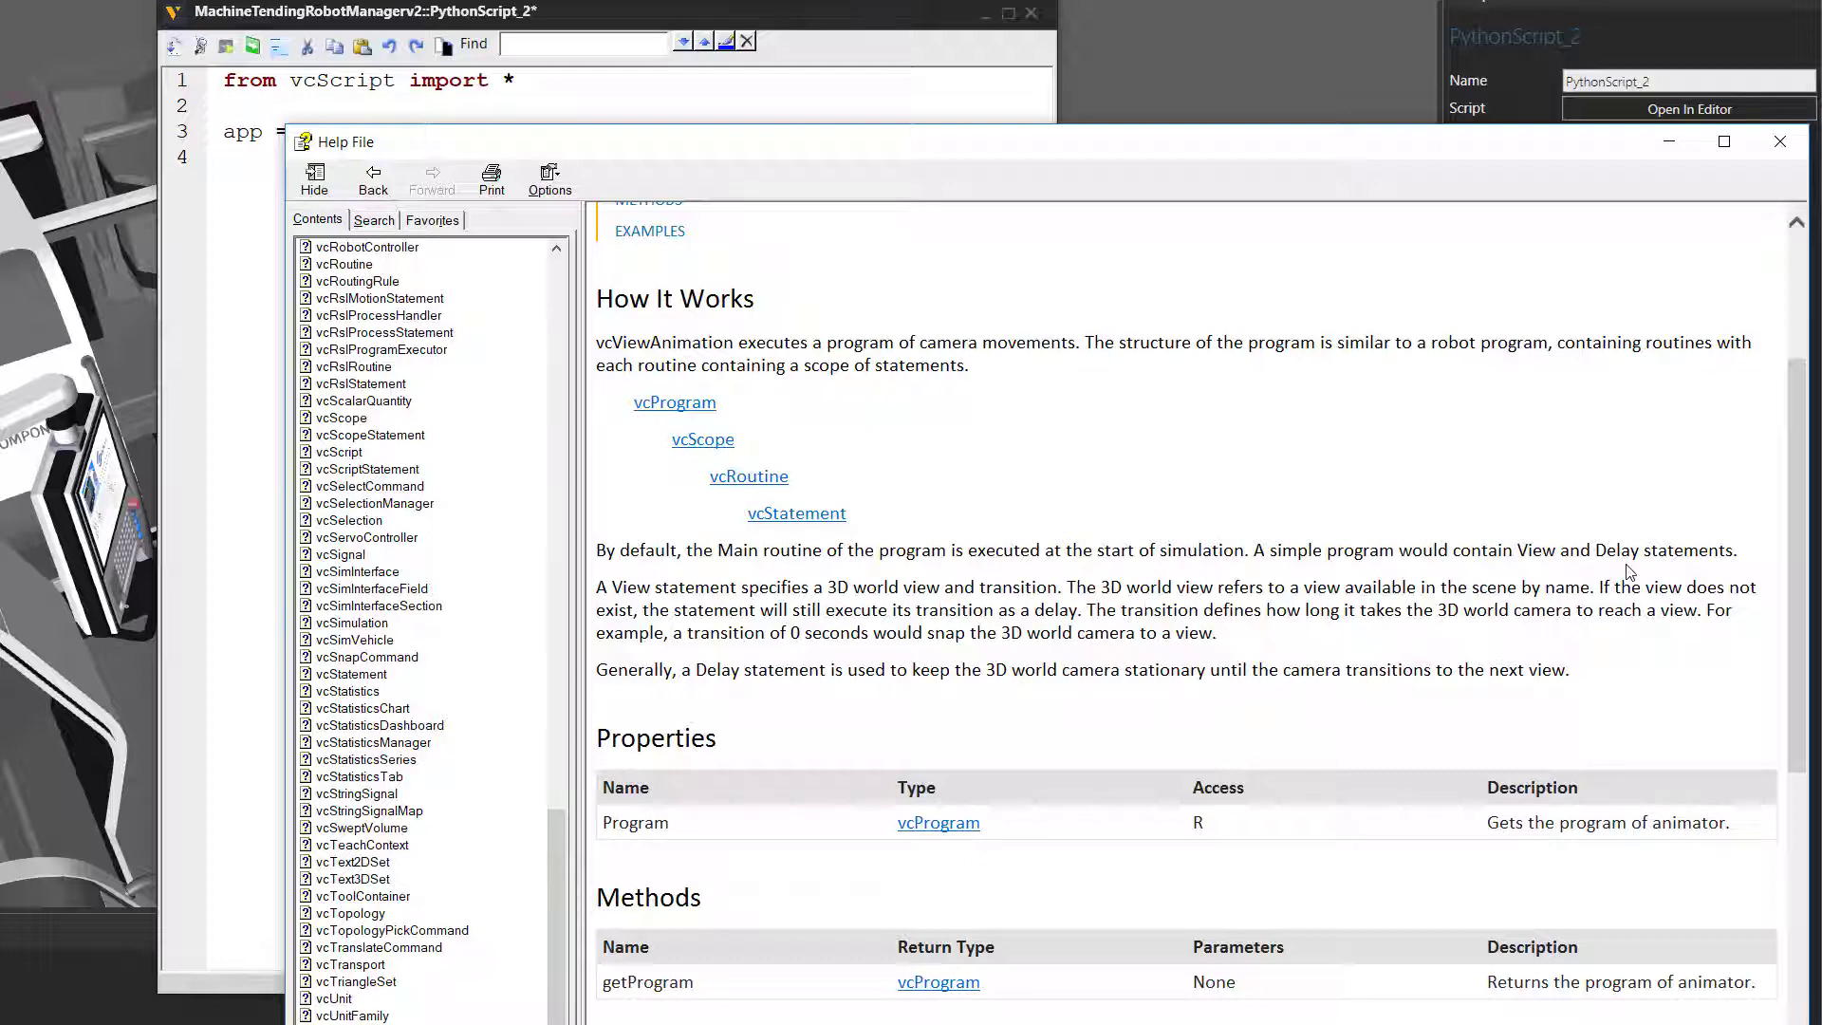
scroll(1473, 583, "down", 2)
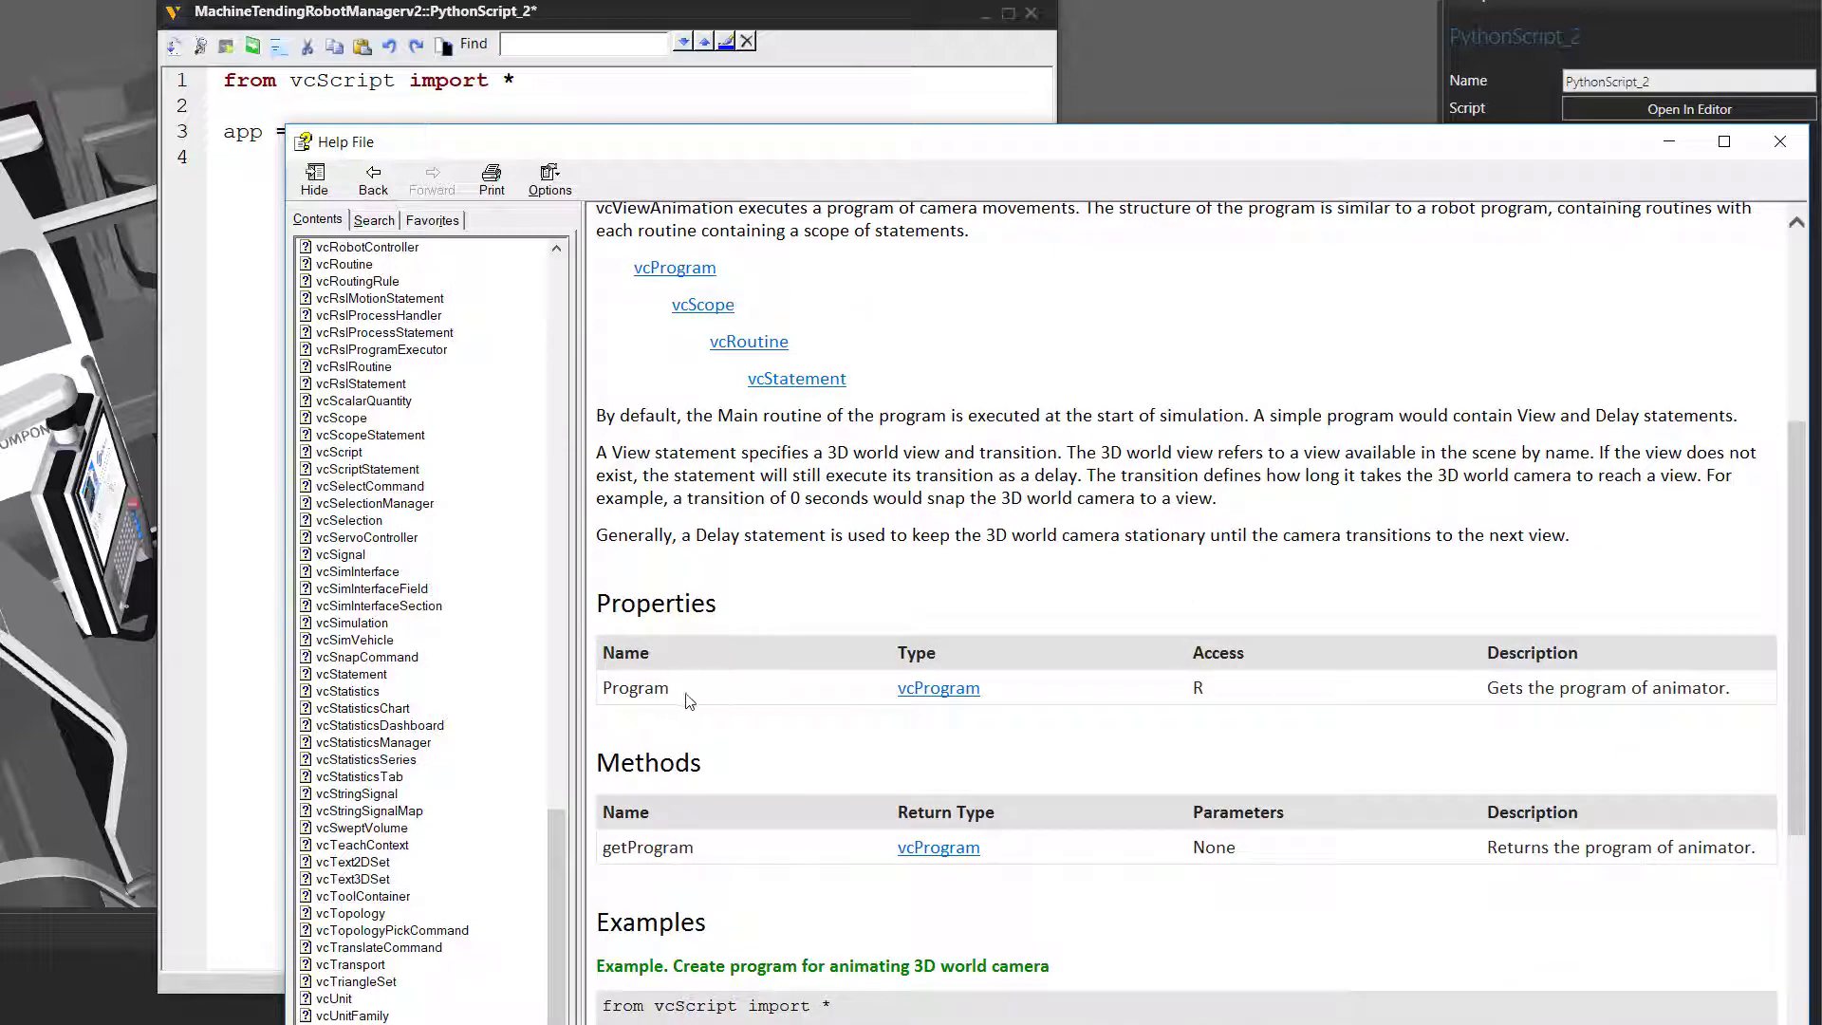
scroll(675, 697, "down", 5)
scroll(682, 694, "down", 2)
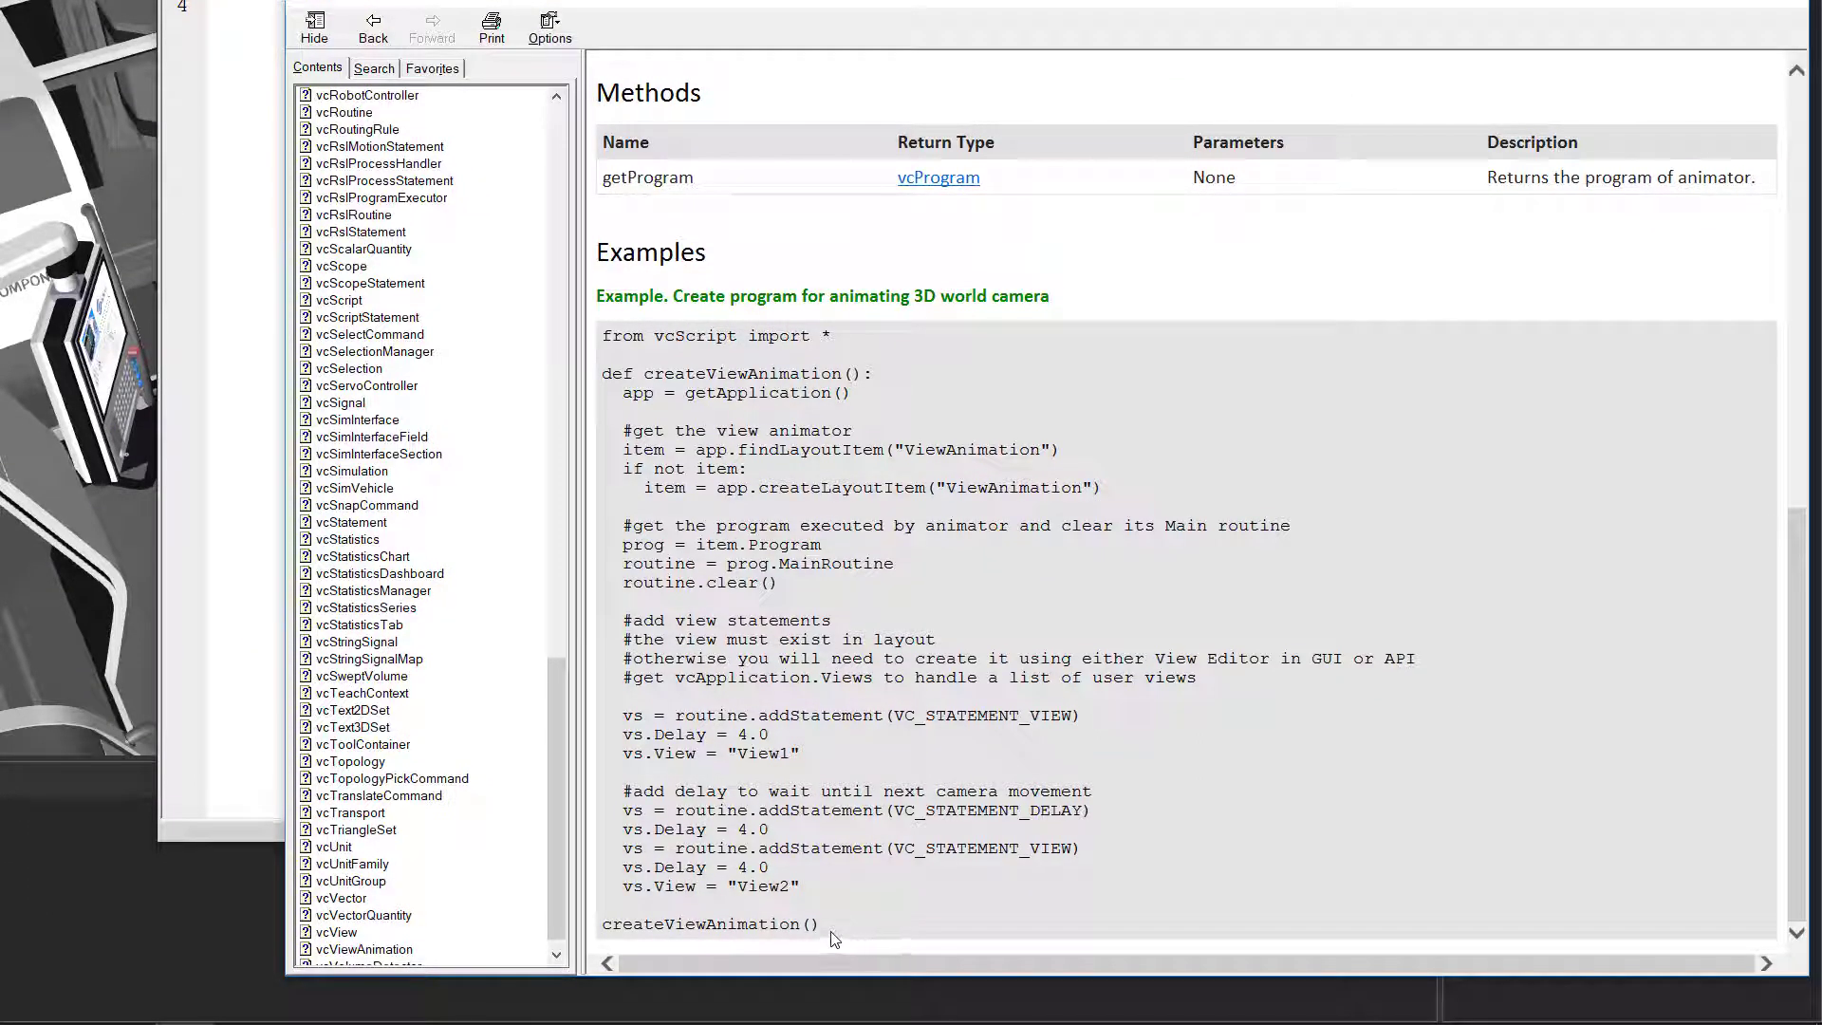
Step: Copy the vcViewAnimation example code and select the script's existing lines 1-3
left_click_drag(846, 939, 605, 338)
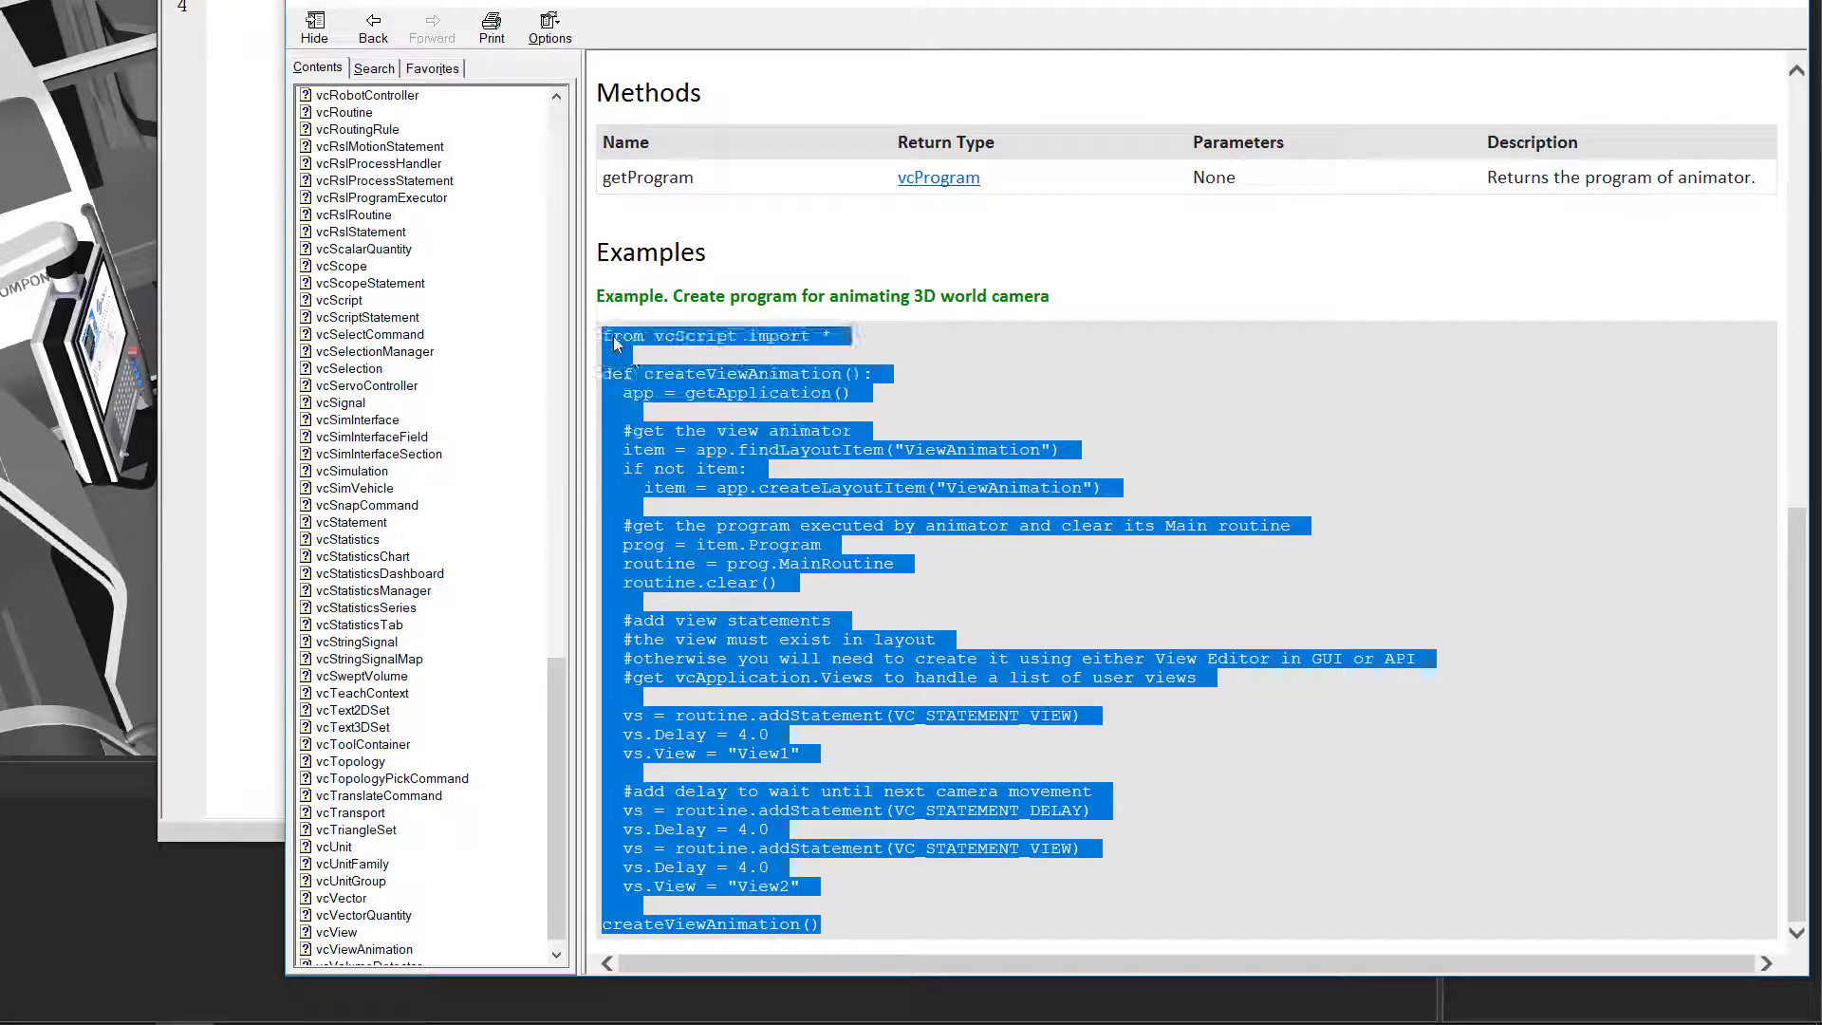
right_click(686, 379)
left_click(735, 414)
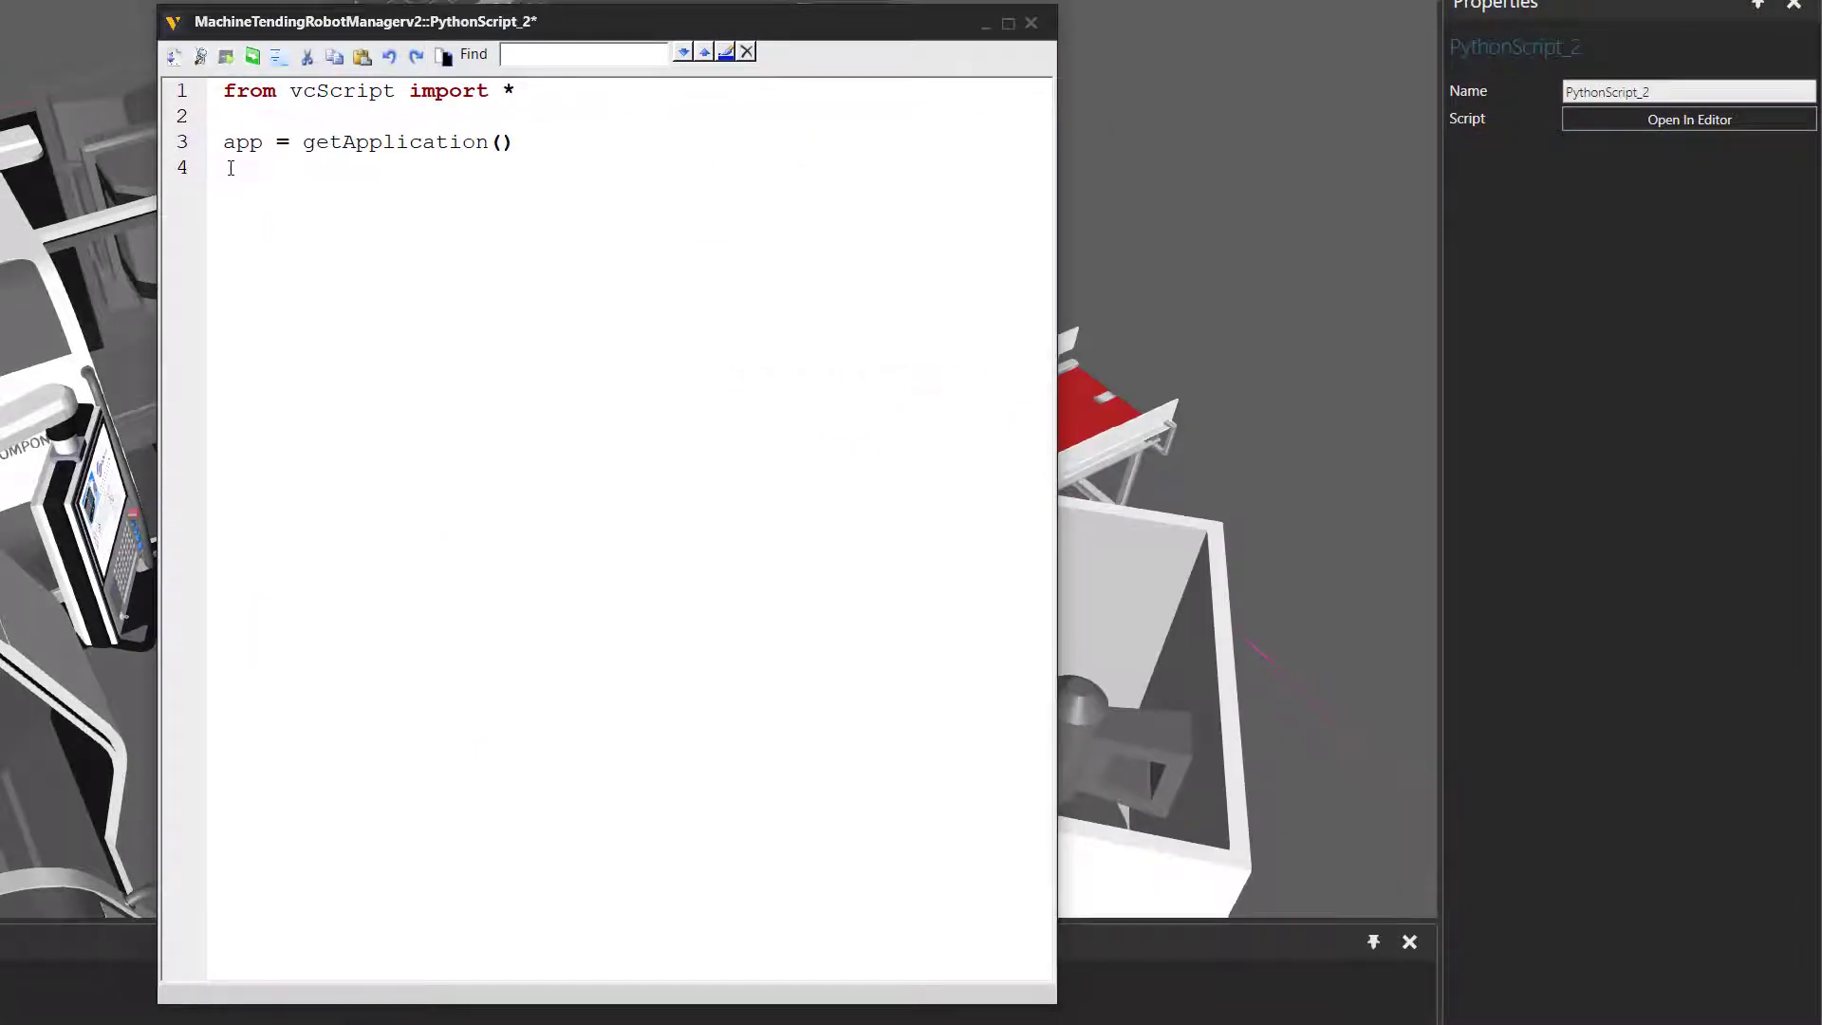
left_click_drag(230, 168, 221, 90)
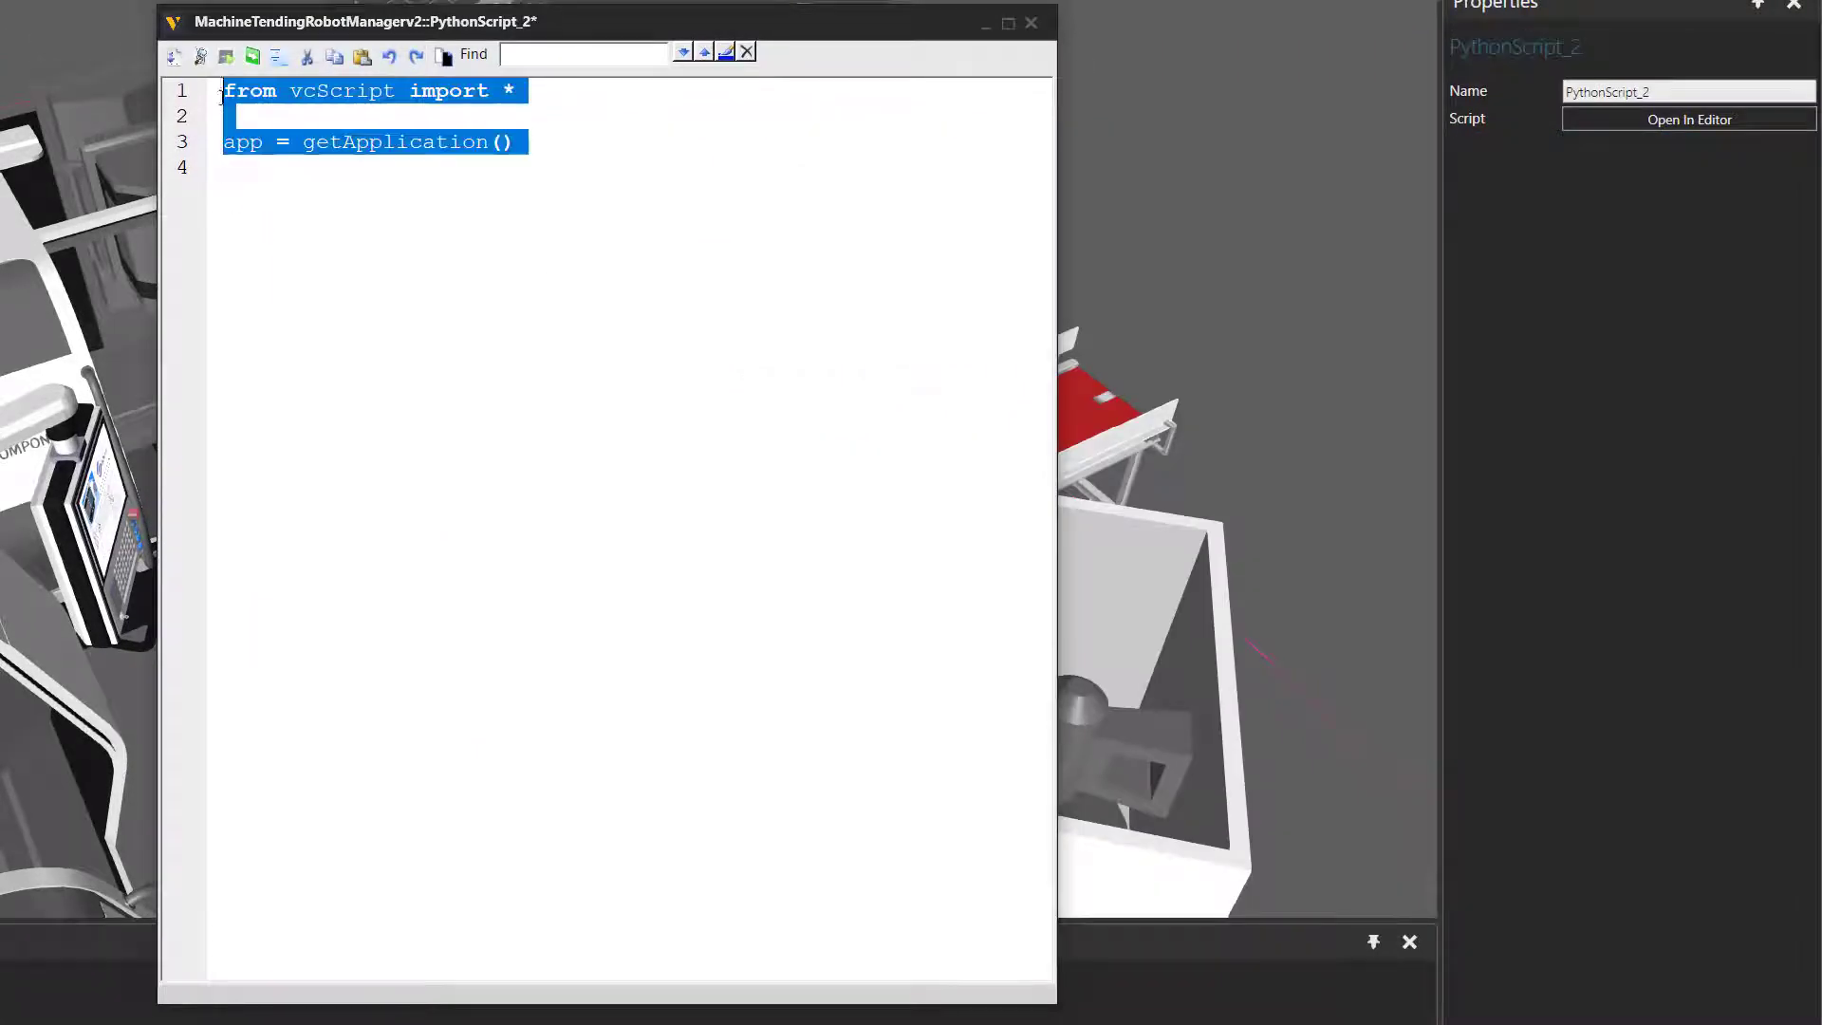
Step: Replace the script with the copied example and trim line 32's trailing parentheses
right_click(244, 146)
left_click(295, 258)
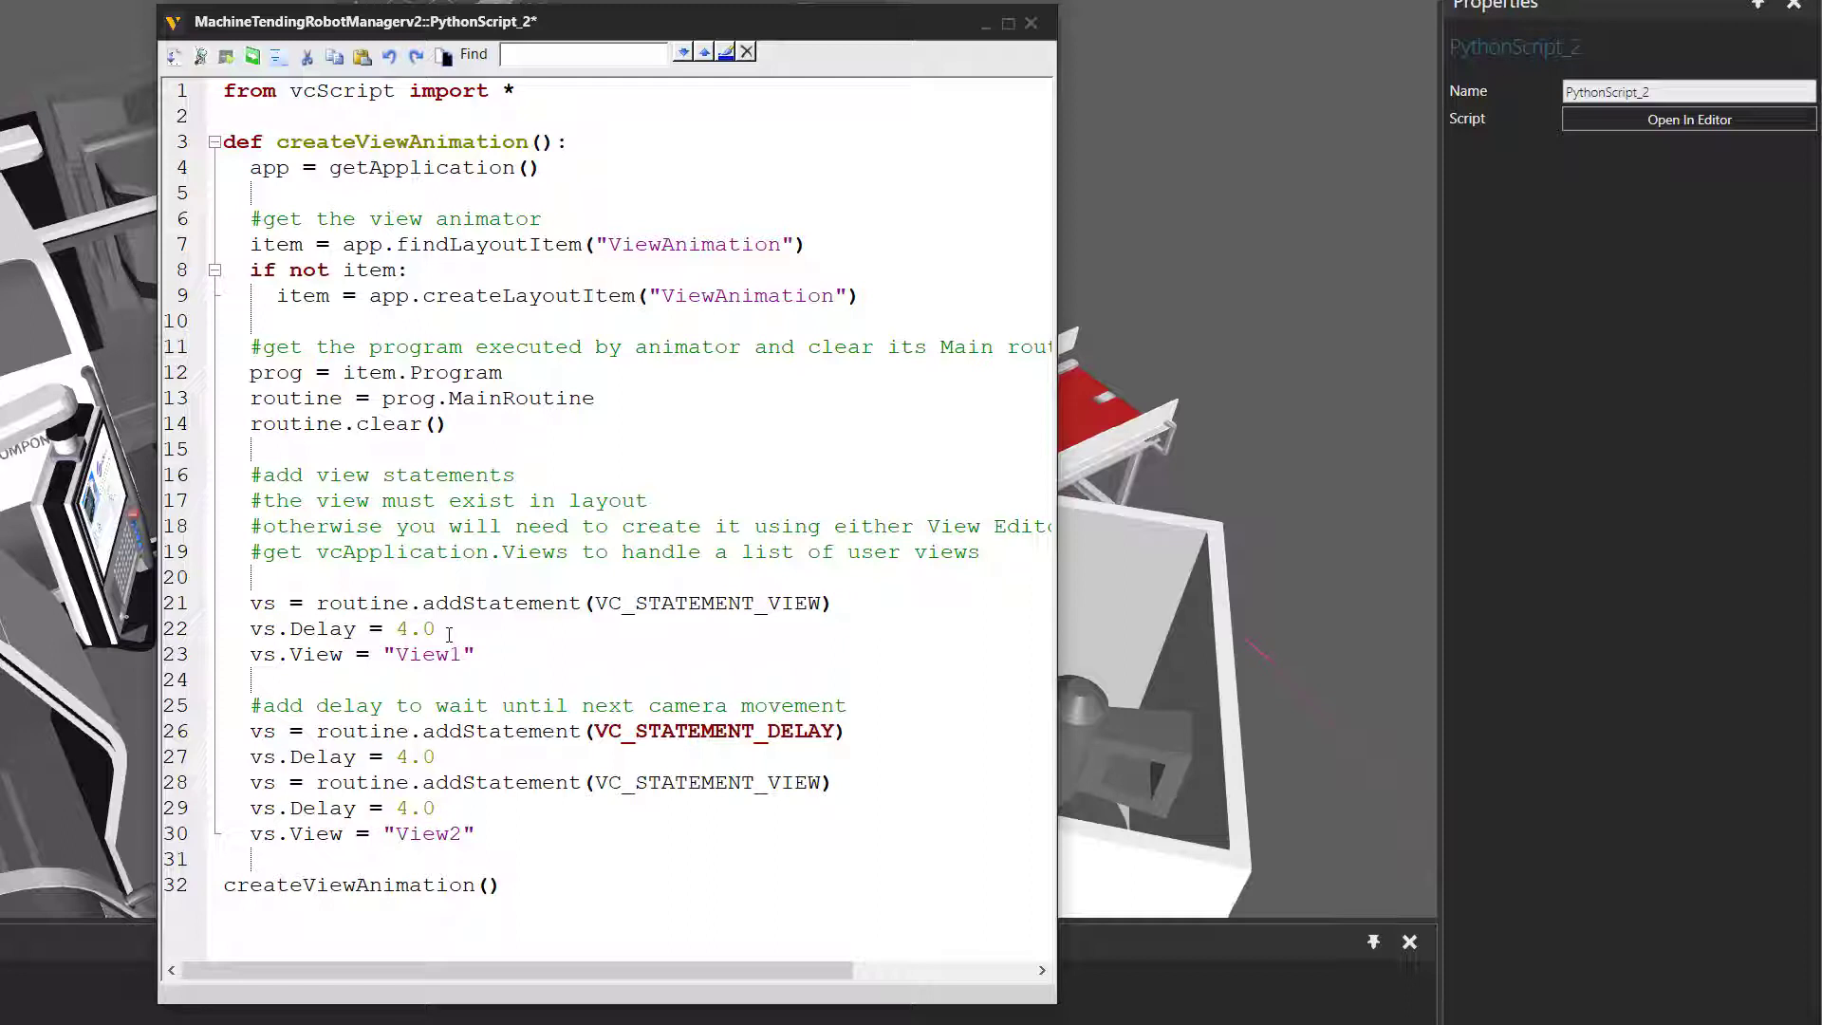
key("BackSpace")
key("BackSpace")
type("()")
Step: Point the view statements to View01 and View02, with a 4.0 delay before View02
left_click(460, 653)
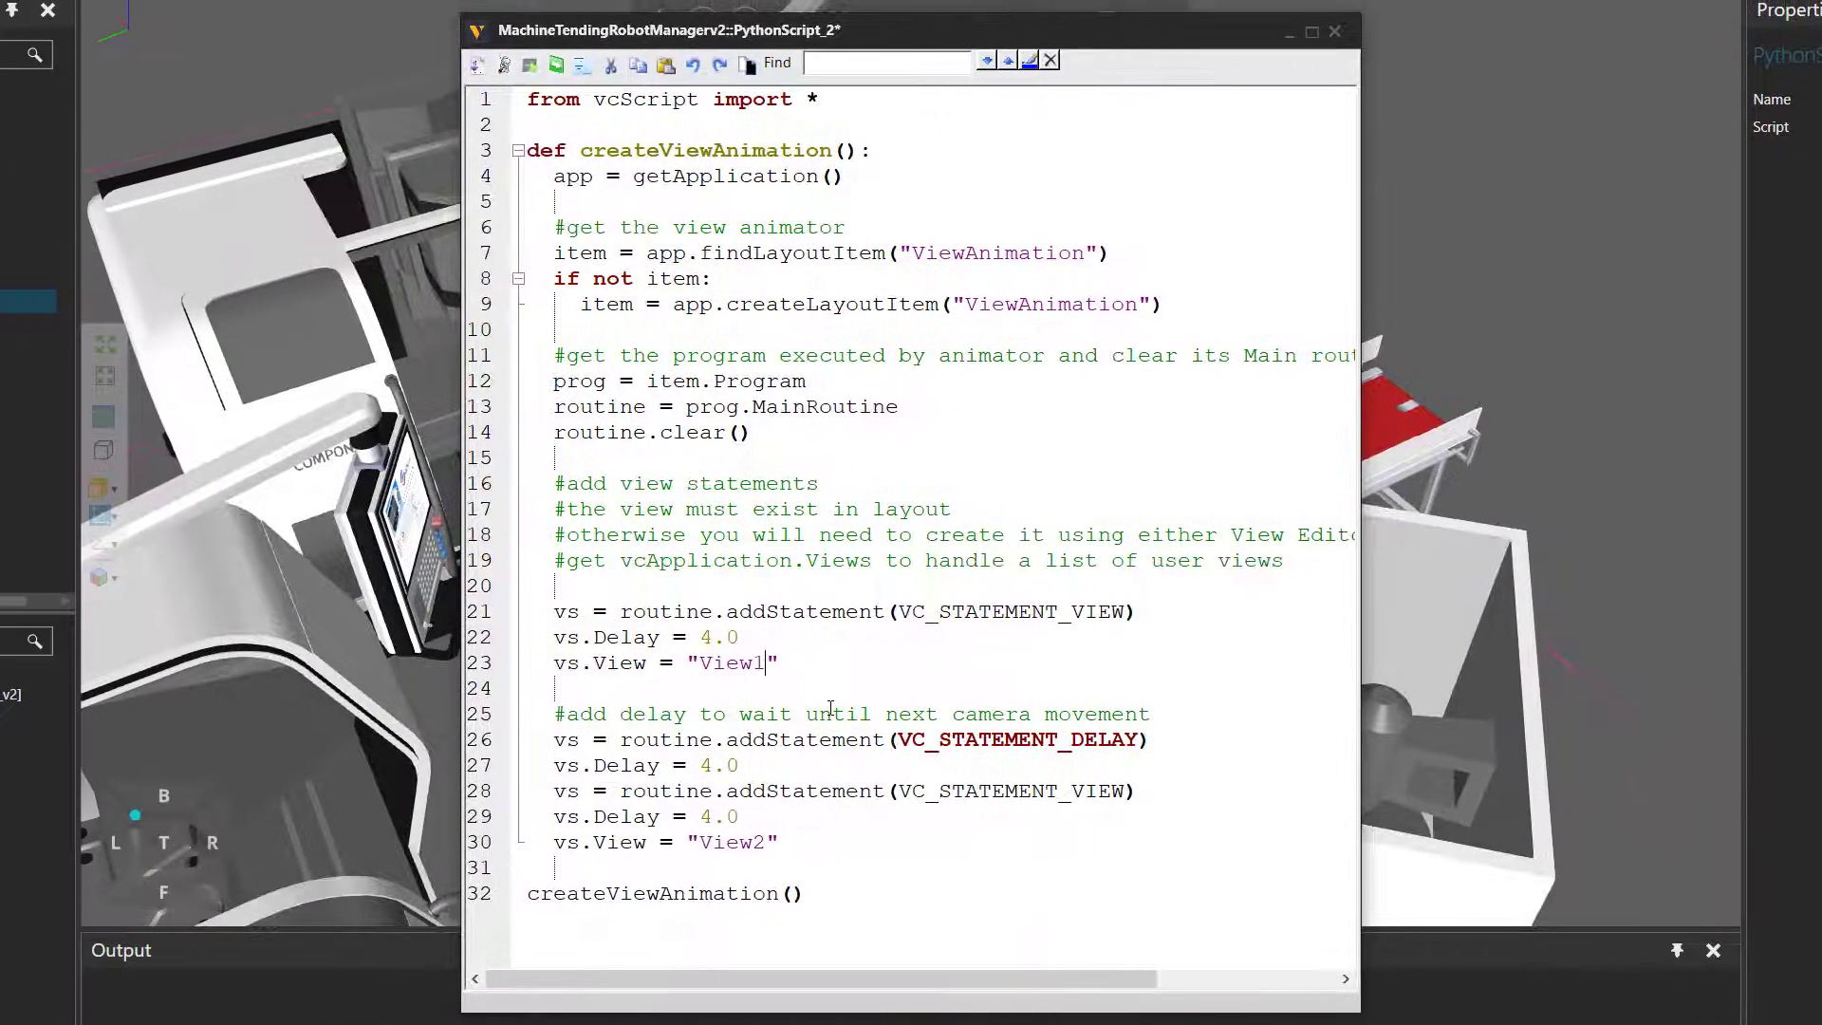
key("BackSpace")
type("0")
type("1")
key("BackSpace")
type("02")
left_click_drag(756, 766, 700, 767)
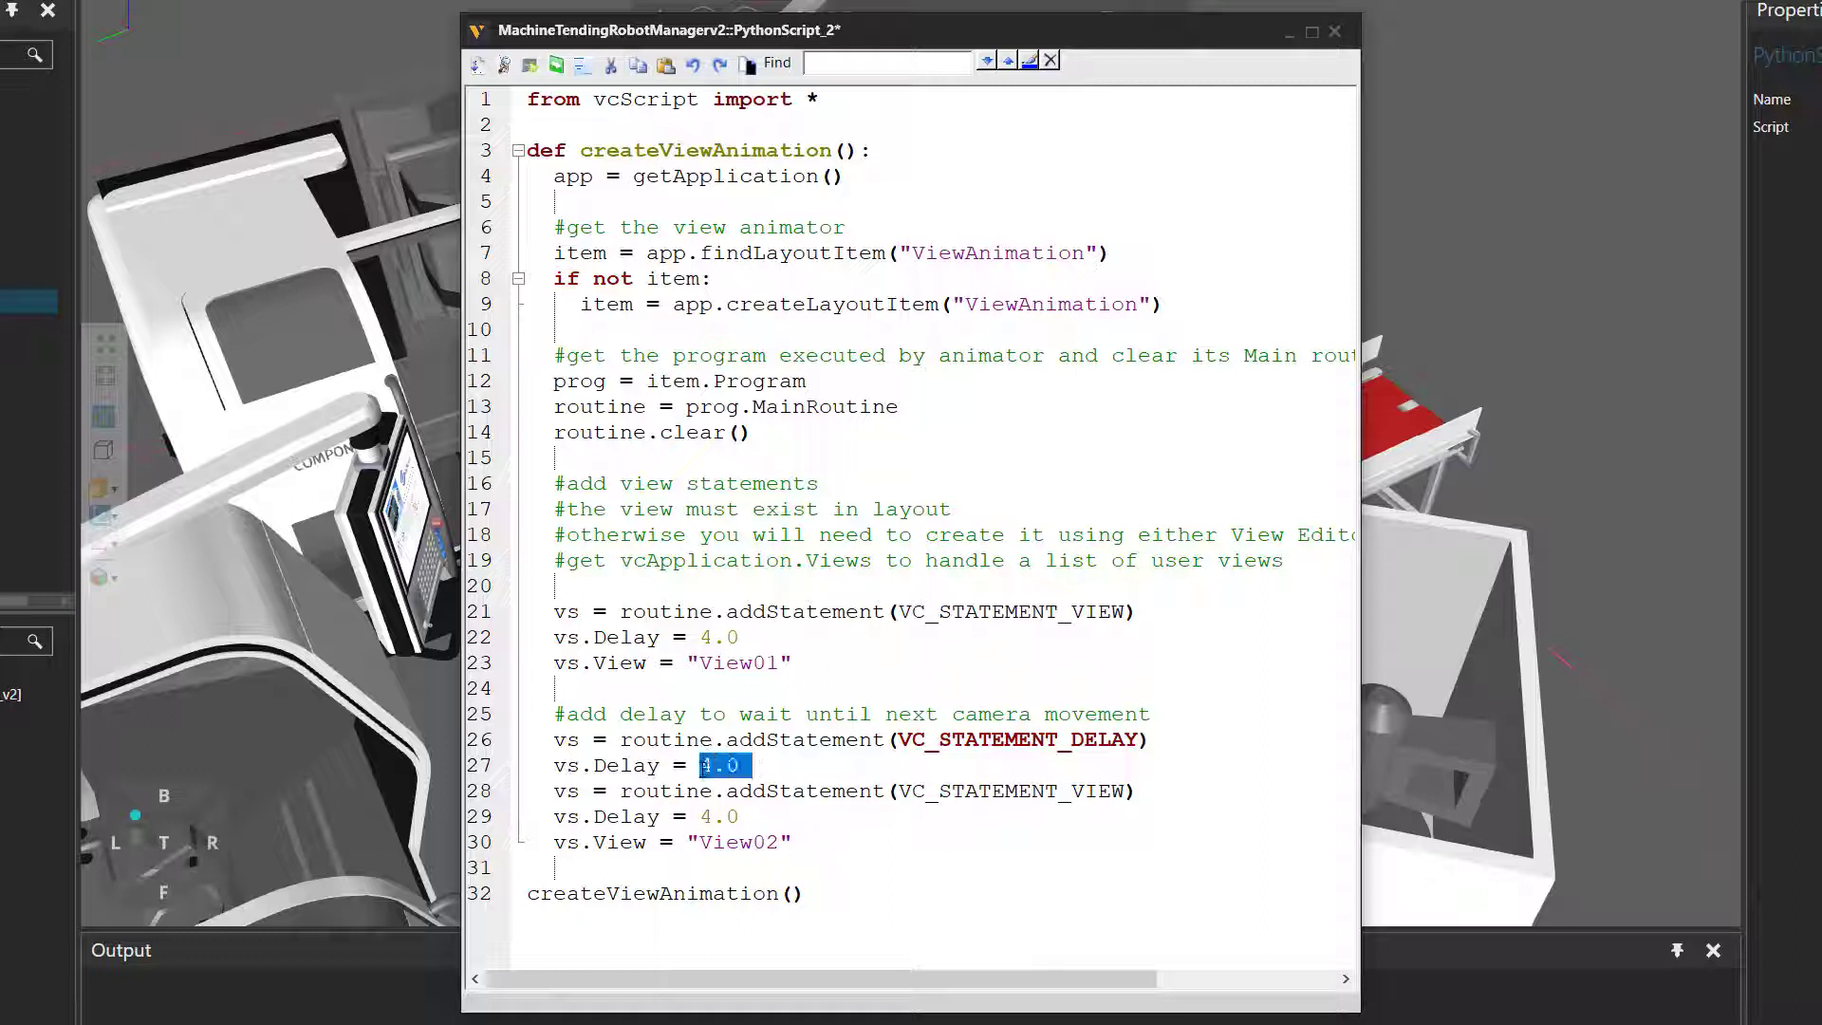
left_click(746, 822)
left_click_drag(741, 817, 700, 818)
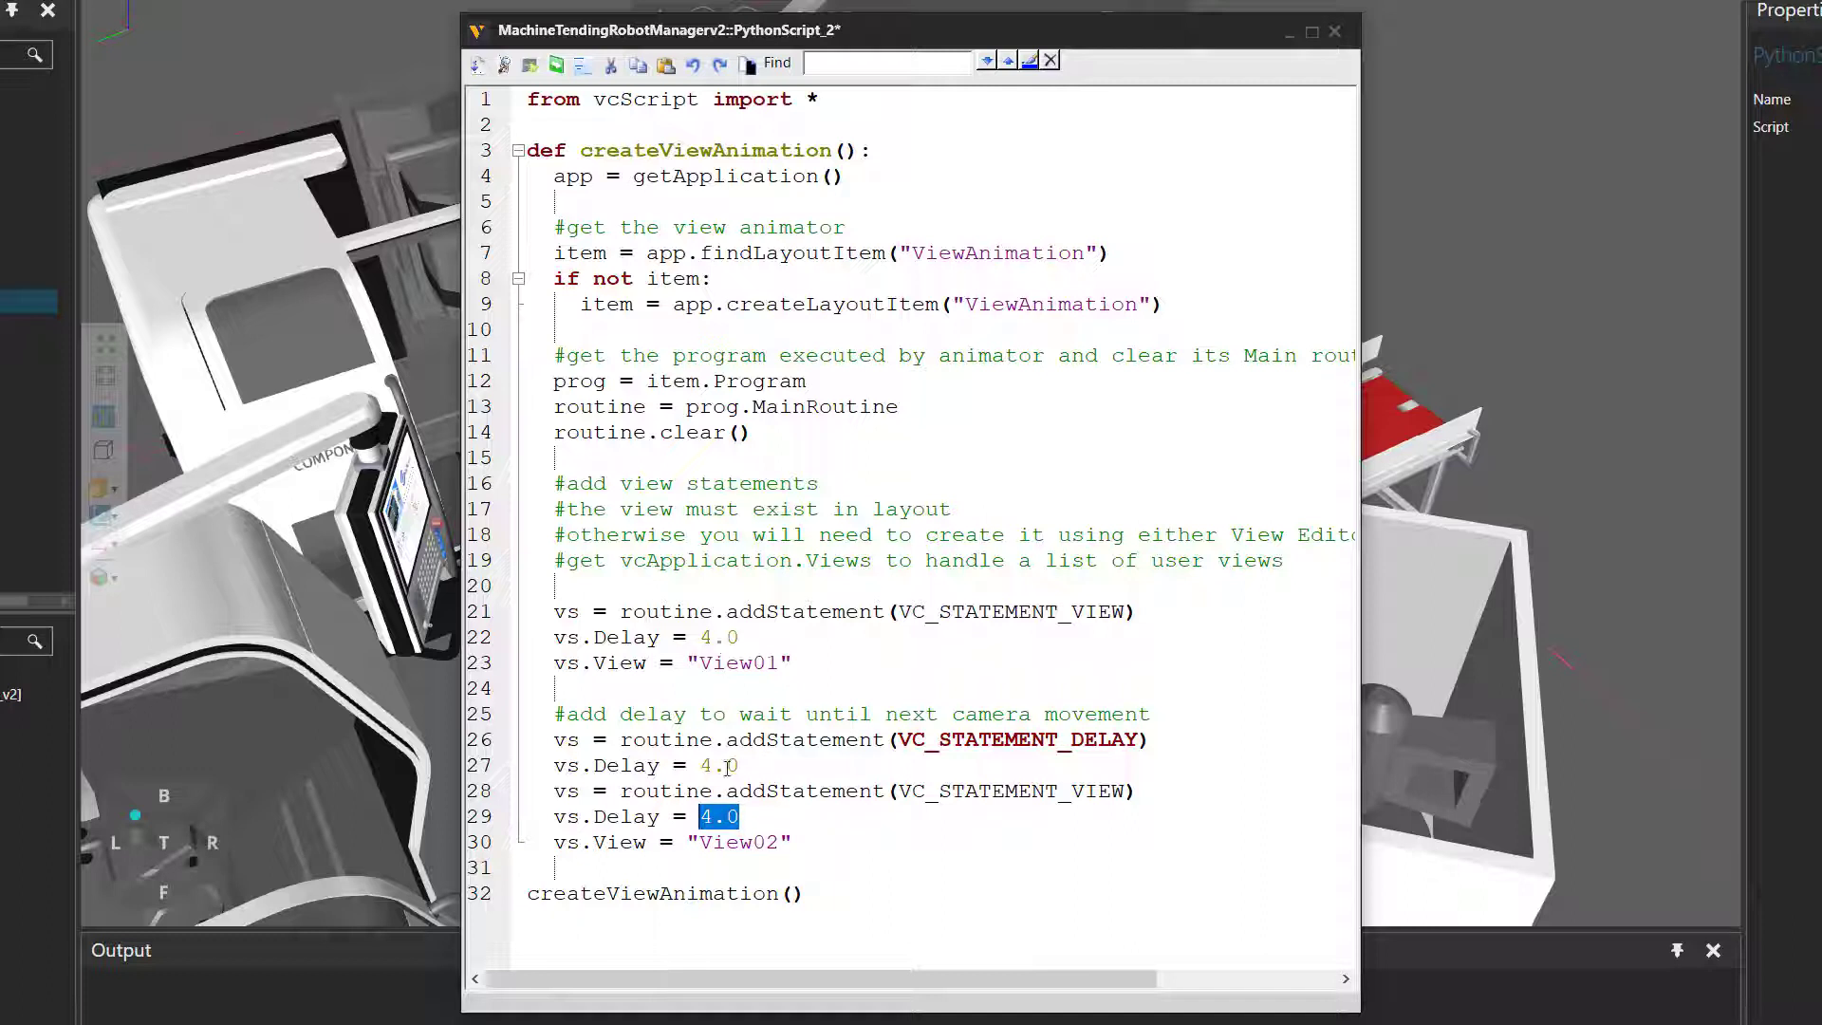
Step: Save the script, close the editor, then play and reset the simulation
left_click(478, 65)
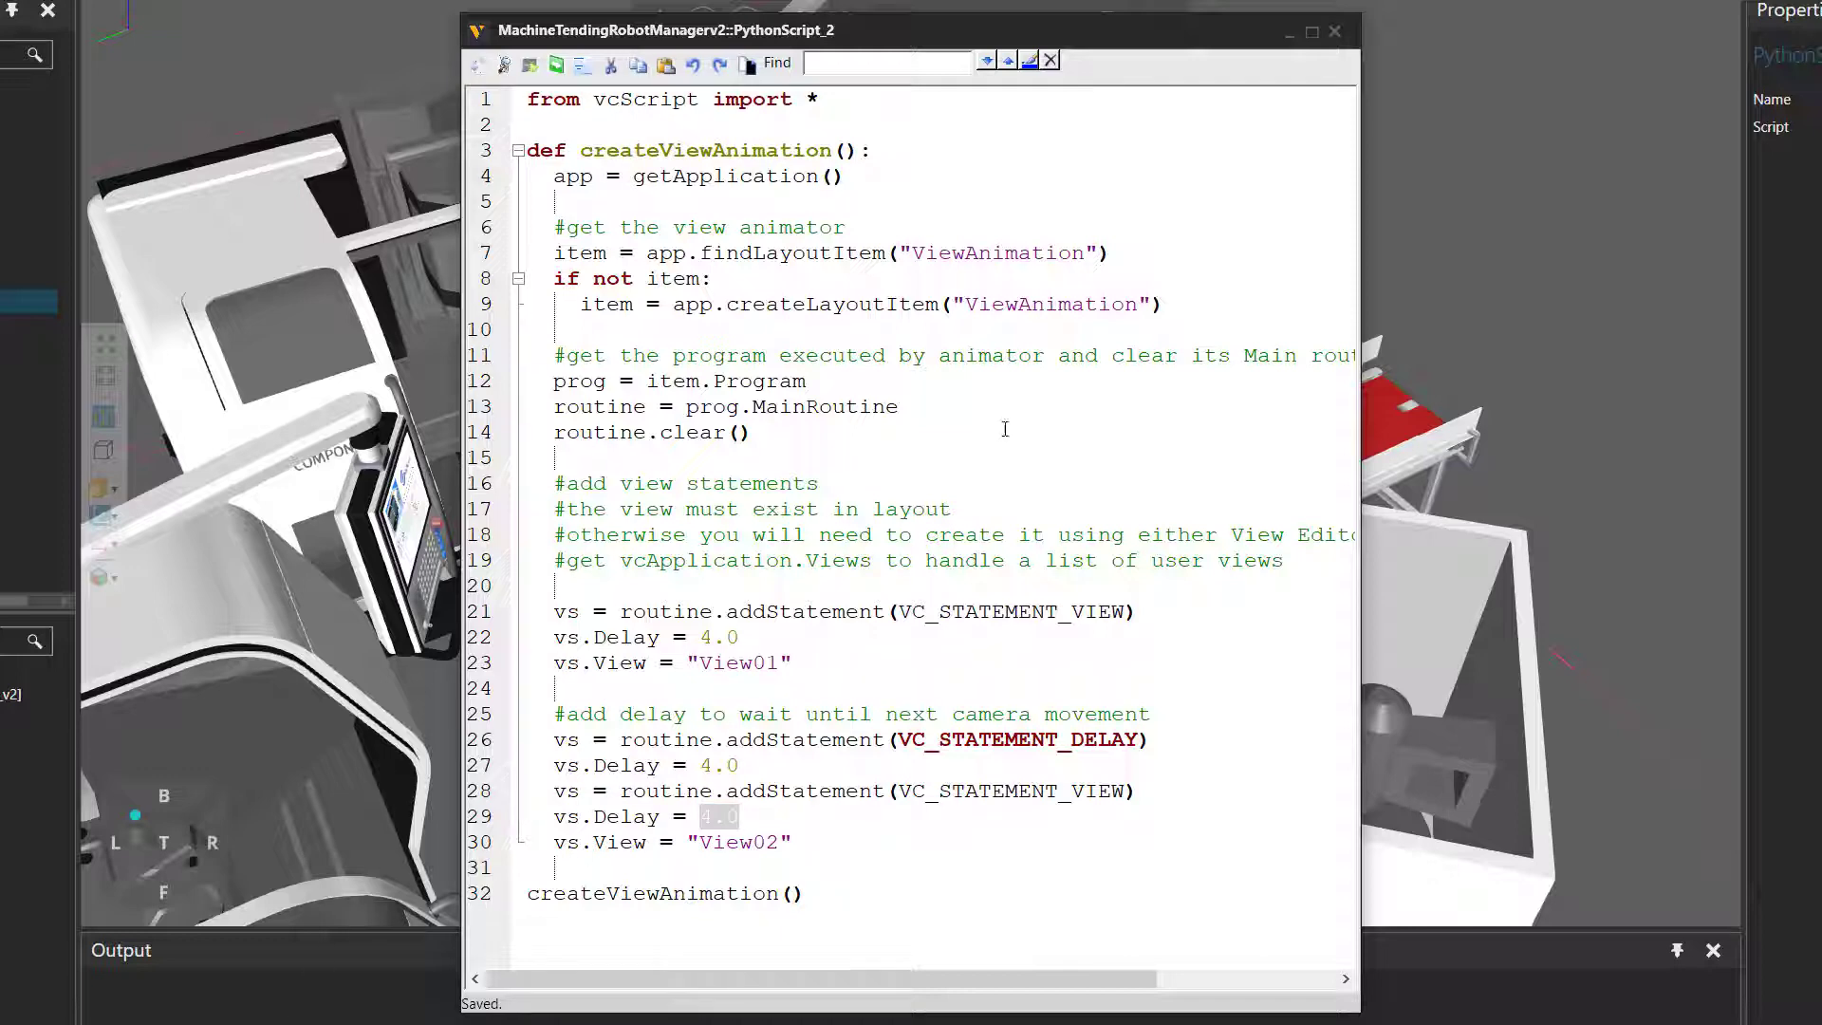
left_click(1290, 31)
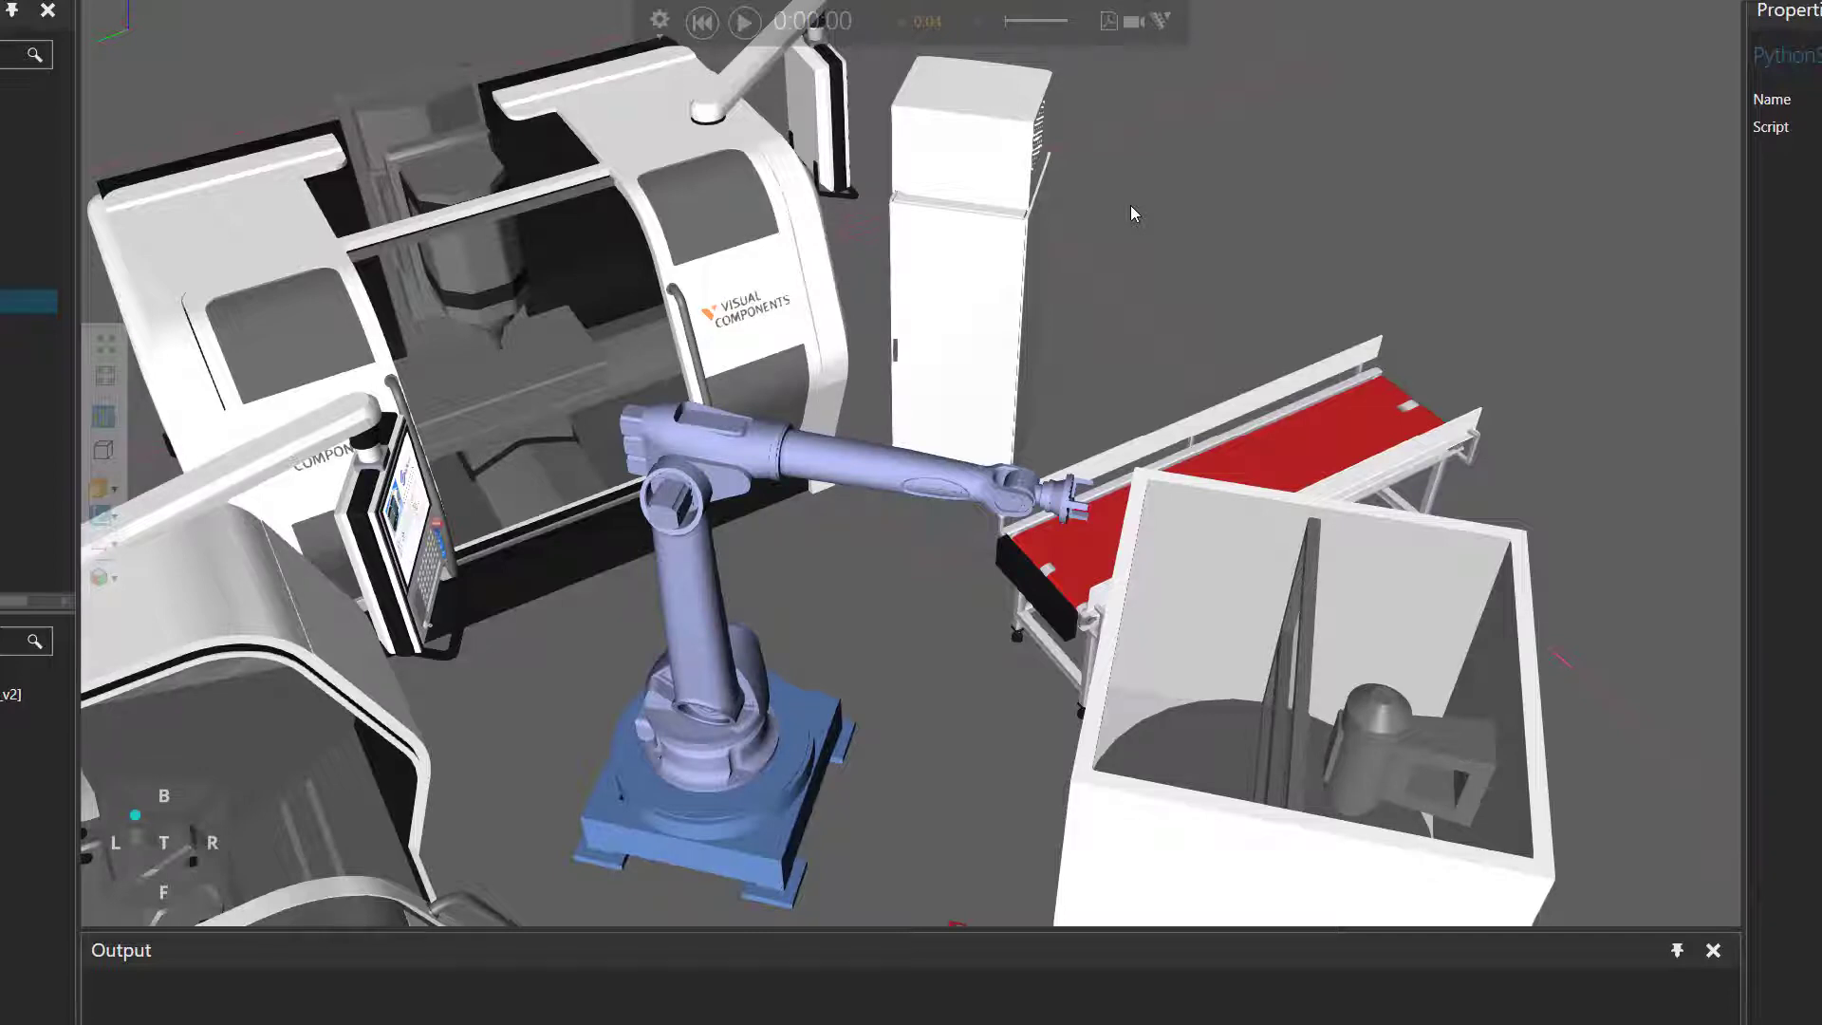
left_click(745, 21)
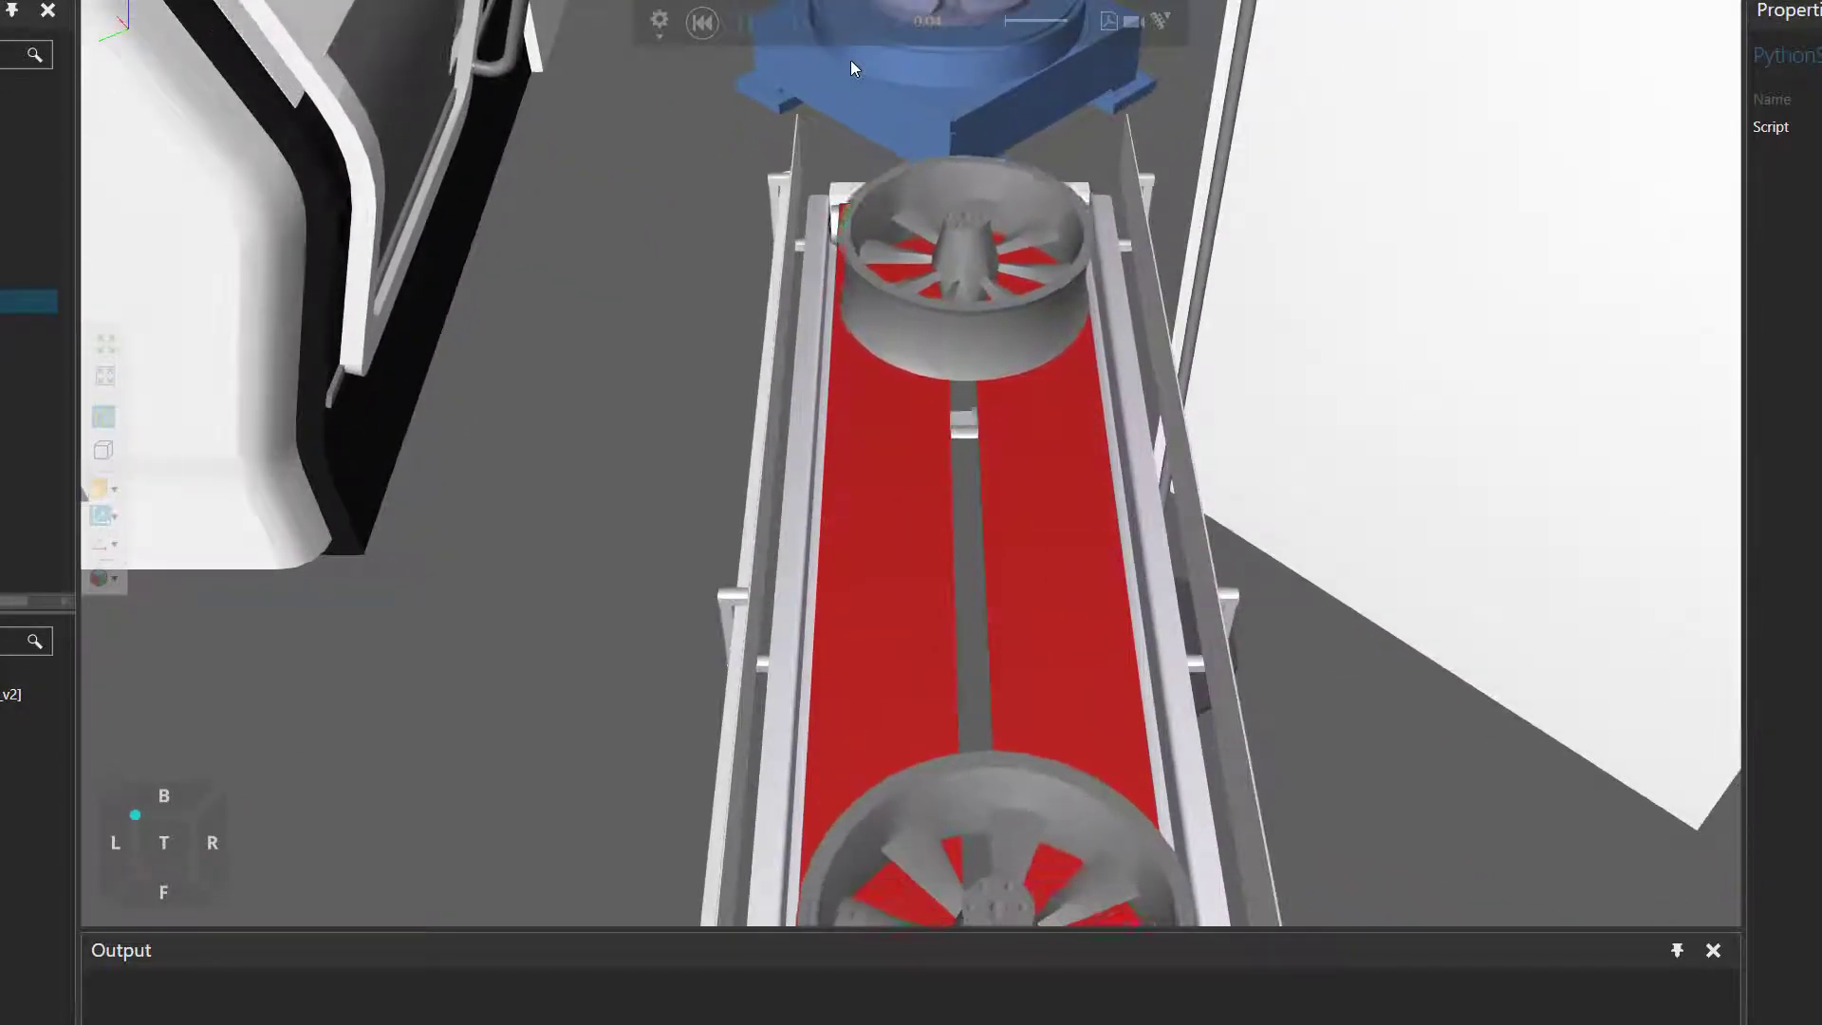
left_click(706, 27)
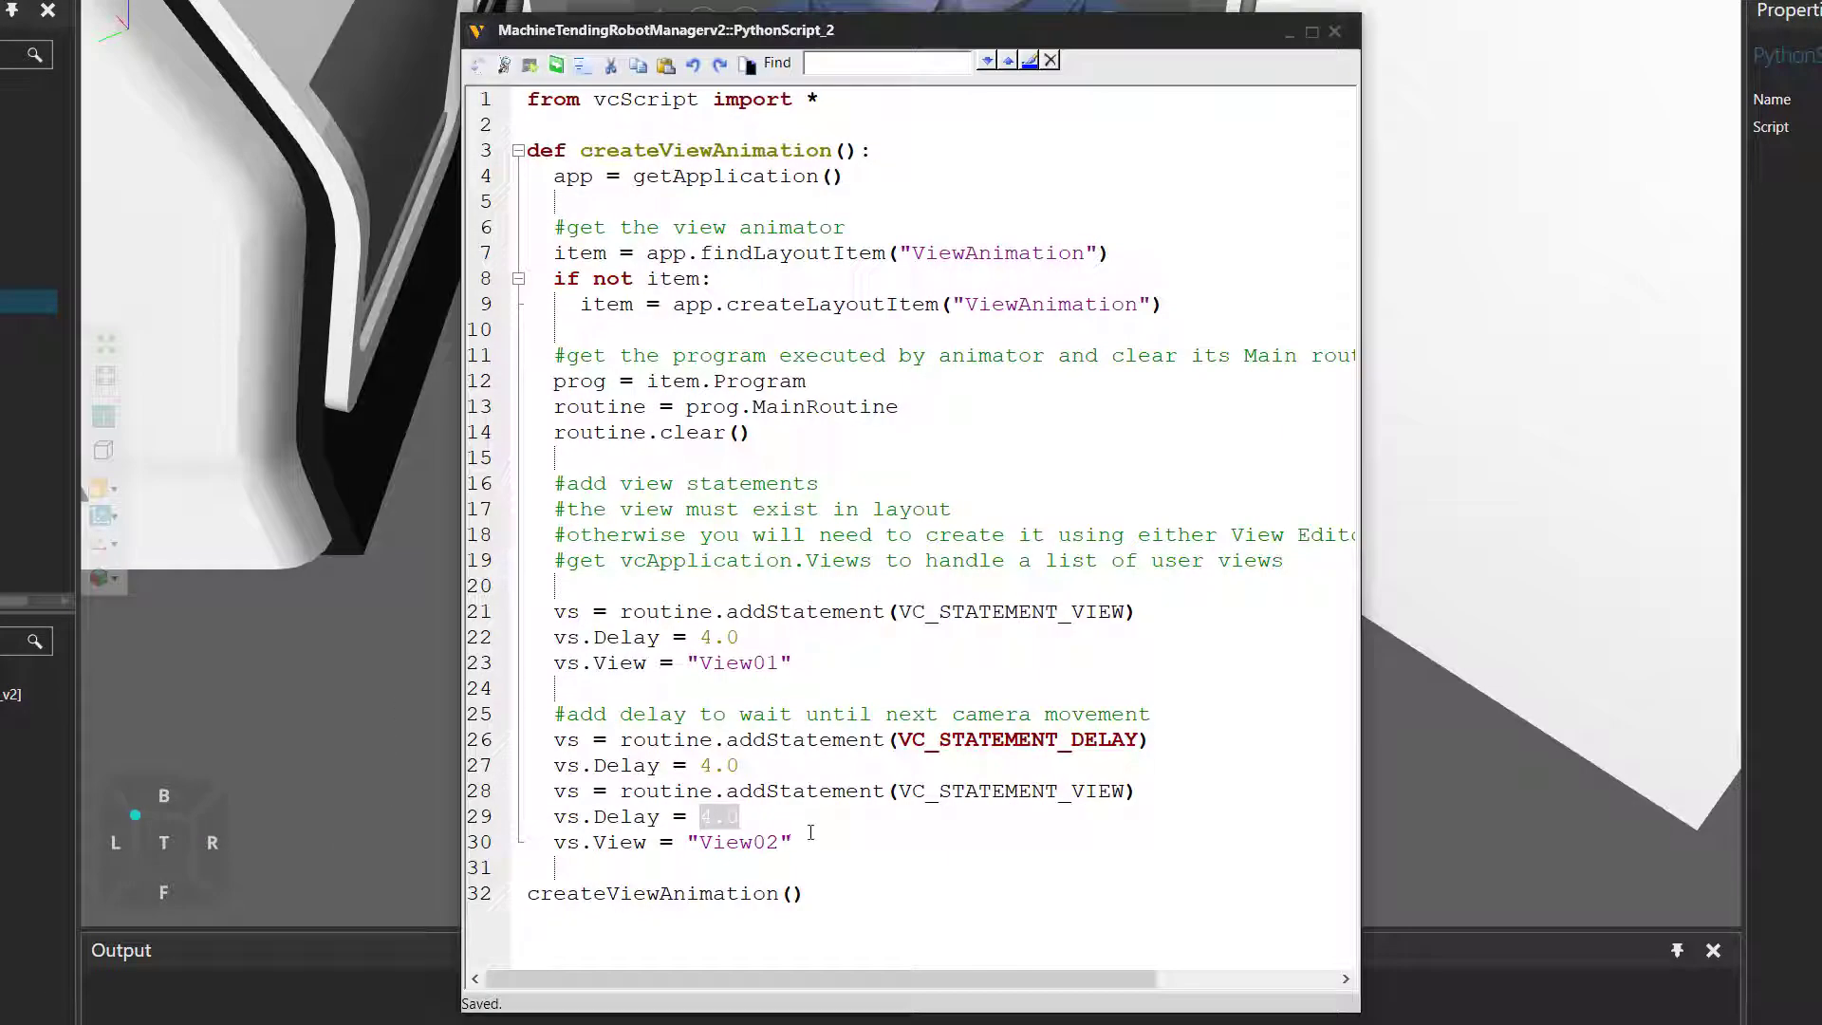
Step: Copy the delay-and-View02 statement block on lines 26–30
left_click(810, 837)
left_click_drag(810, 836, 527, 738)
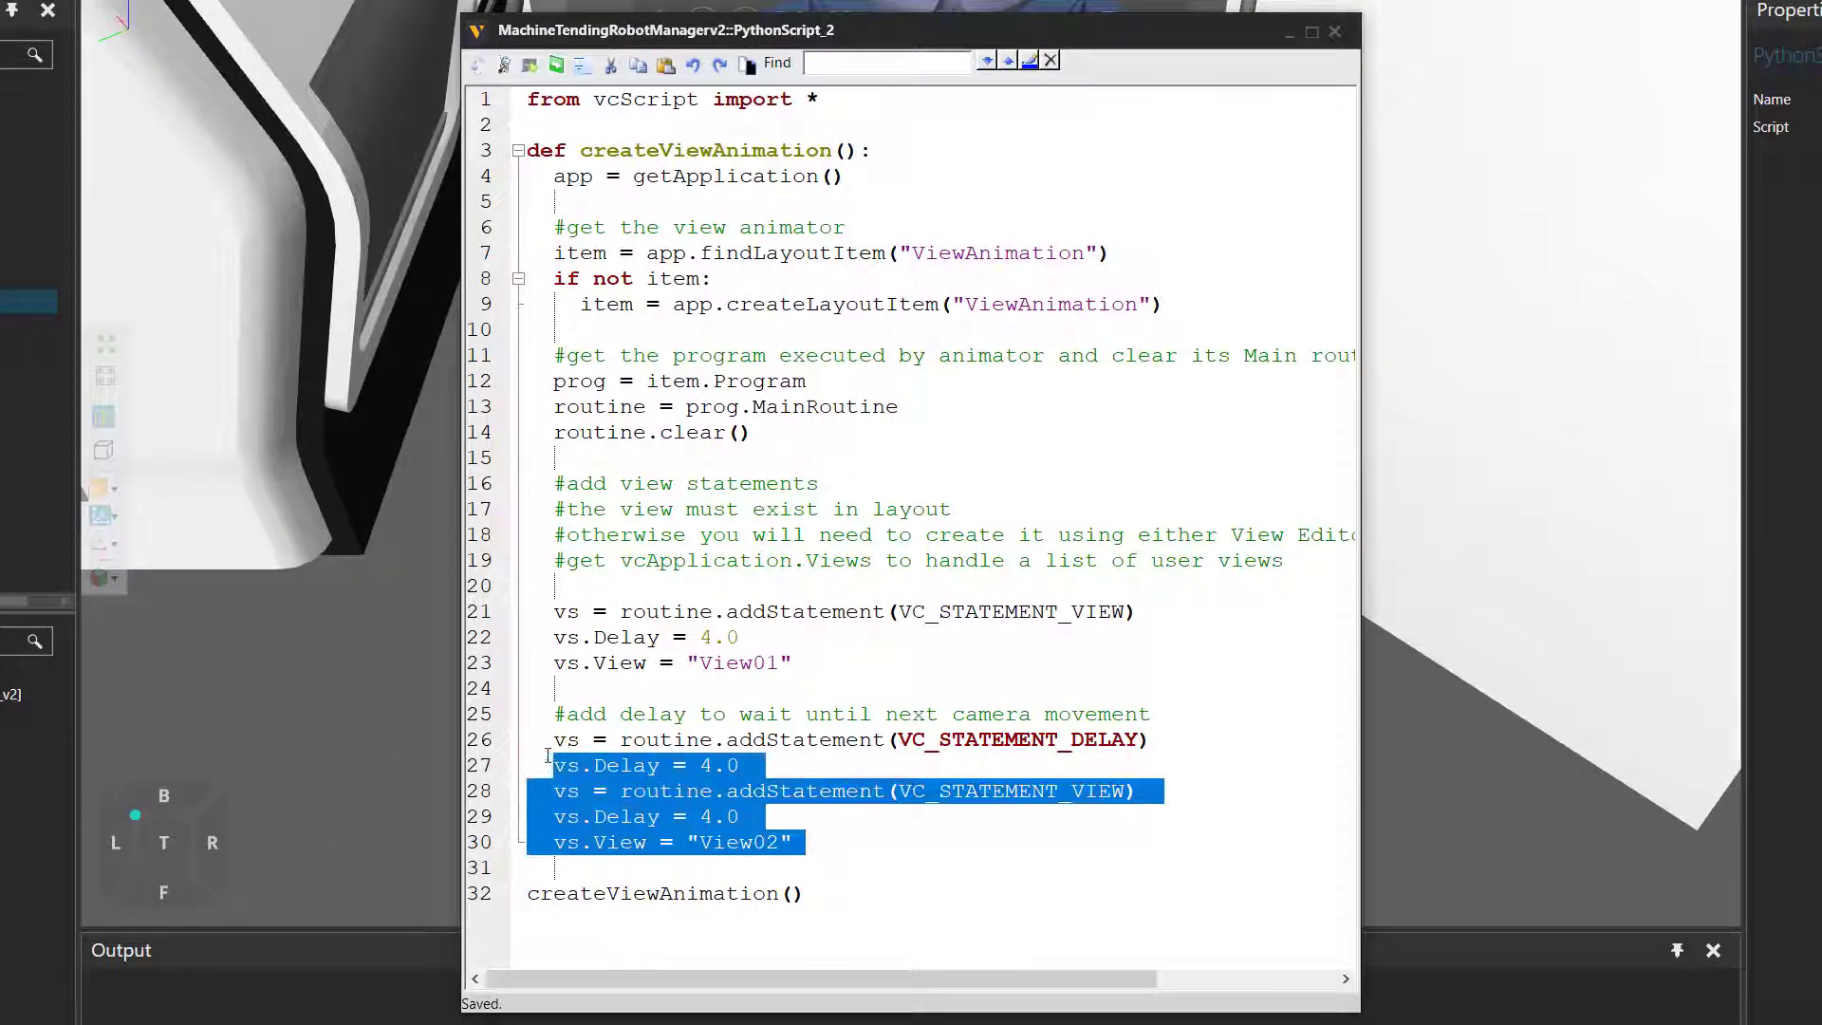
right_click(698, 764)
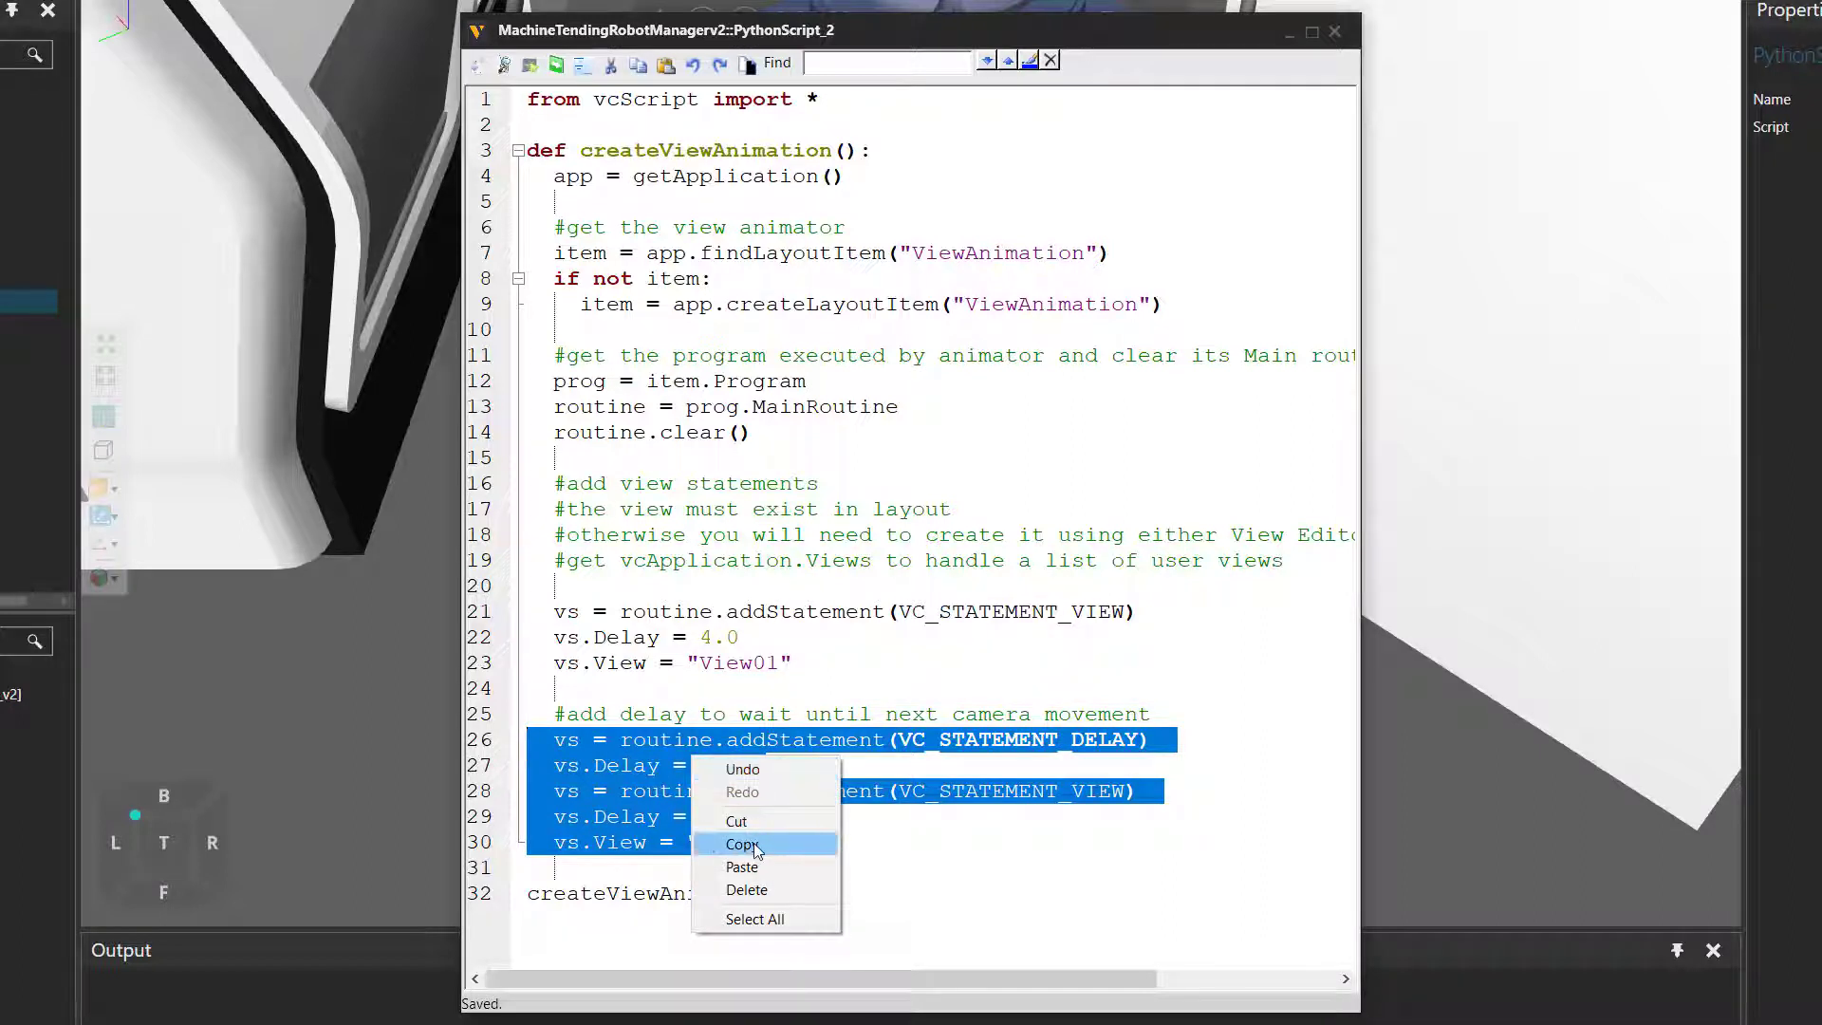
left_click(754, 849)
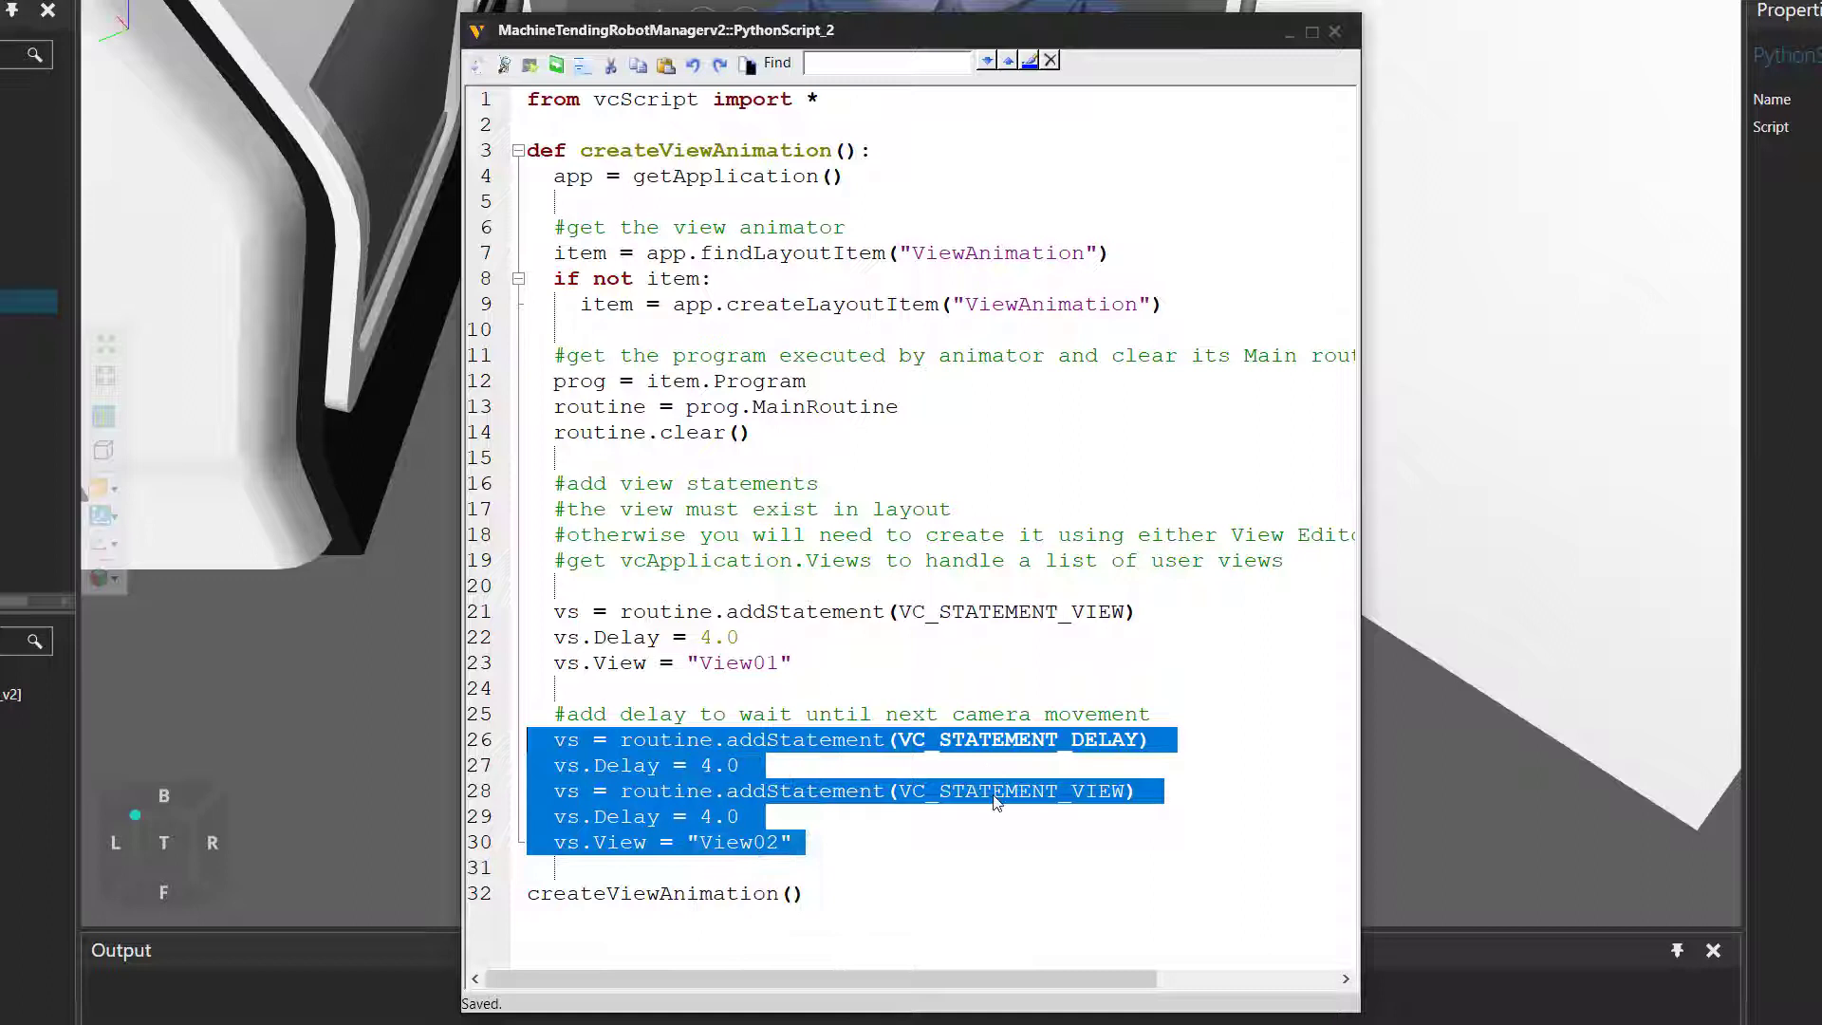
Step: Paste three copies of the block below line 30
left_click(847, 835)
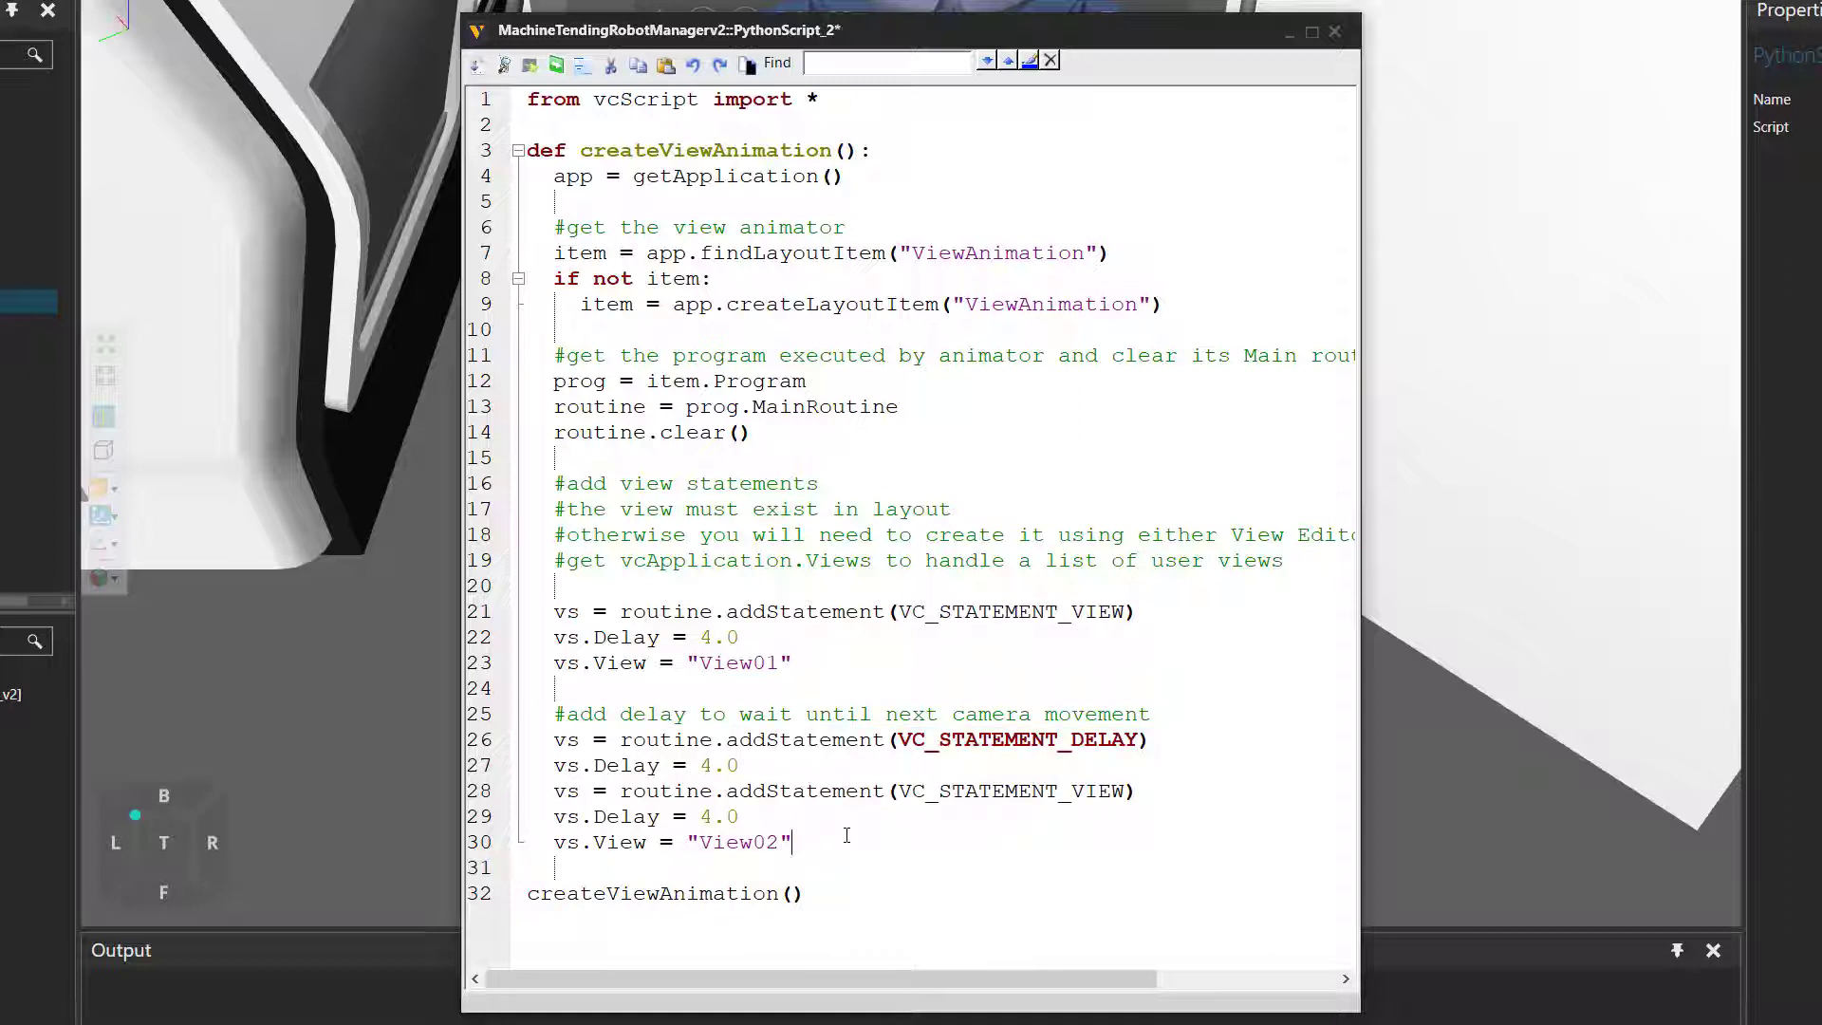
key("Return")
key("Return")
key("BackSpace")
key("Return")
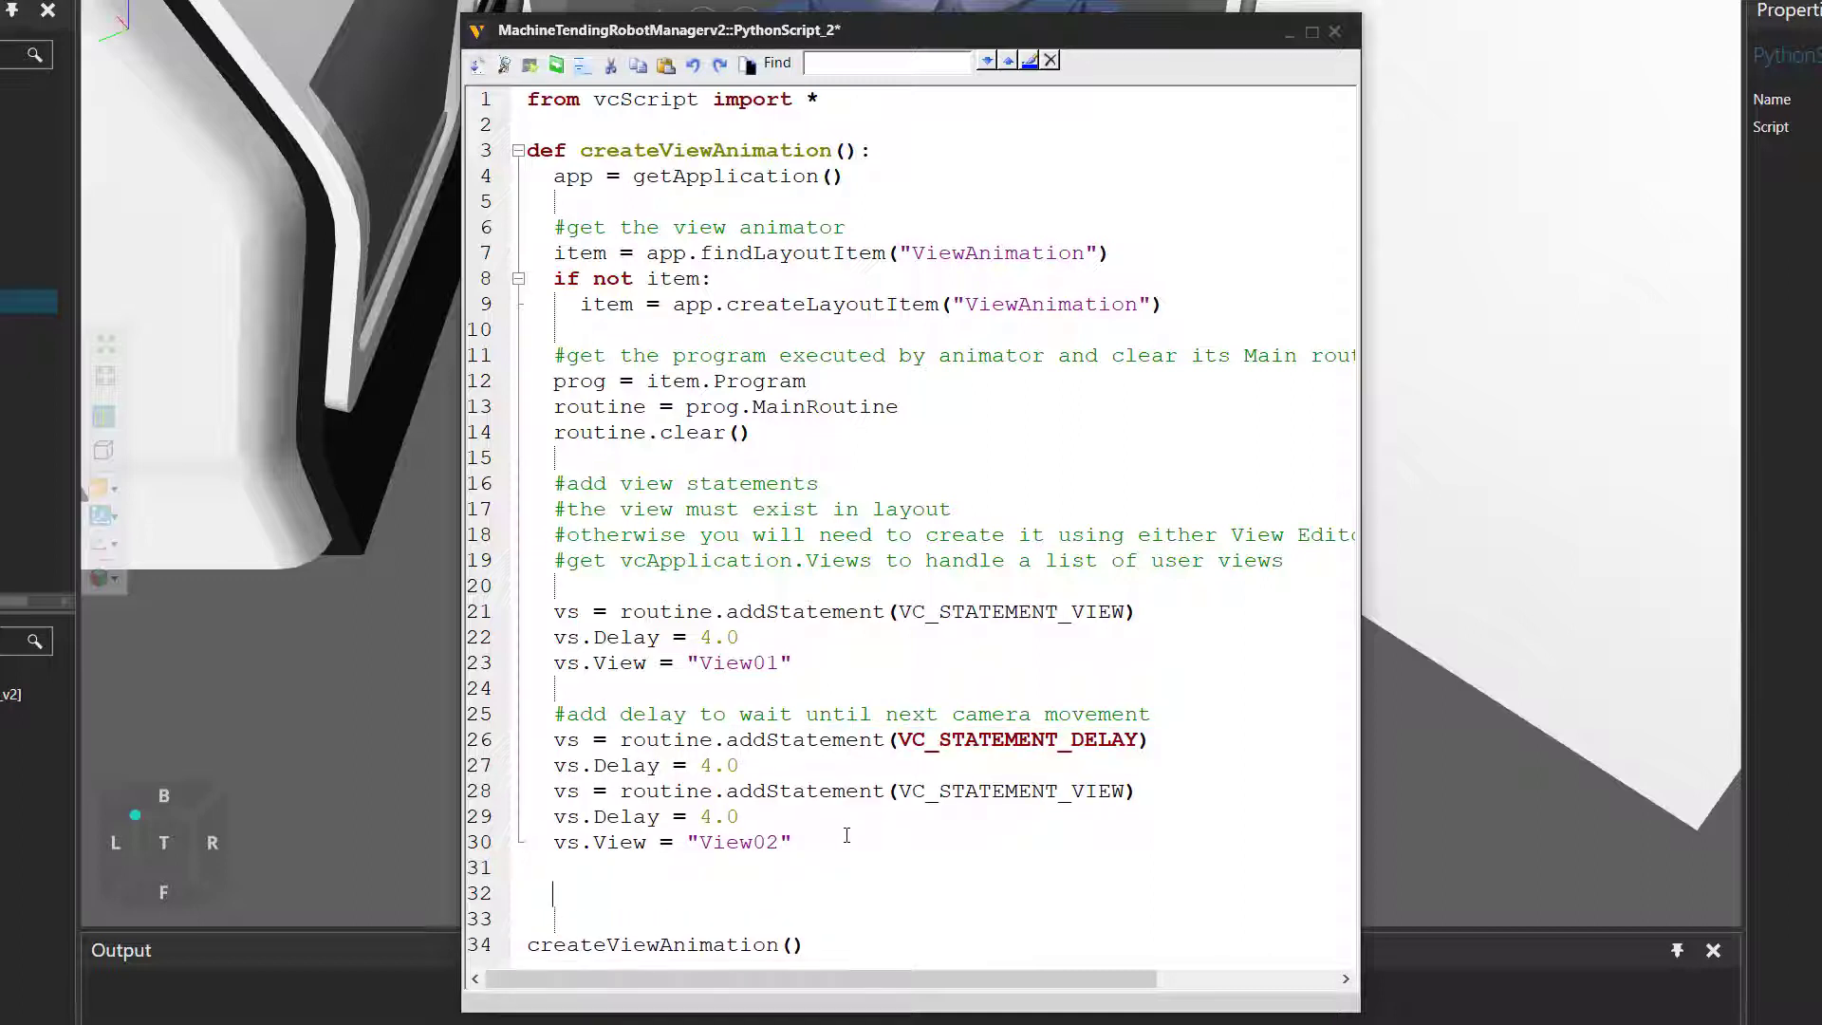
key("ctrl+v")
key("Return")
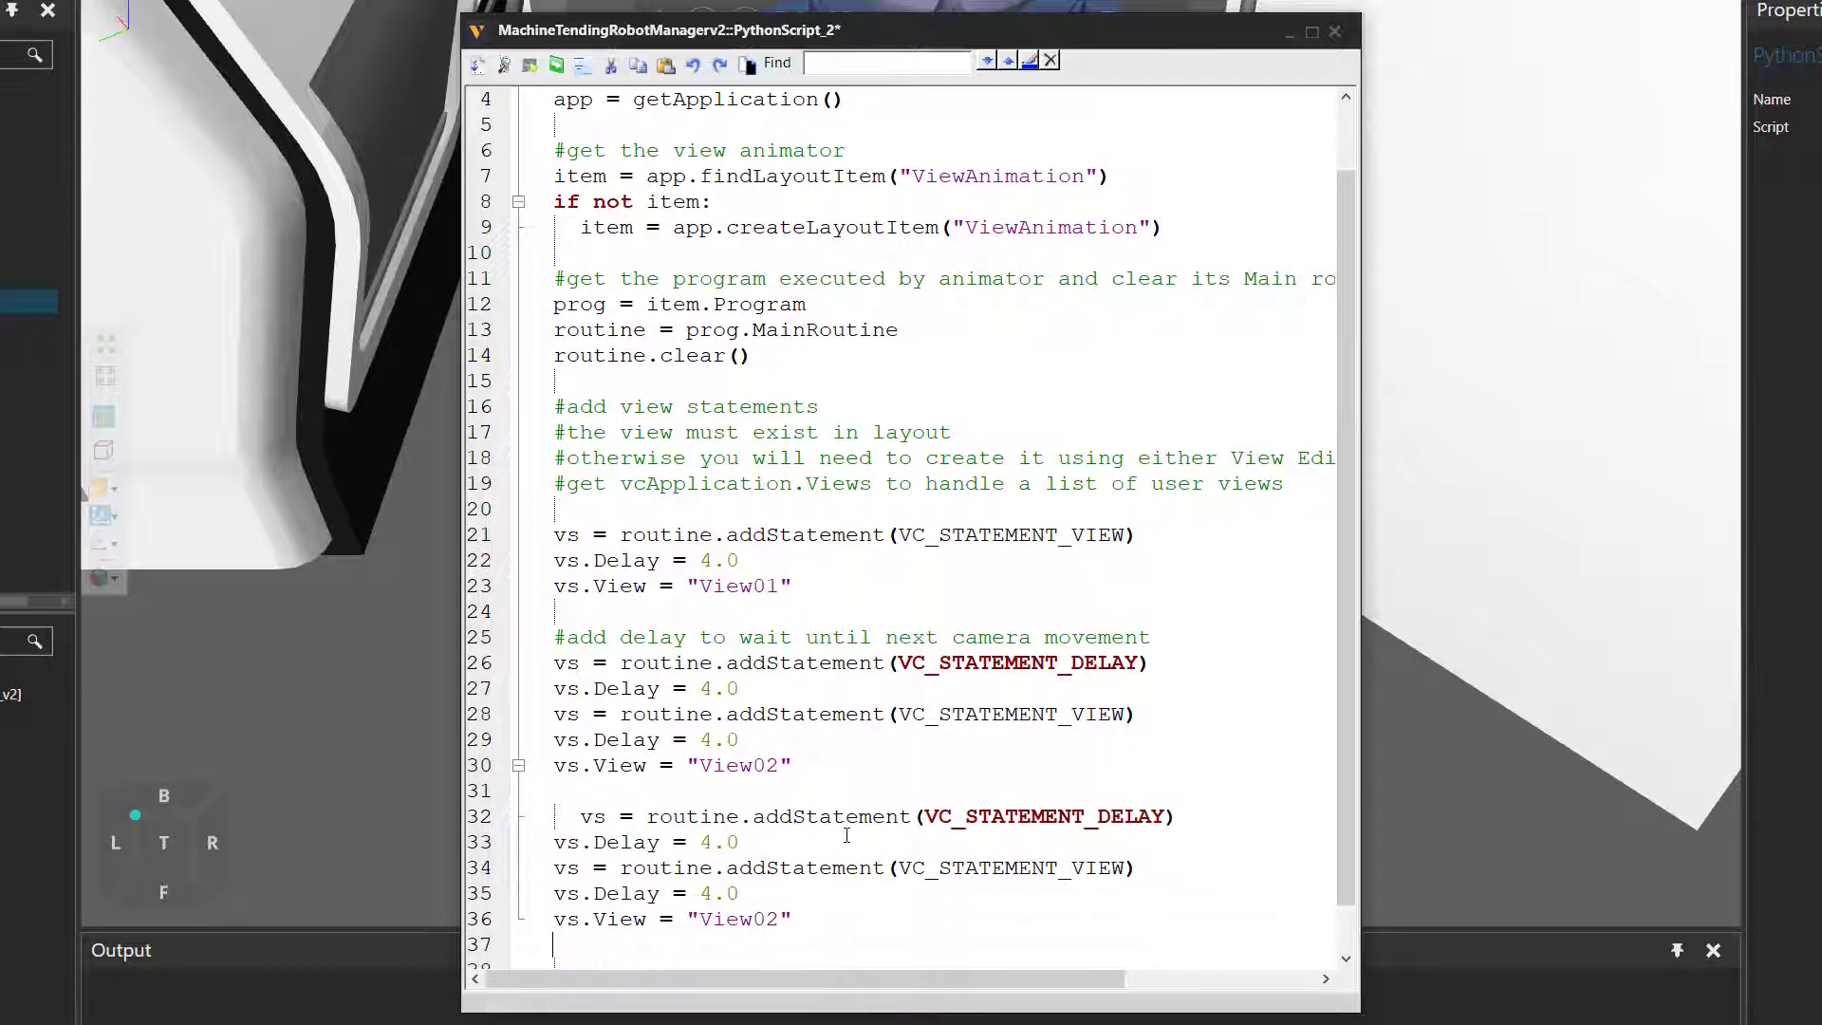
key("Return")
key("ctrl+v")
key("Return")
key("ctrl+v")
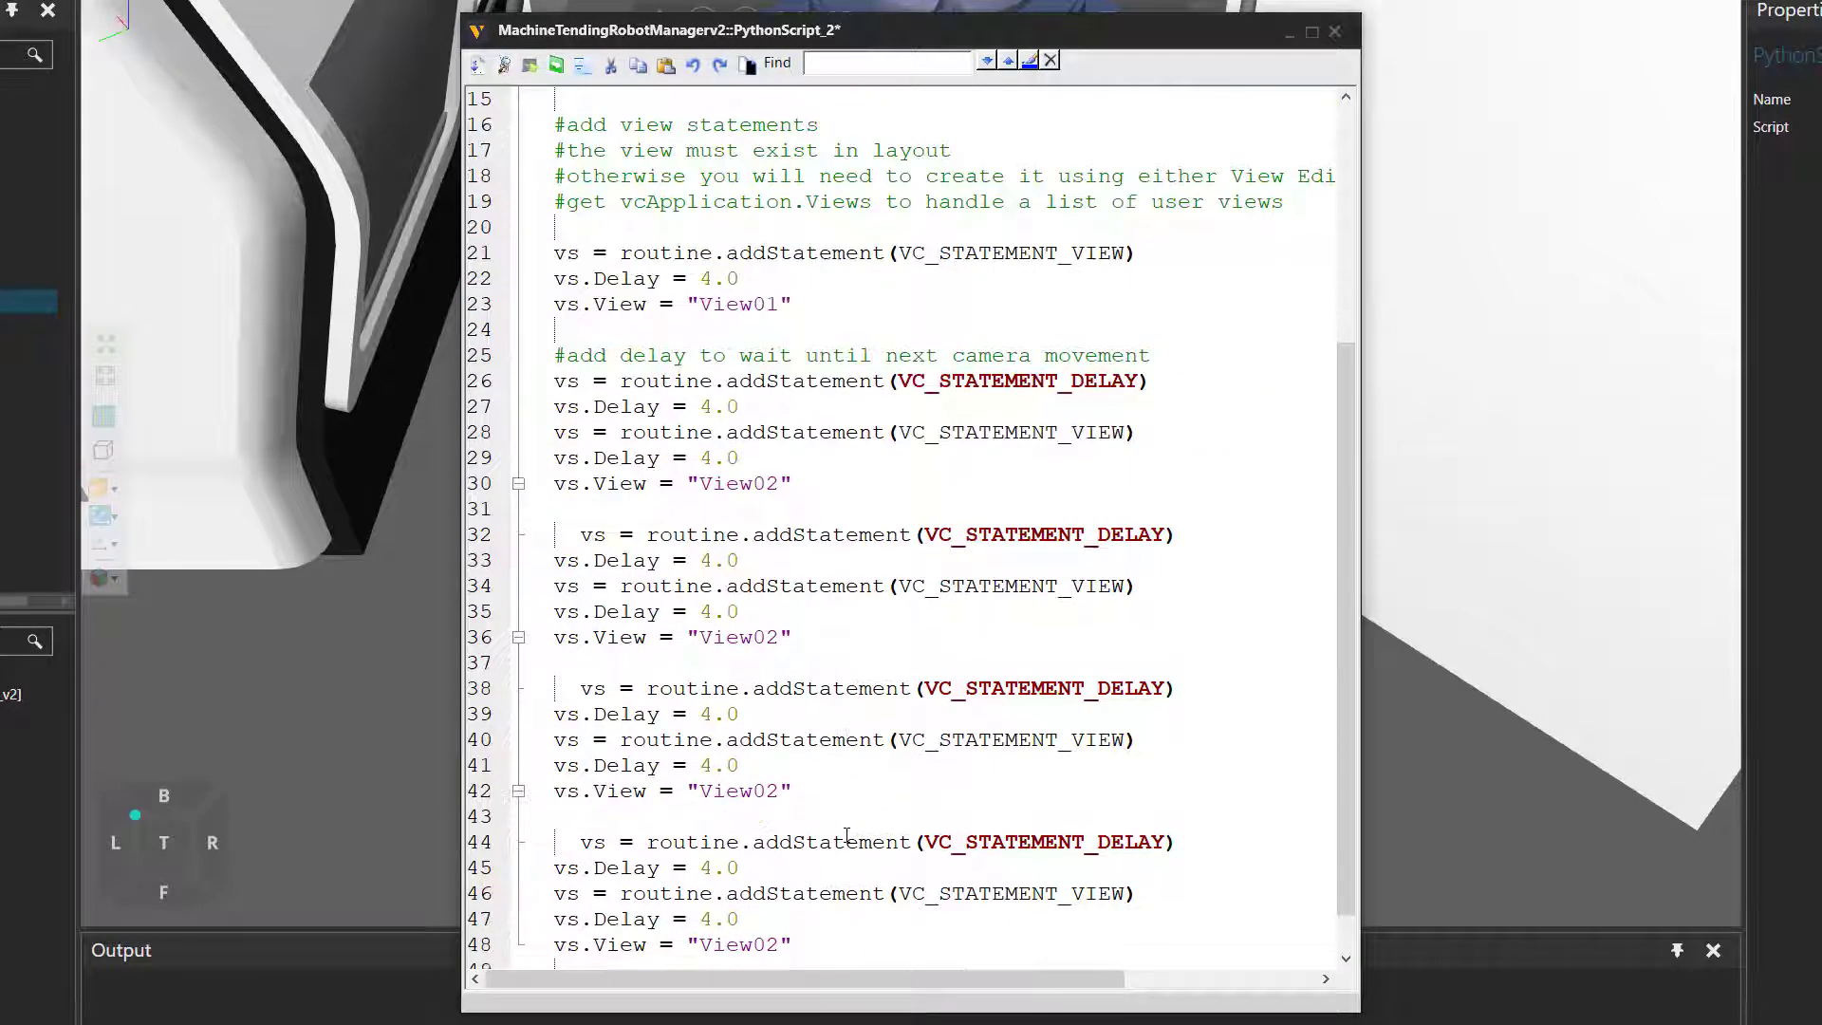
scroll(848, 836, "up", 1)
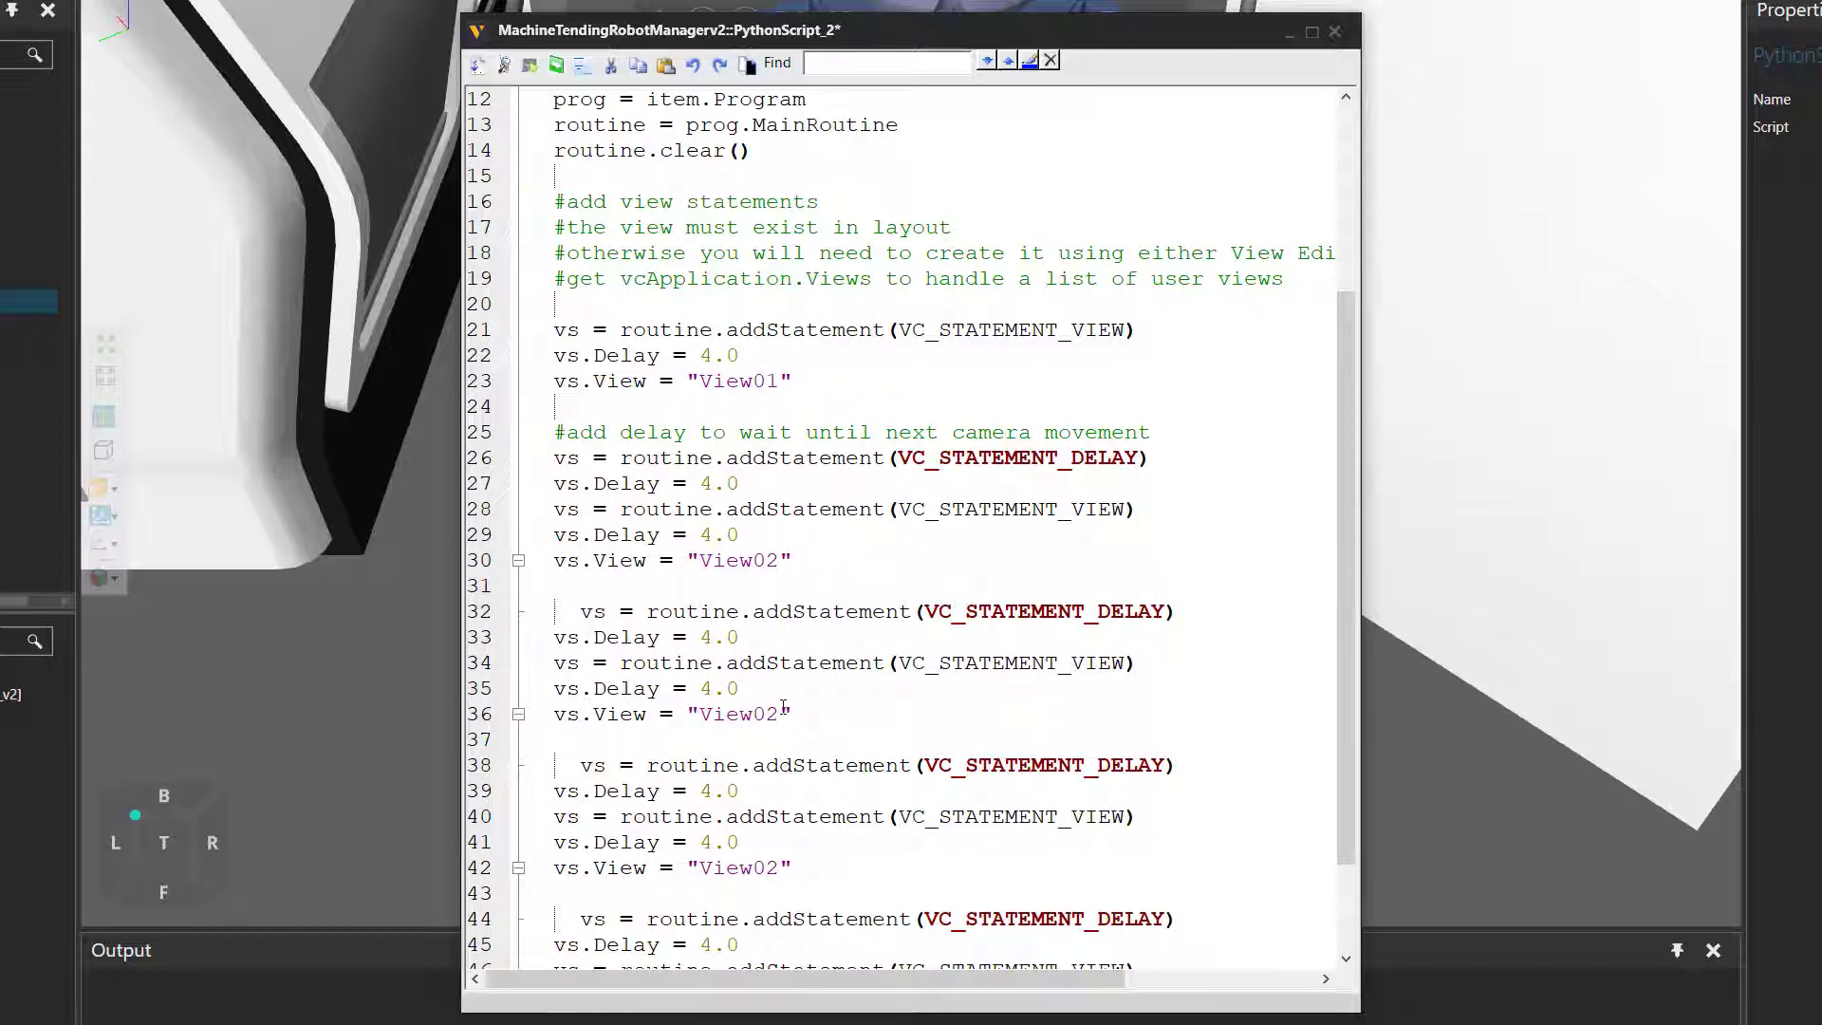
Step: Rename the copies to View03, View04 and View05, fix their indentation, and save
left_click(780, 713)
key("BackSpace")
type("3")
key("BackSpace")
type("4")
left_click(581, 611)
key("BackSpace")
key("BackSpace")
left_click(582, 764)
key("BackSpace")
key("BackSpace")
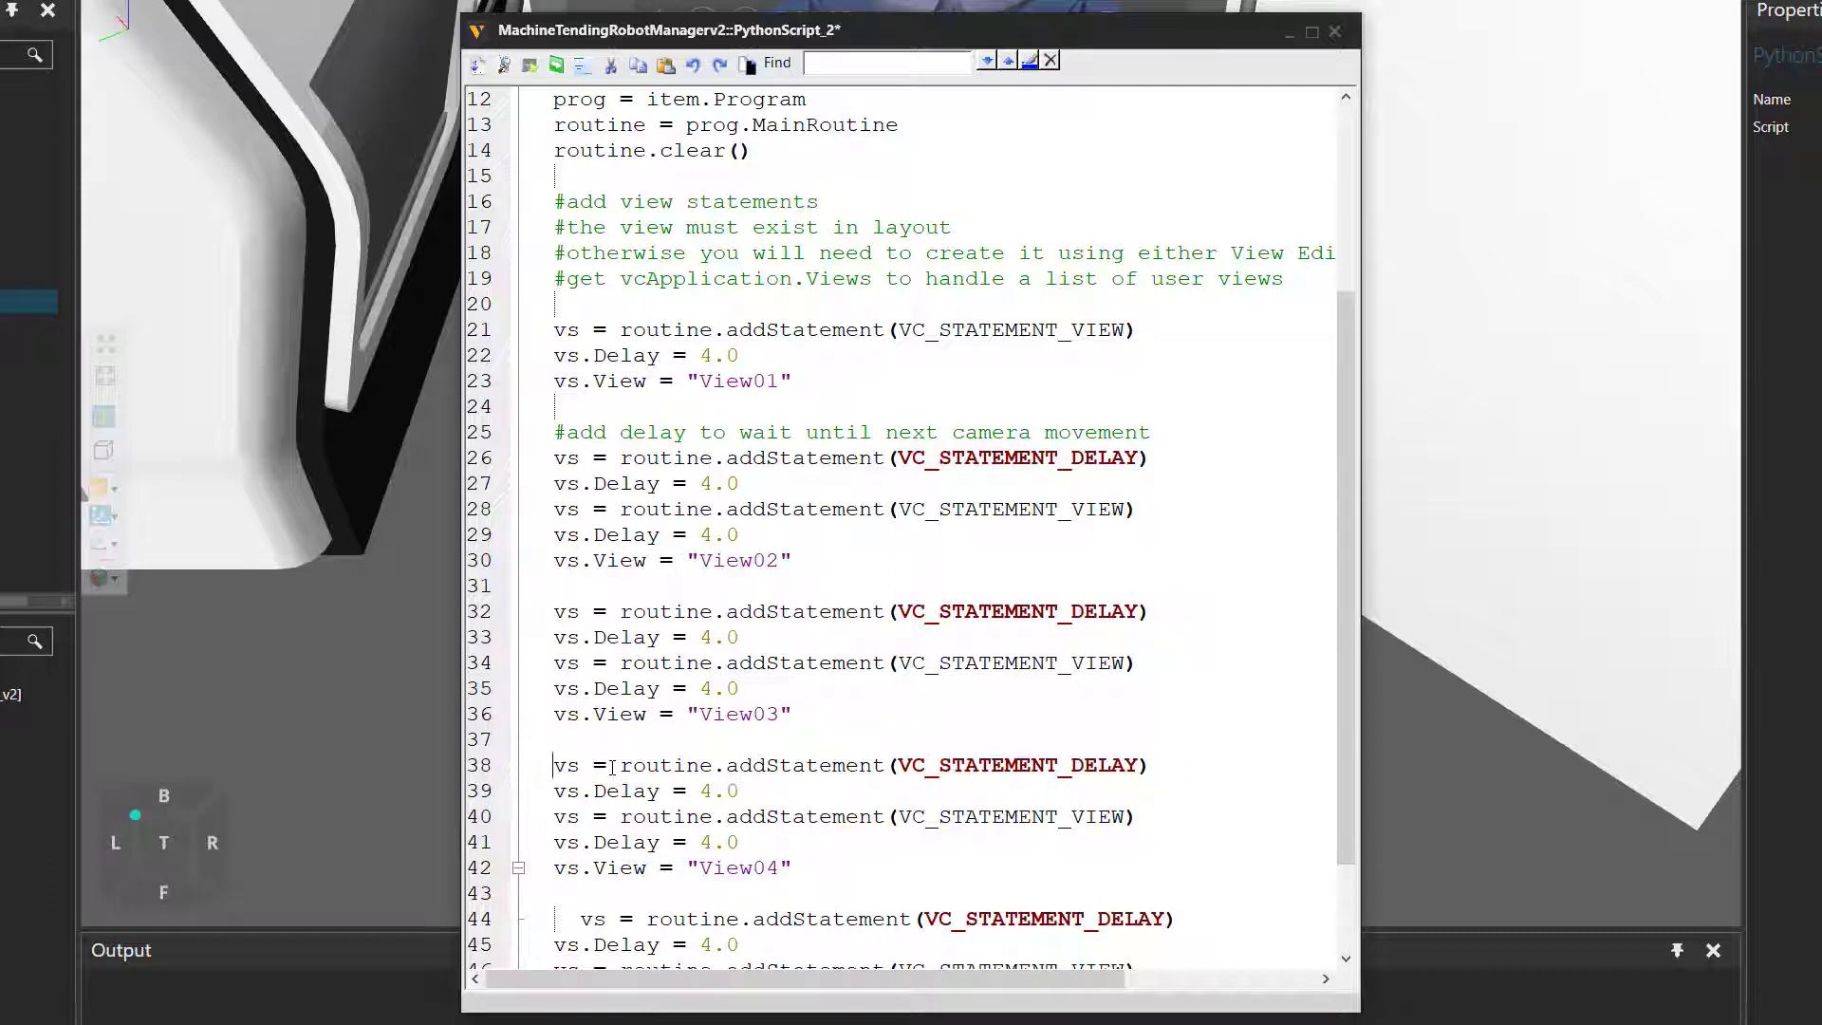
scroll(646, 878, "down", 2)
left_click(579, 794)
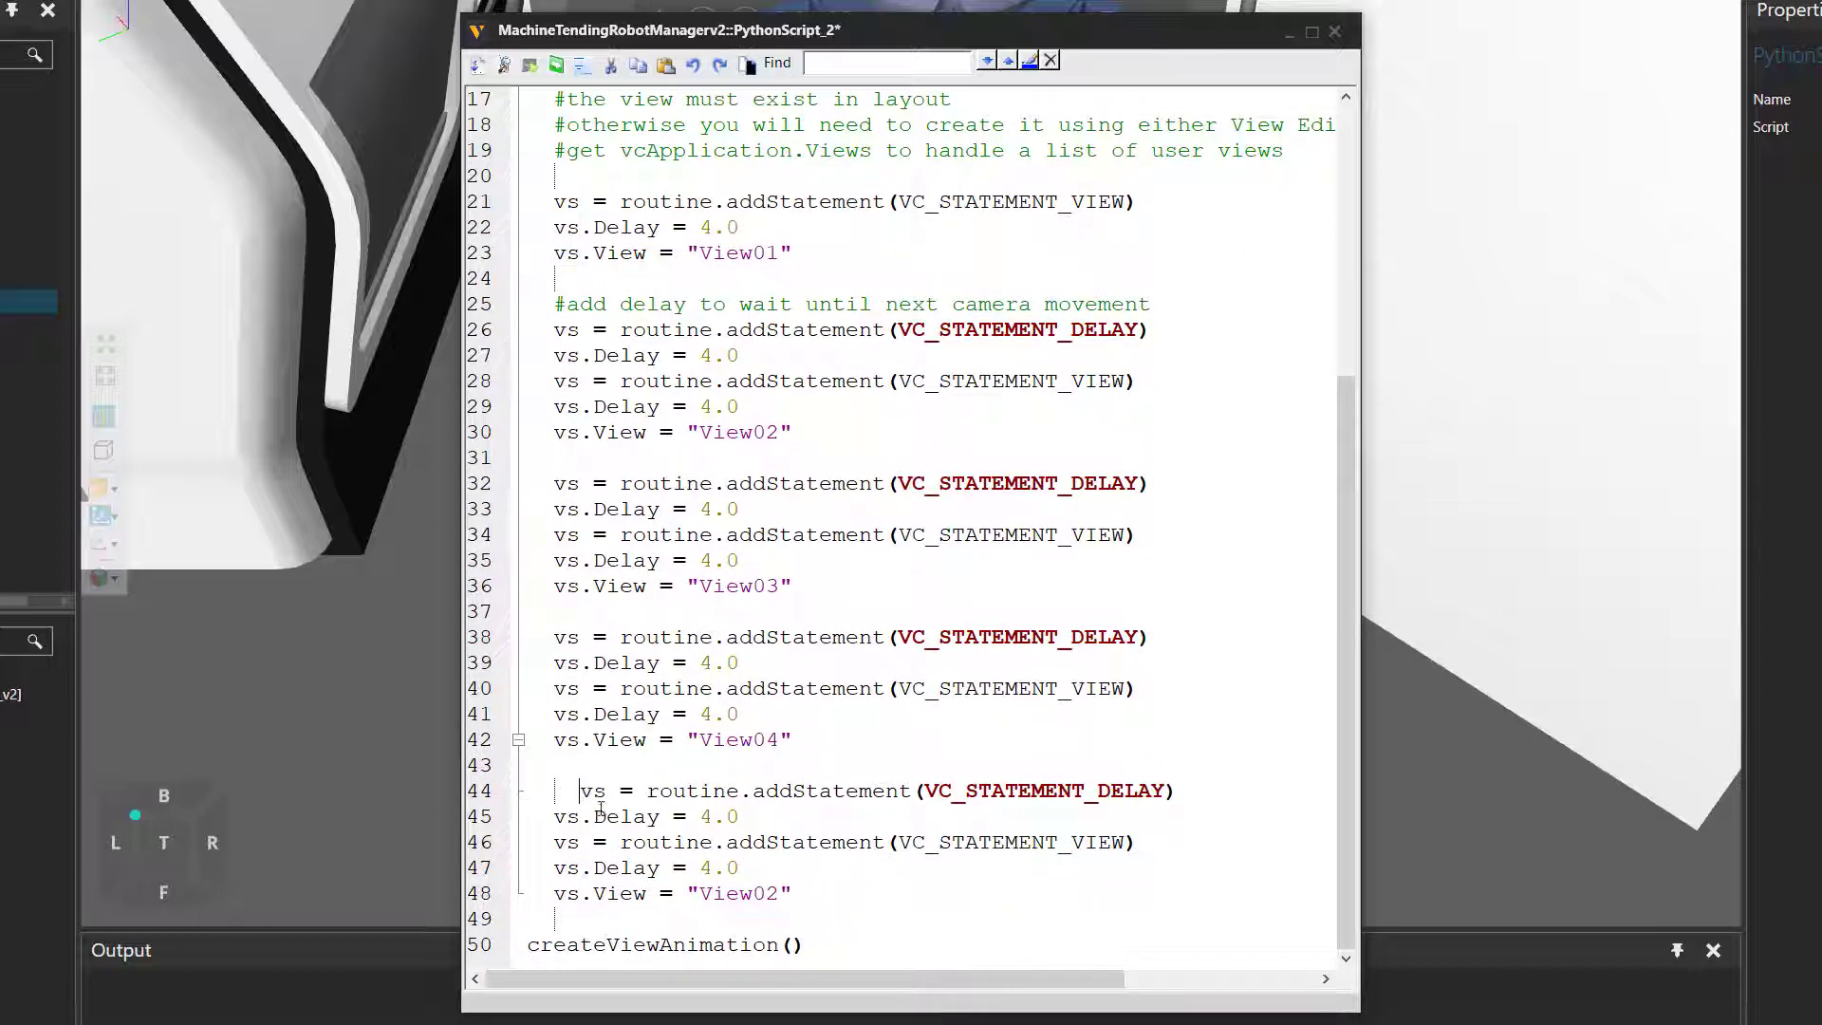
key("BackSpace")
key("BackSpace")
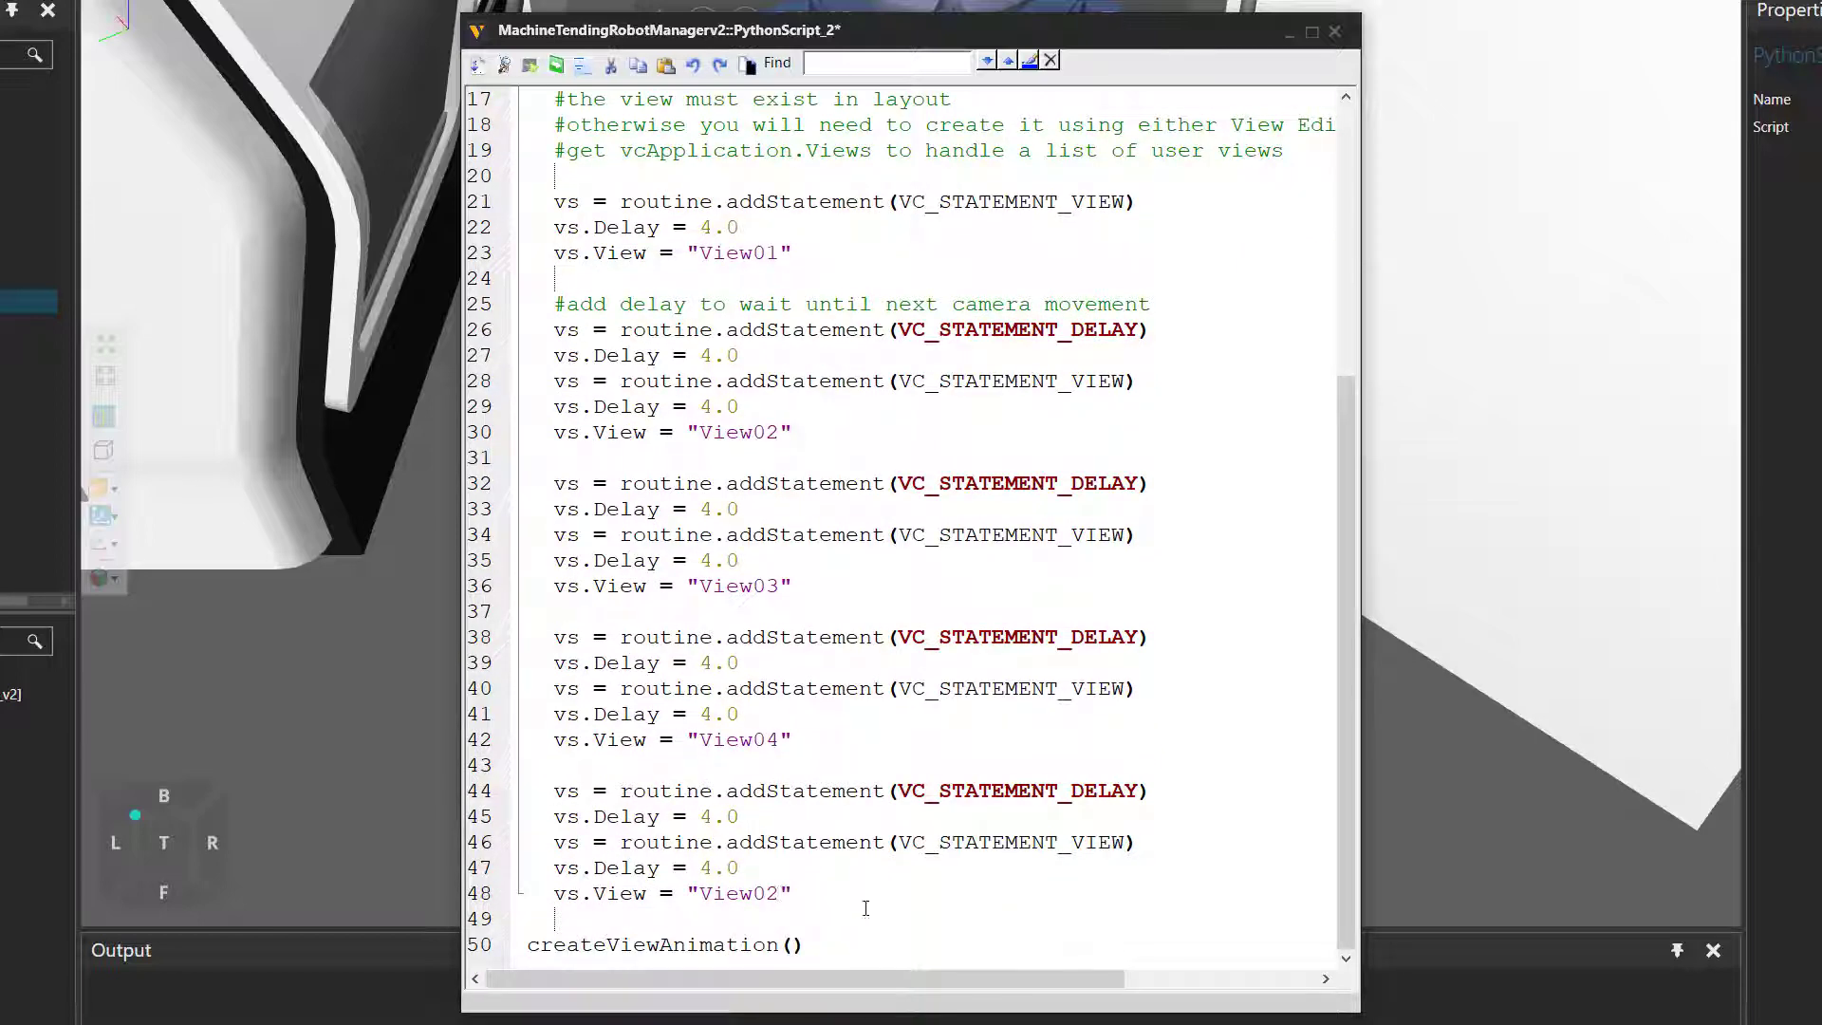
key("BackSpace")
type("5")
left_click(480, 63)
Step: Close the script editor and play the simulation to watch the five-view camera tour
left_click(1290, 32)
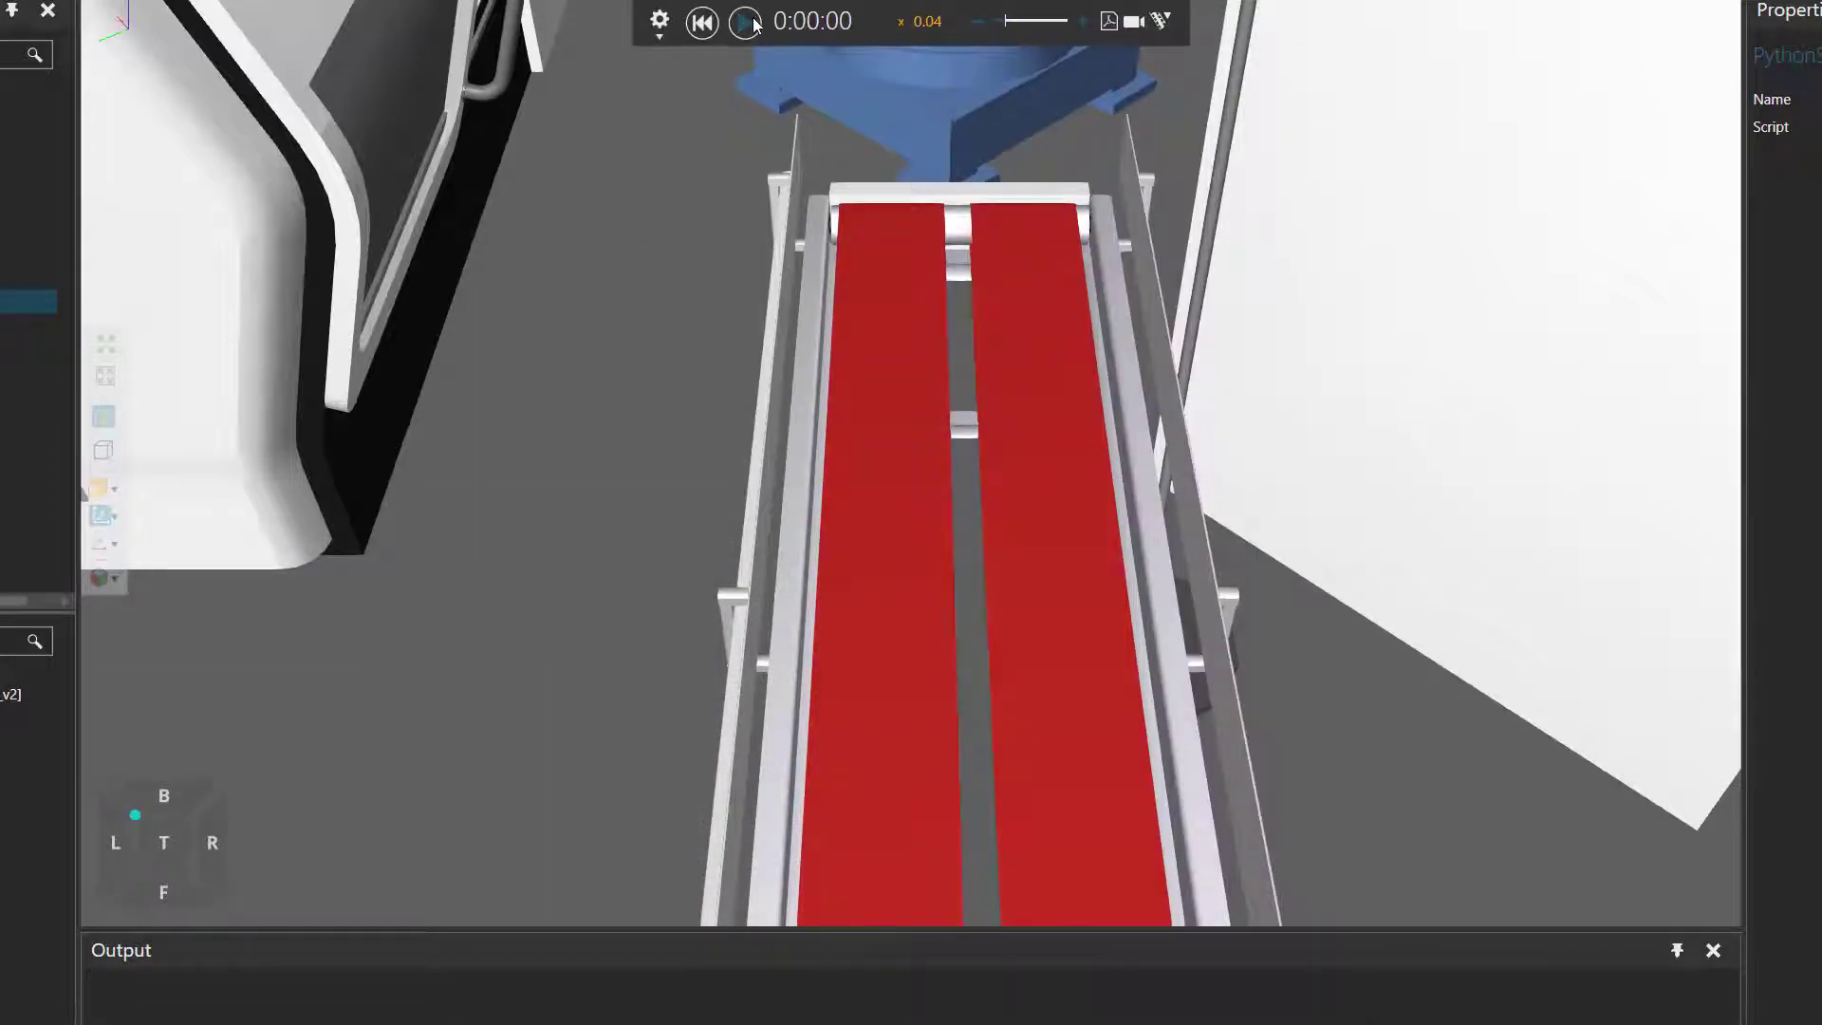
left_click(744, 21)
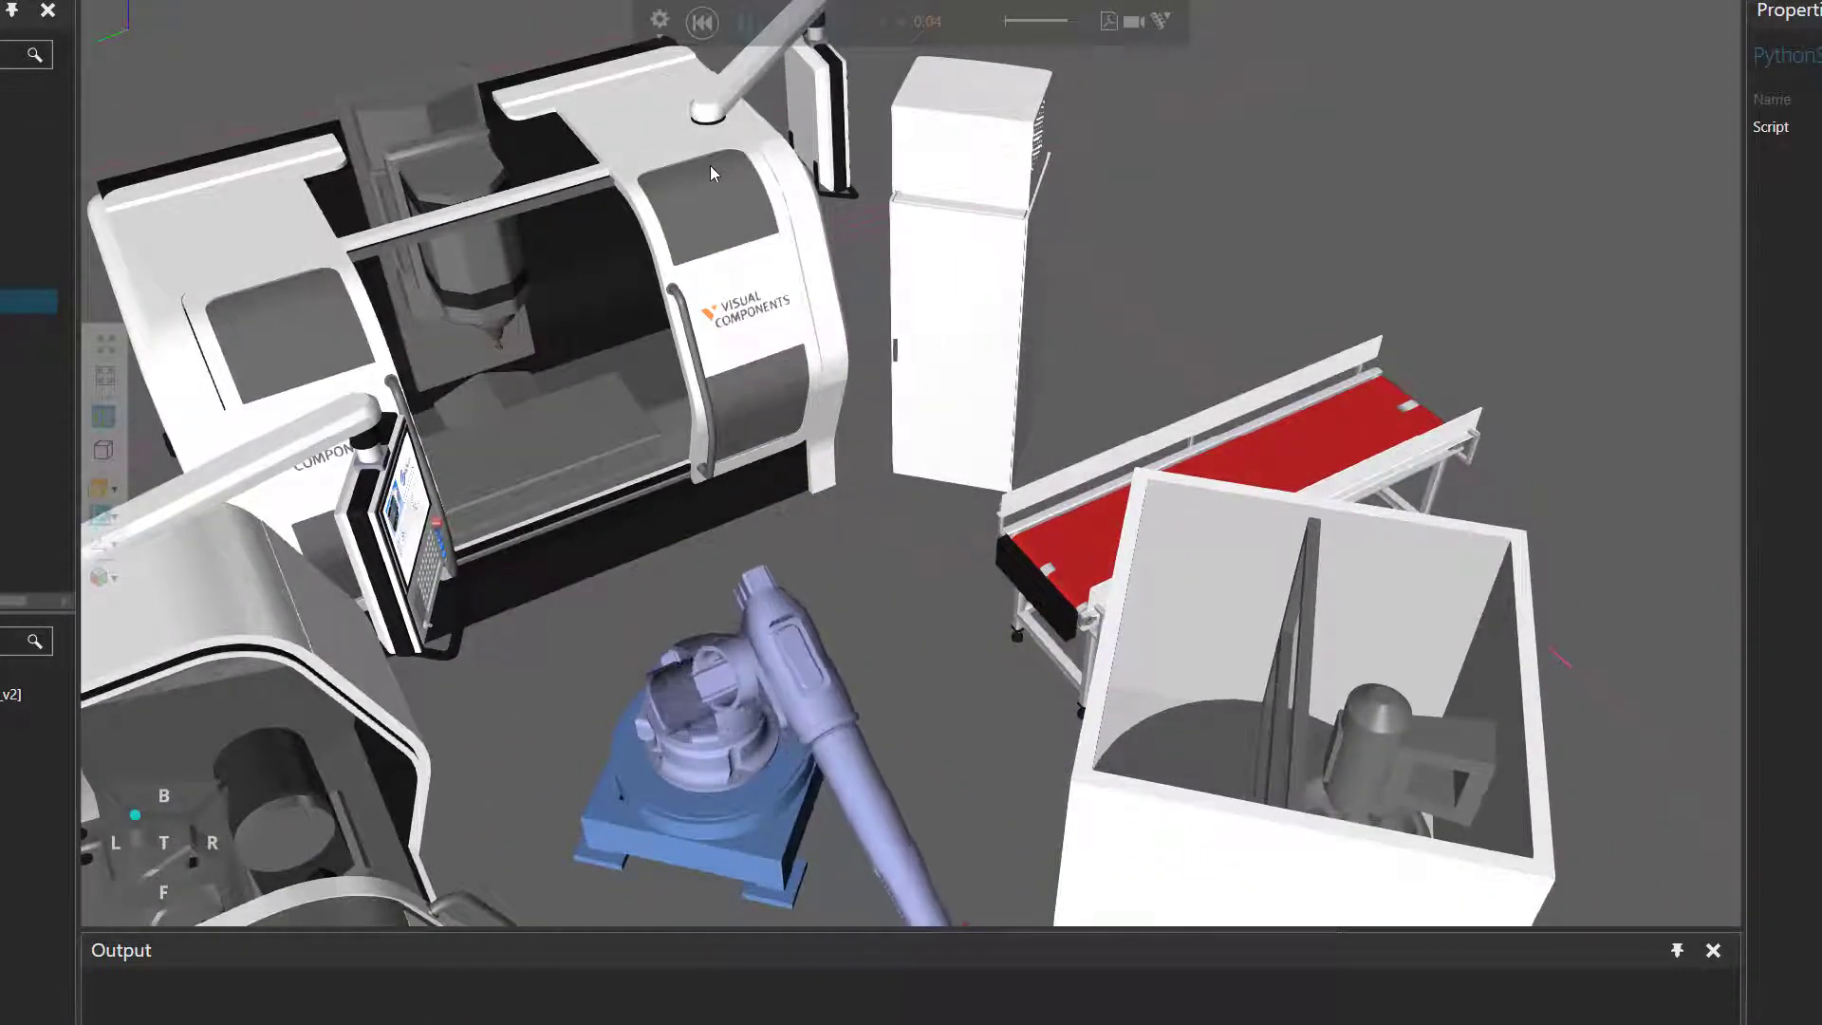
Step: Reset the simulation to the start and close the PythonScript_2 editor after the View01 delay edit
left_click(701, 21)
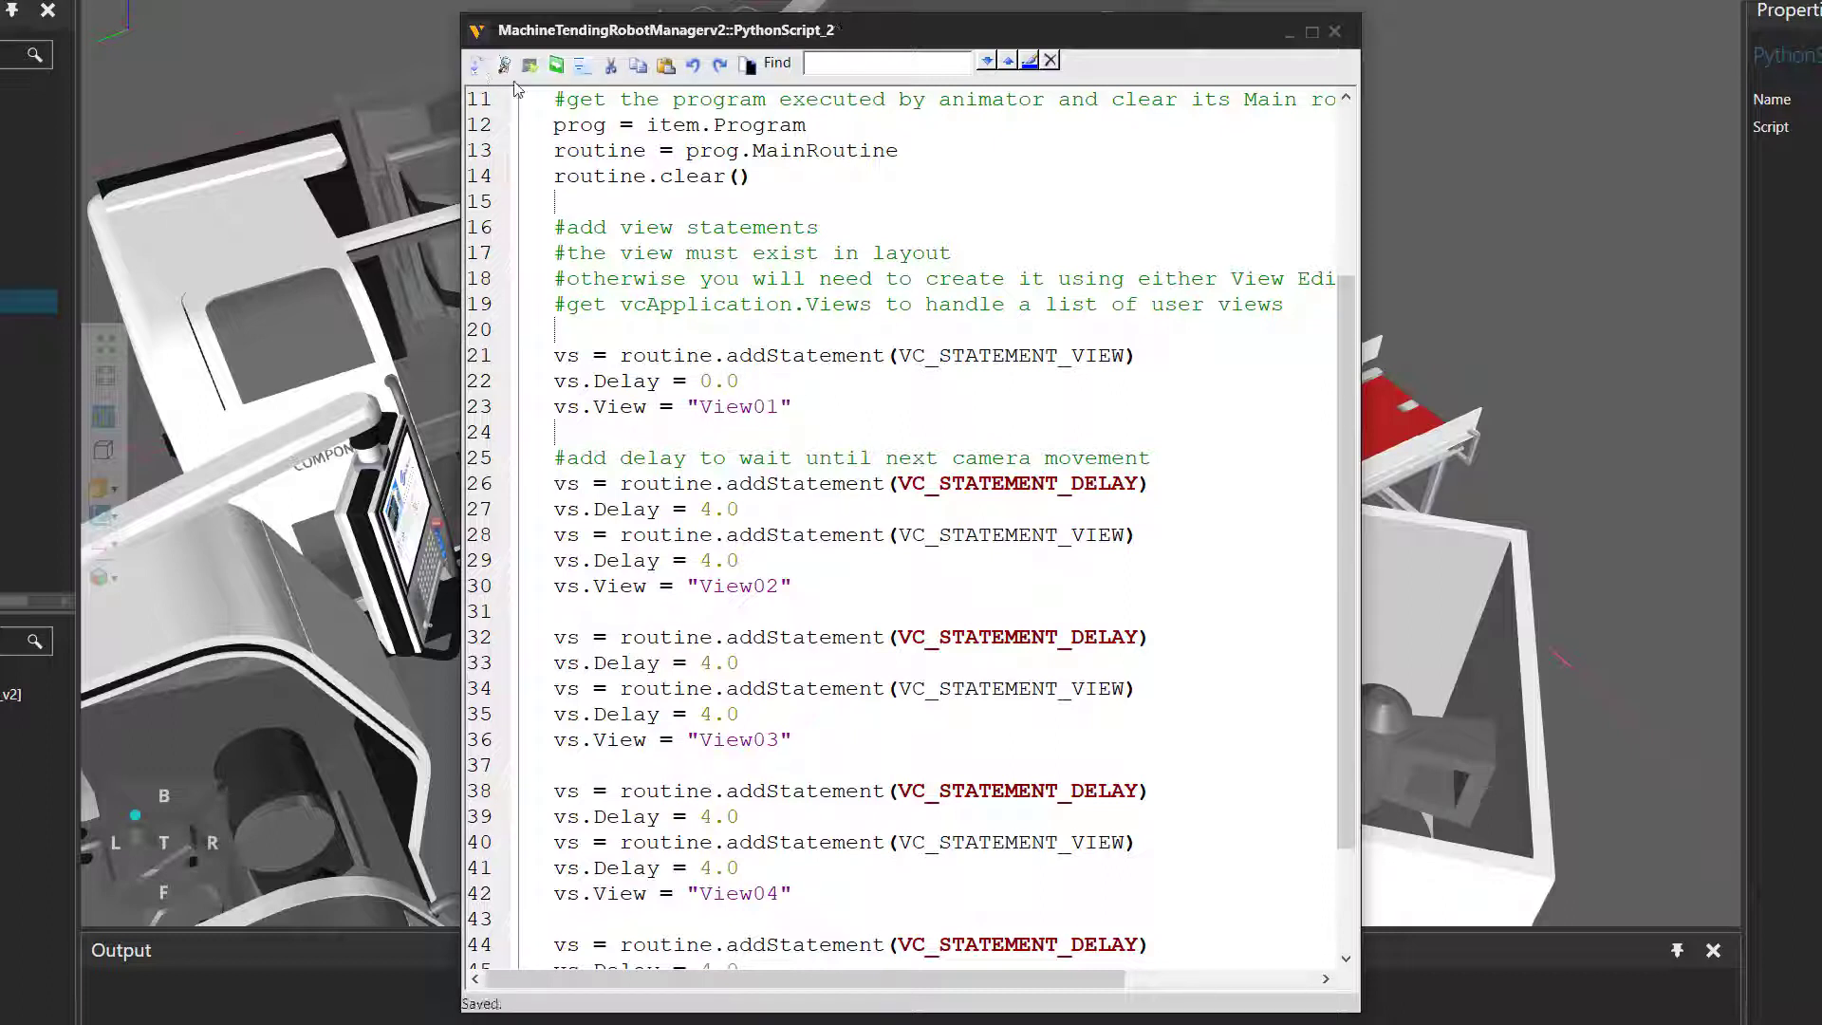
left_click(1291, 30)
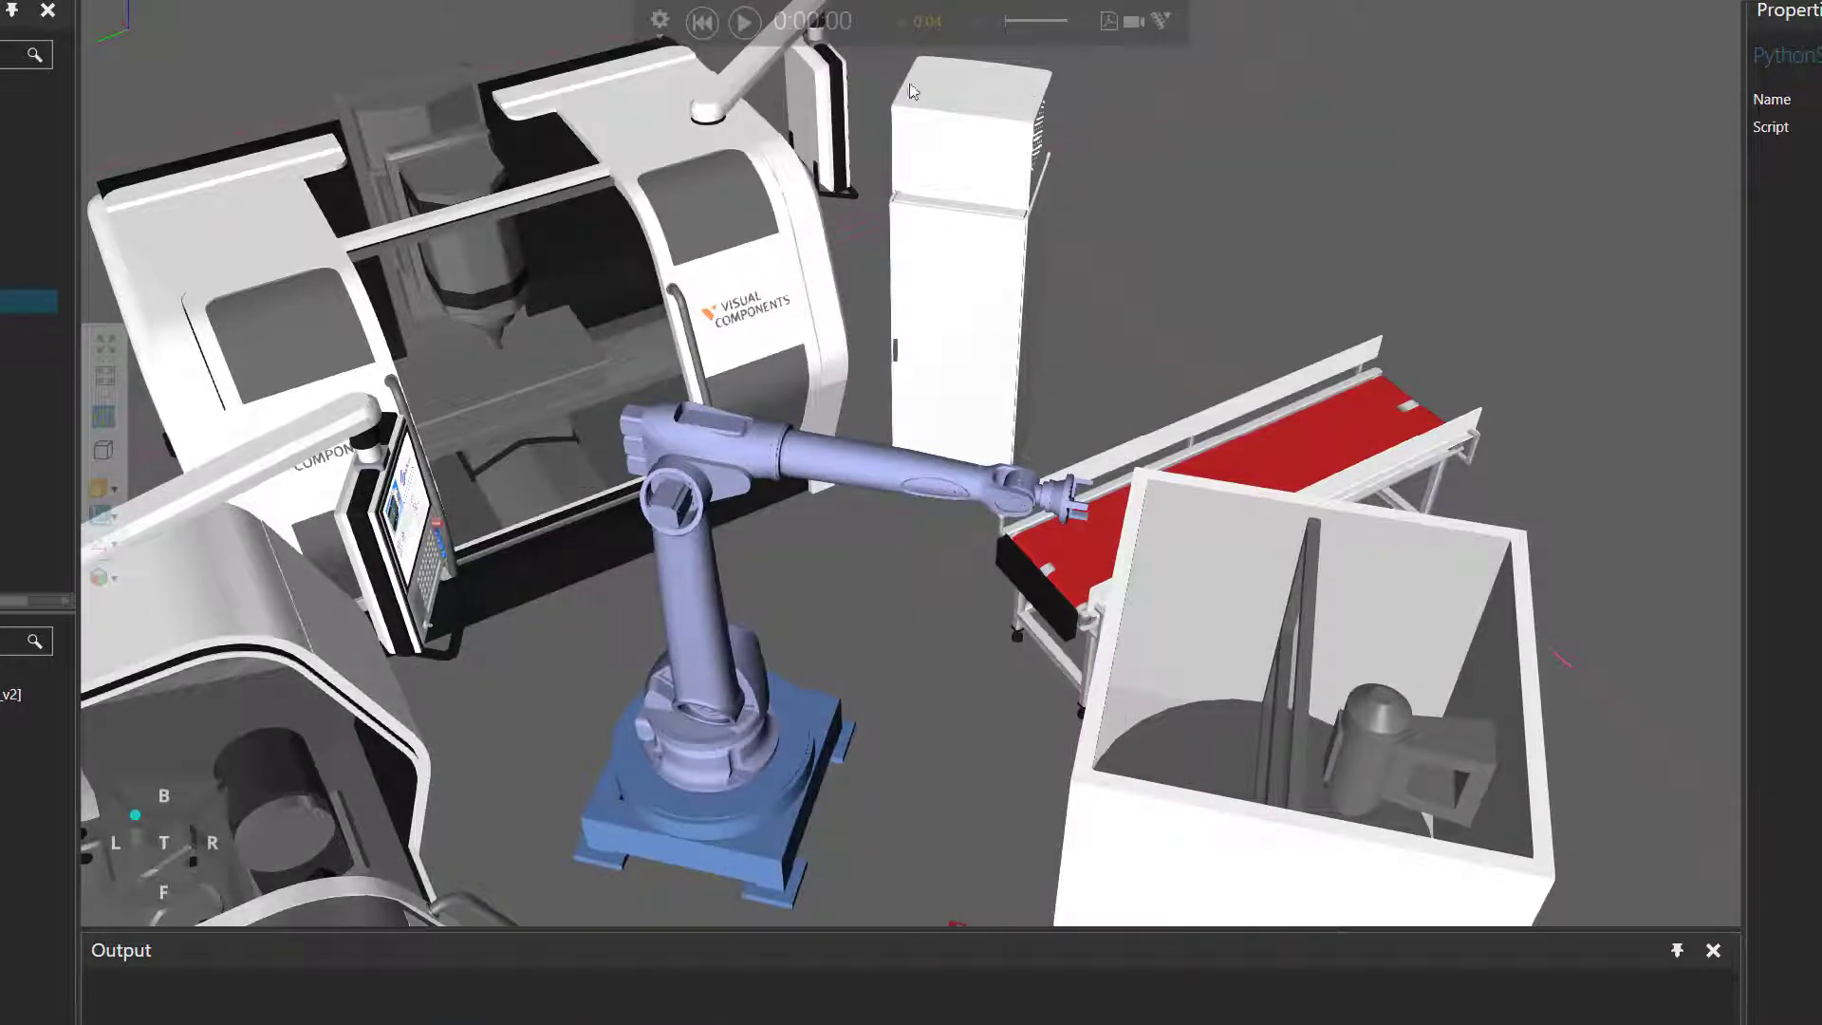
Step: Play the simulation to see the camera snap to View01, then move through View02–View05
left_click(744, 23)
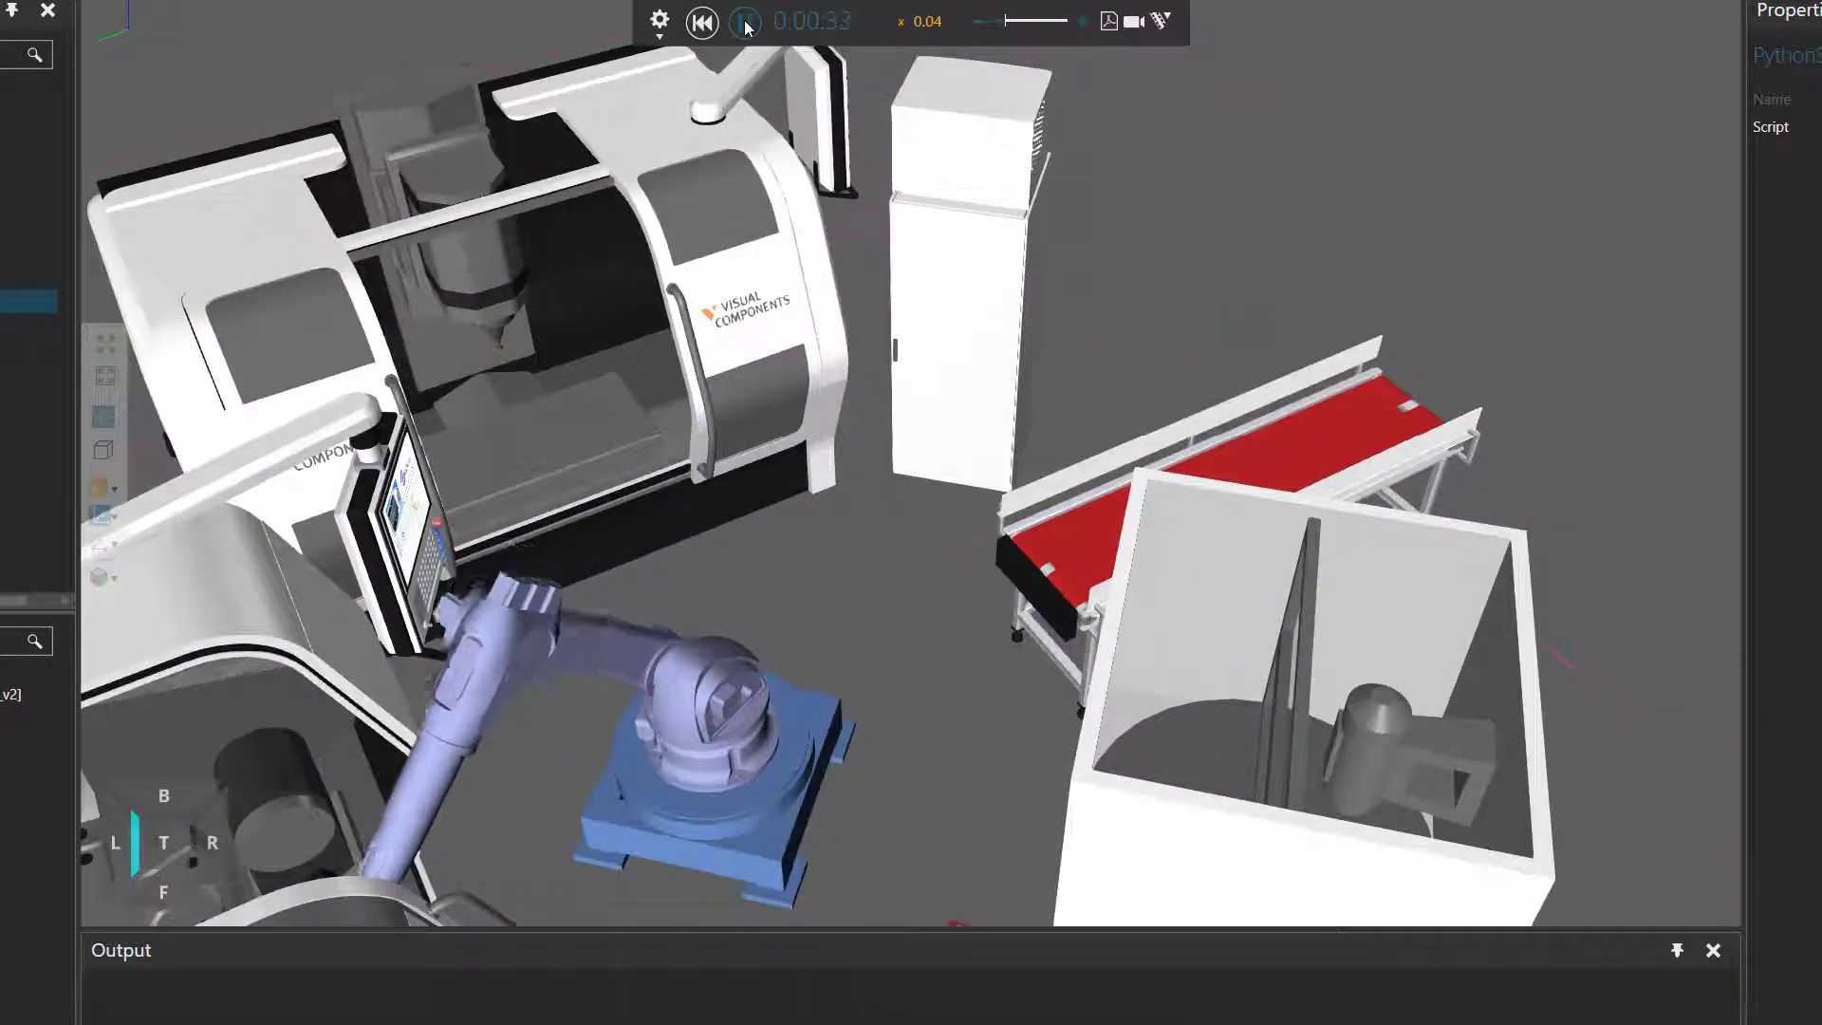
Step: Reset the simulation to 0:00:00 before reviewing the camera script
left_click(704, 26)
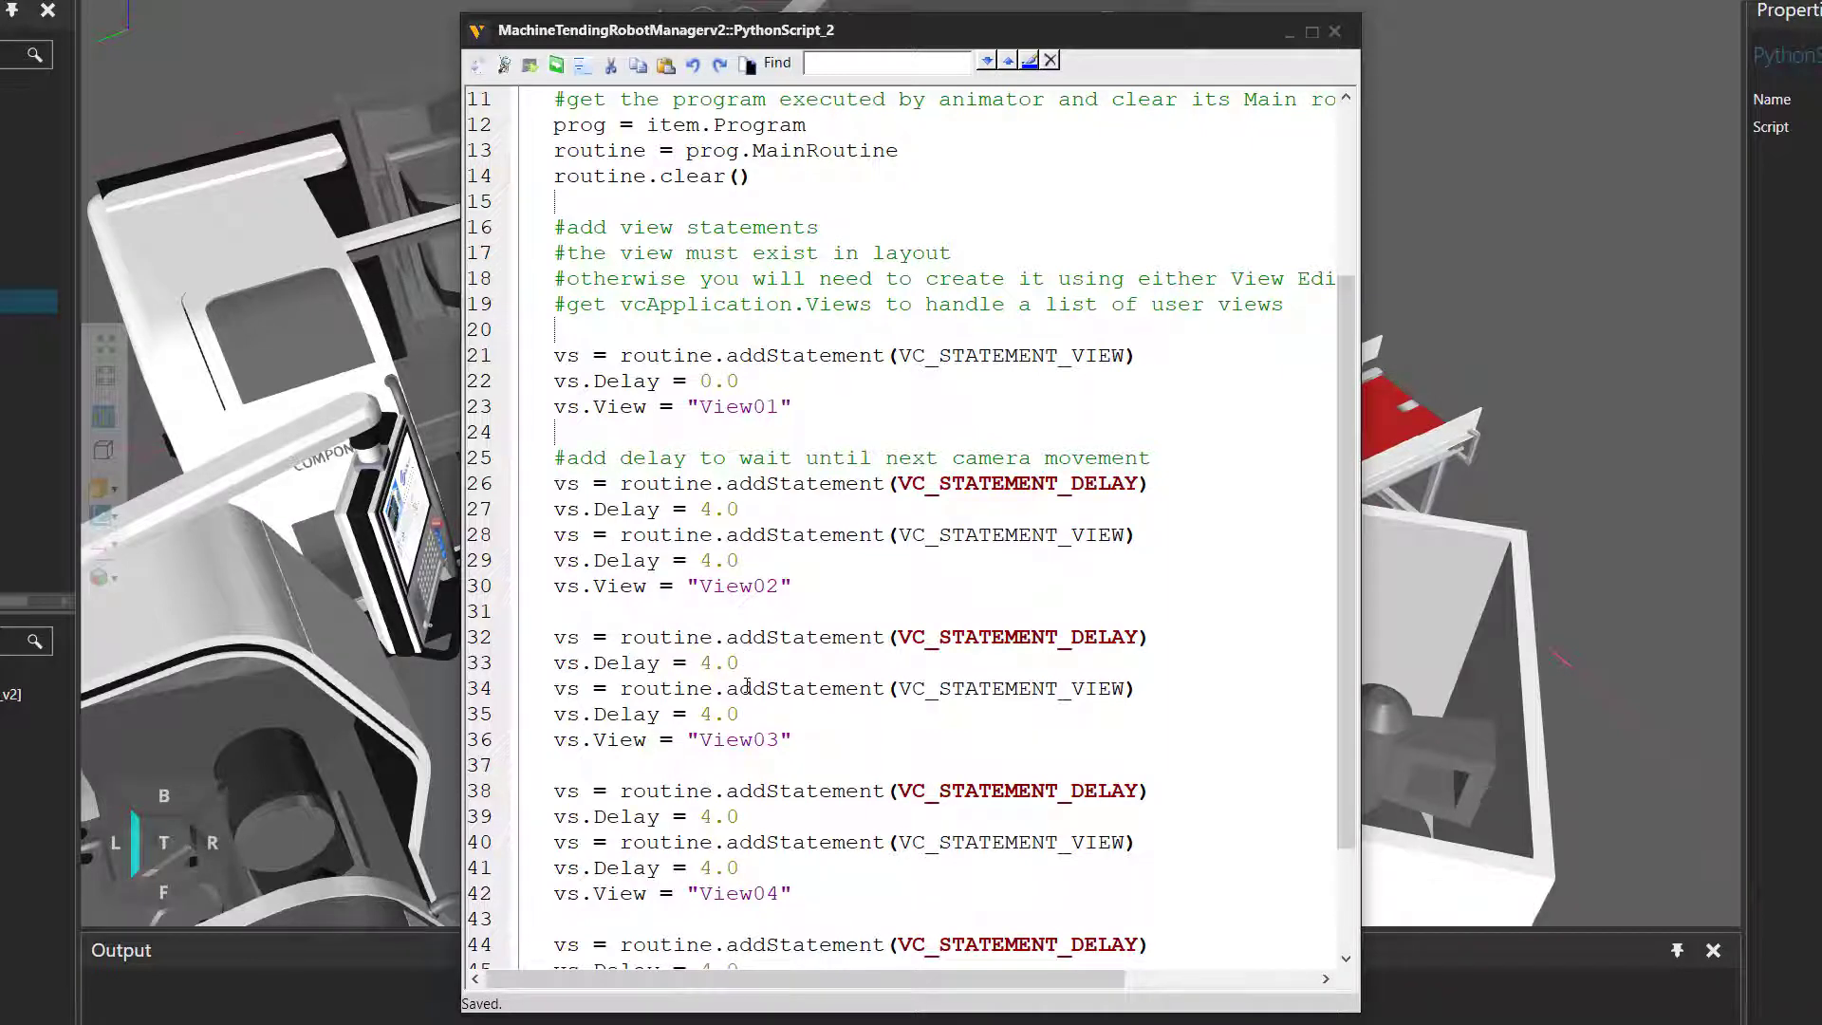
scroll(756, 715, "down", 2)
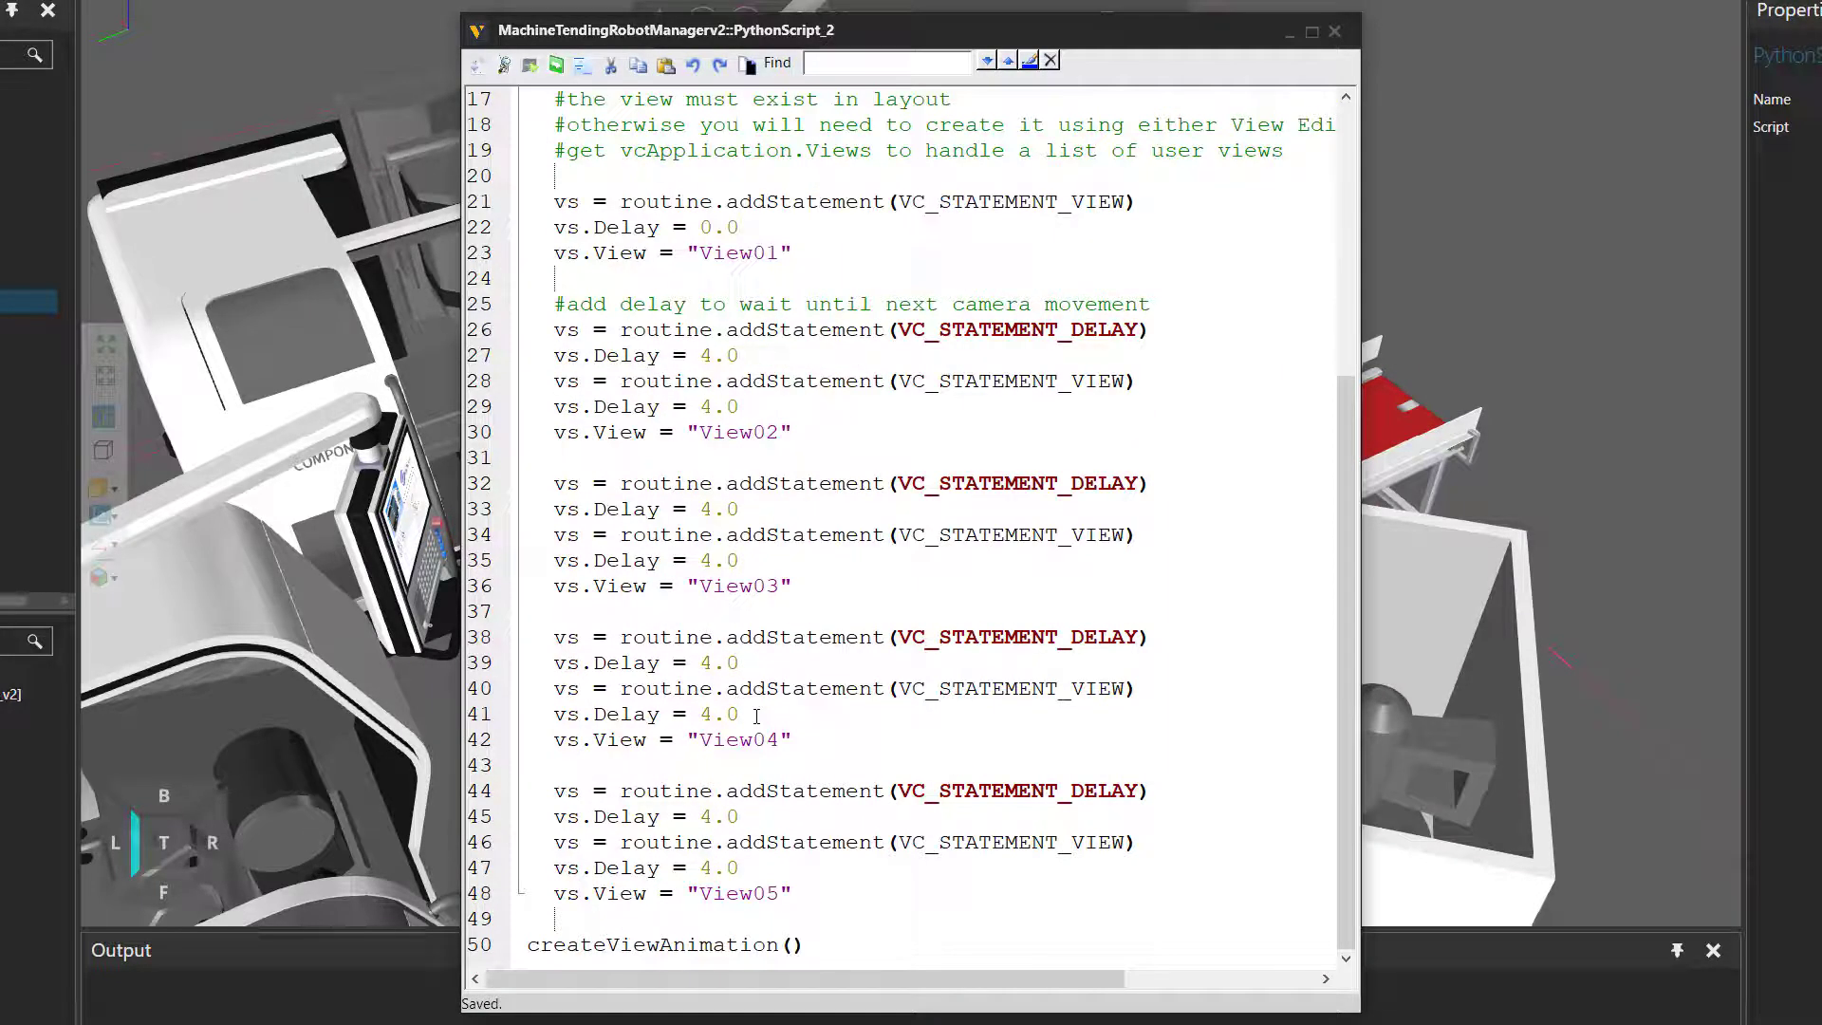